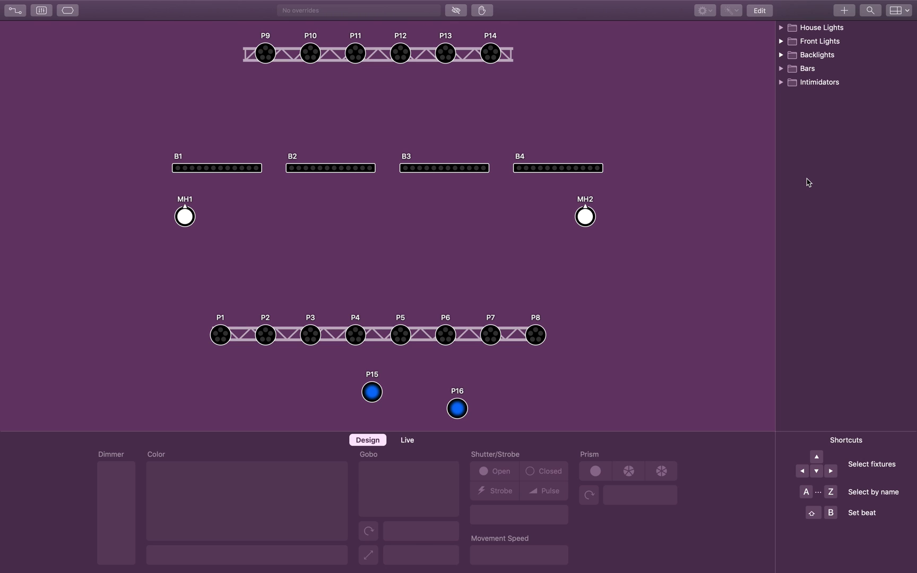
- Expand and collapse the Bars preset folder and its Bar Colors list
click(780, 69)
click(791, 95)
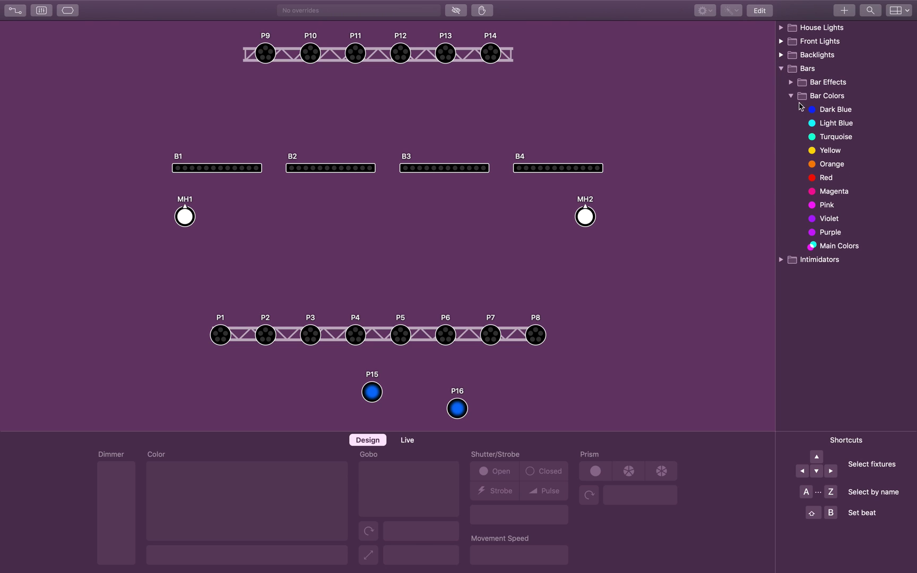
click(791, 95)
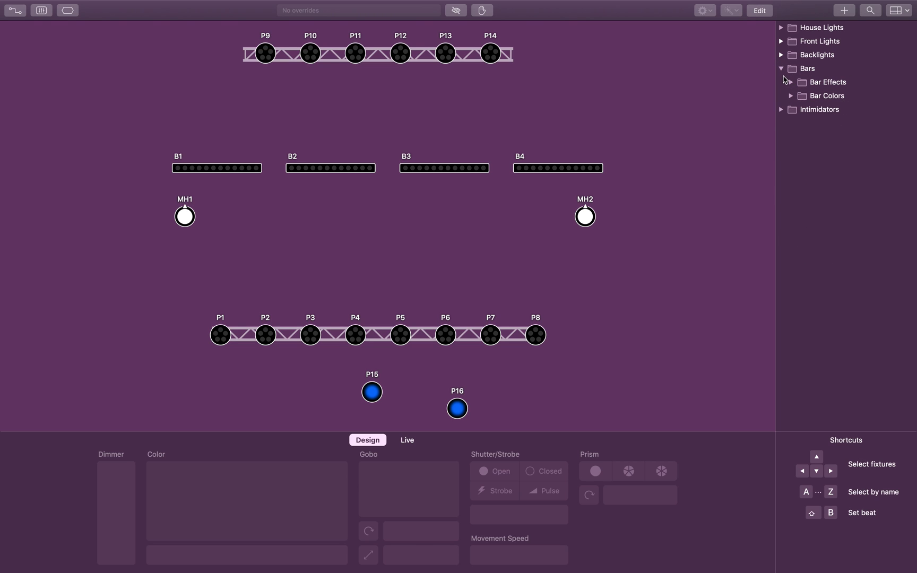
click(780, 69)
click(781, 69)
click(781, 69)
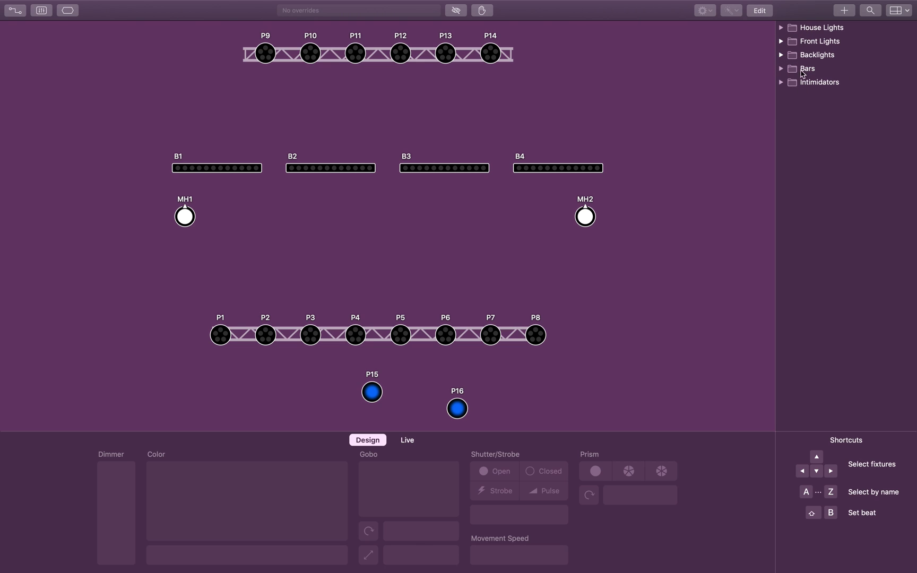
- Try the House Lights presets Full, 50%, Blue House, 20% and Light Yellow 25%, then clear them
click(780, 28)
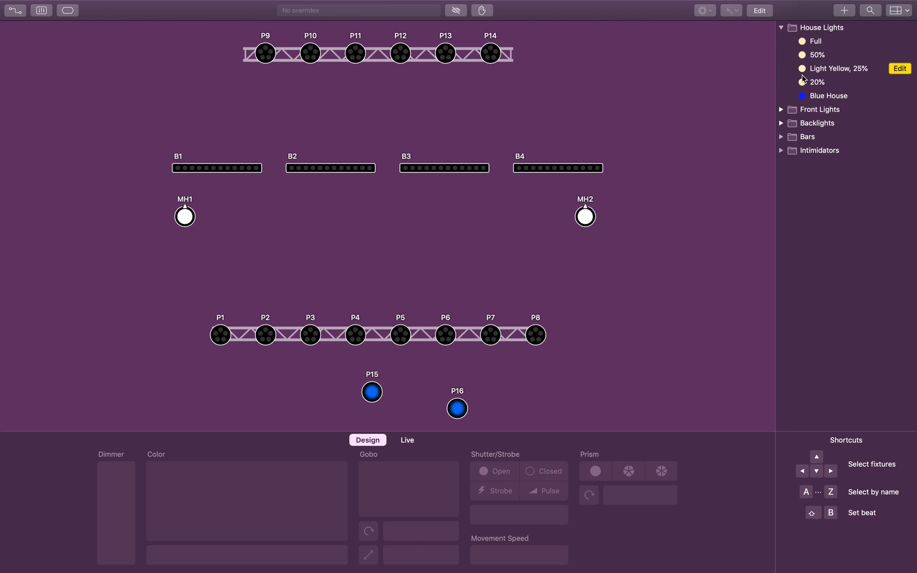
click(815, 40)
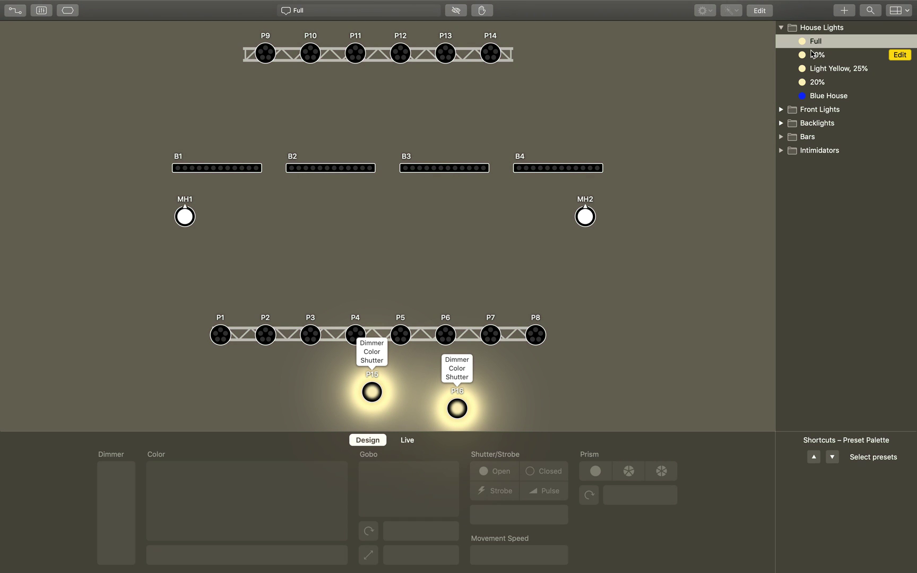
click(816, 58)
click(818, 94)
click(817, 82)
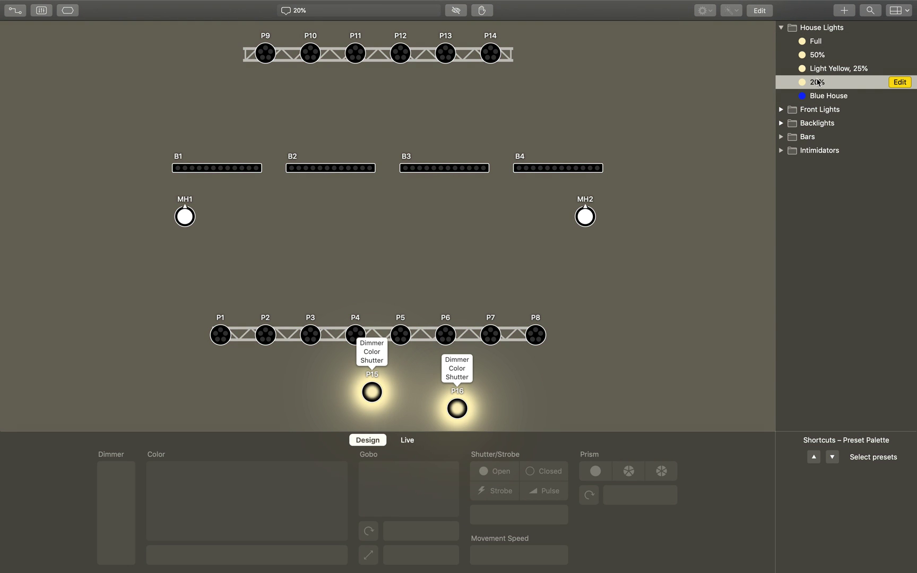
click(815, 68)
click(787, 28)
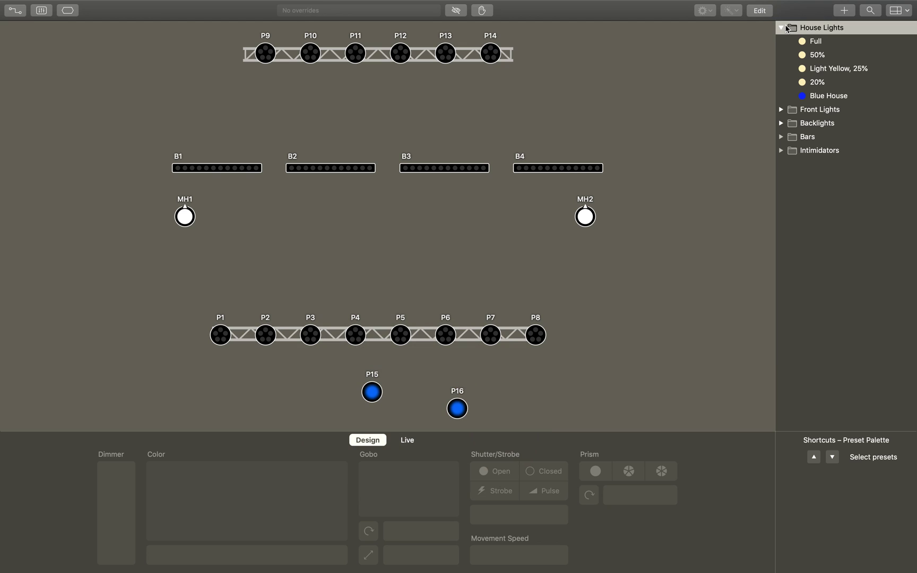
click(781, 28)
- Preview the Random Flash, Pink/White, You Are Life and Glorious Day backlight effects
click(781, 54)
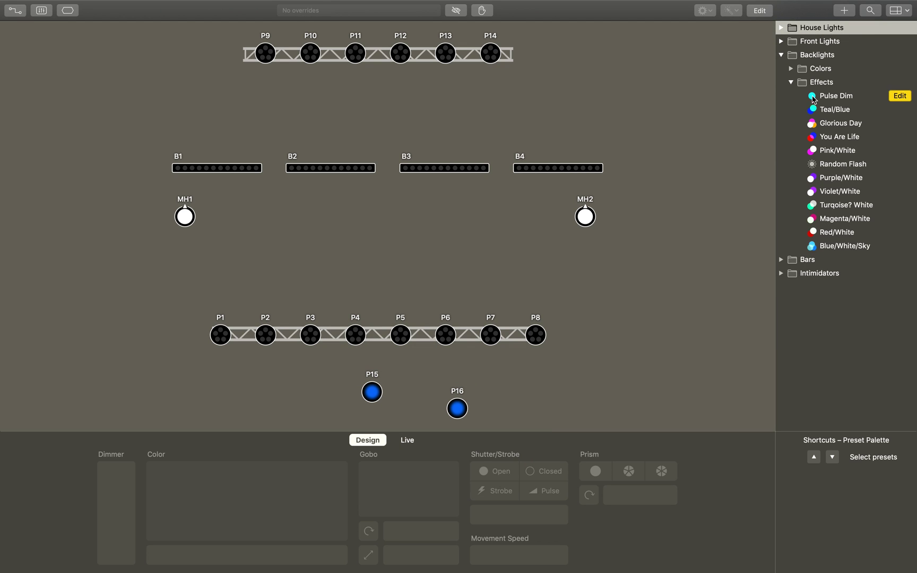
click(831, 164)
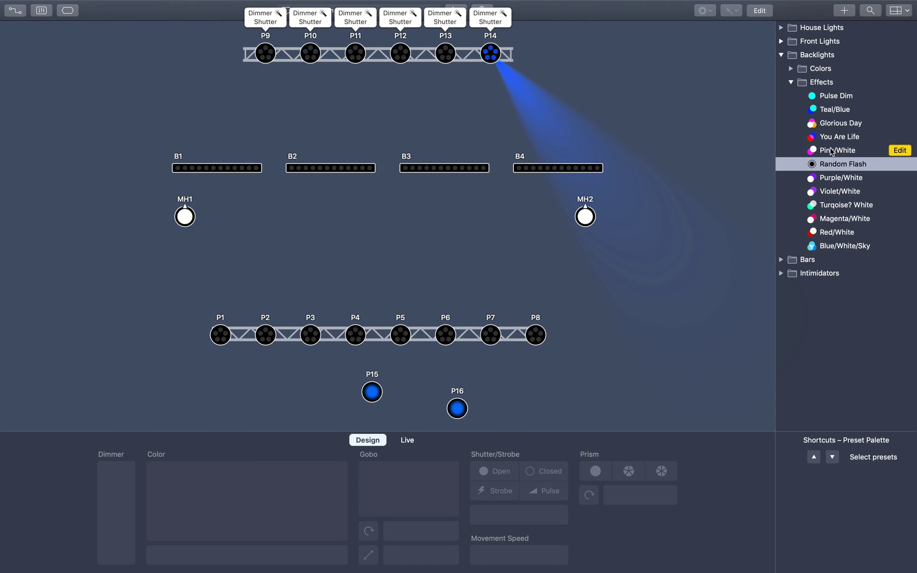
click(831, 151)
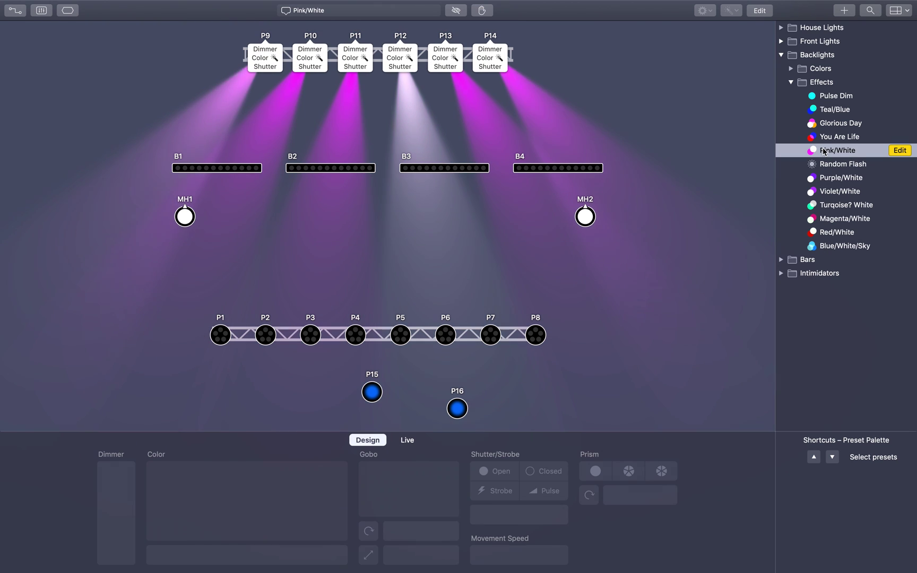
click(833, 138)
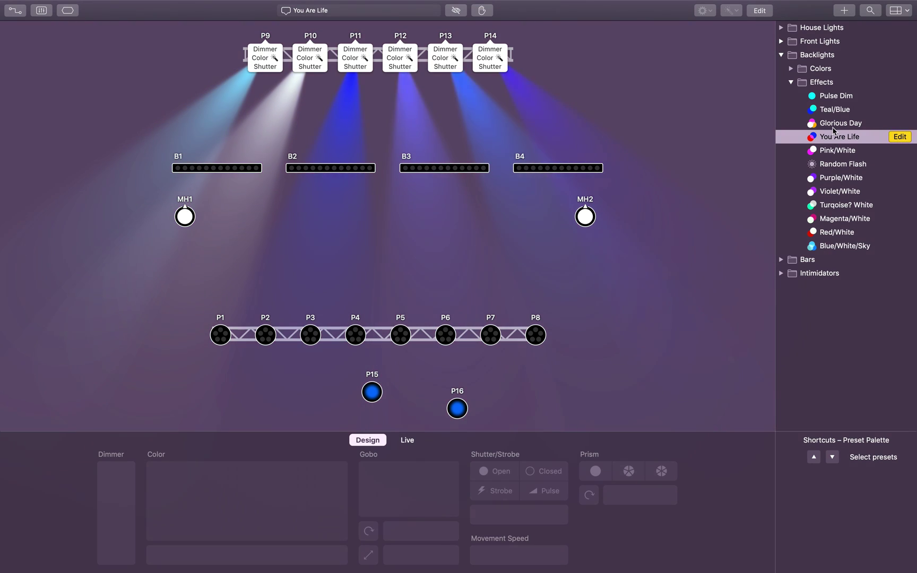
click(833, 123)
click(790, 83)
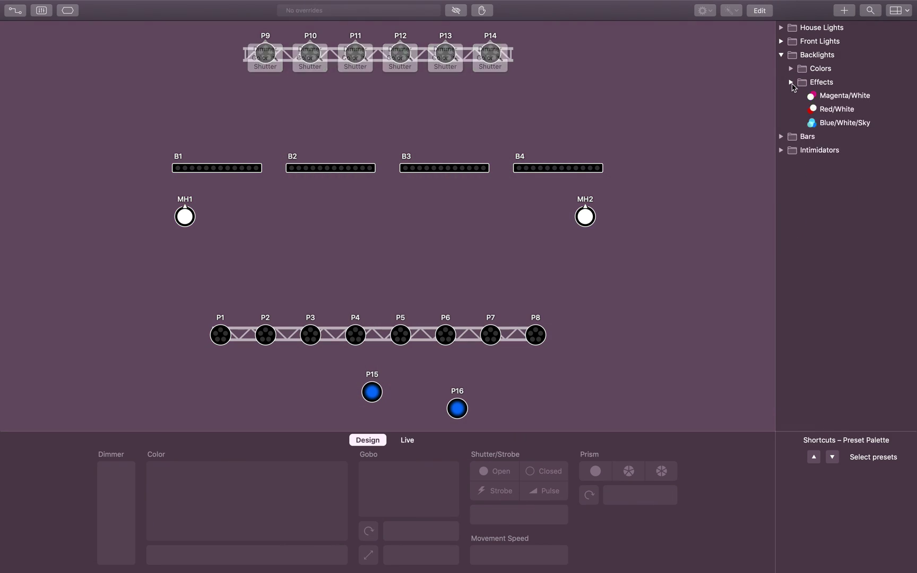
- Preview the Orange, Yellow, Turquoise, Light Blue, Dark Blue, Magenta and Violet backlight colors
click(791, 68)
click(831, 136)
click(830, 123)
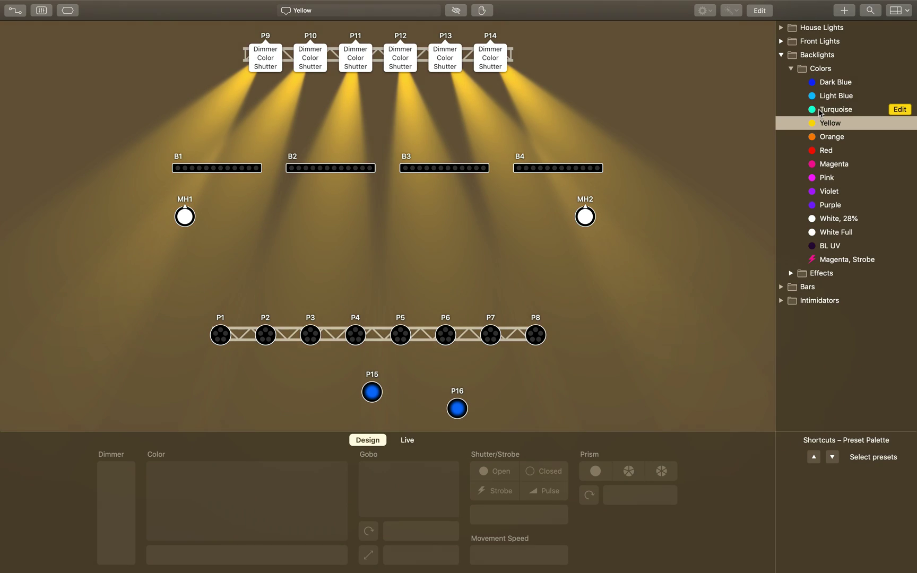
click(831, 109)
click(830, 95)
click(828, 84)
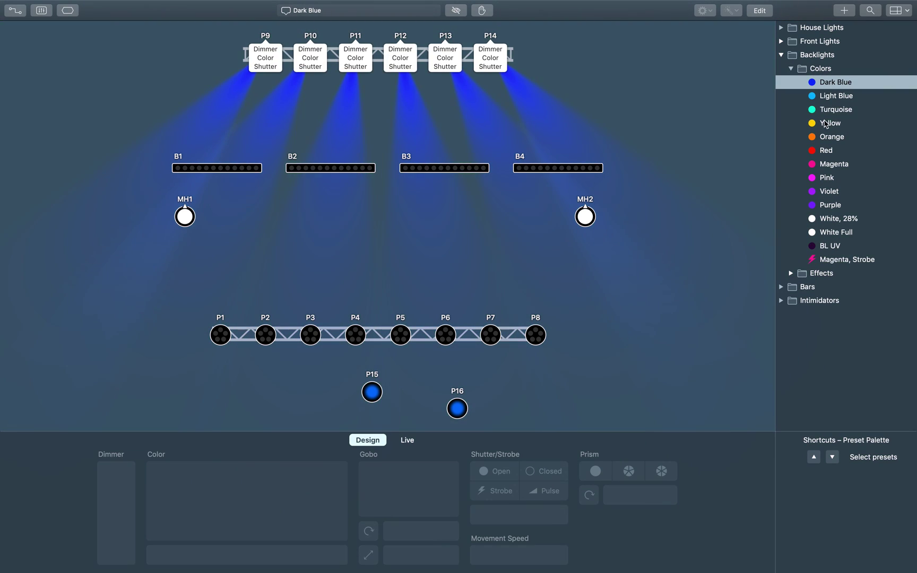
click(828, 163)
click(827, 191)
- Preview the White 28%, BL UV, White Full and Magenta Strobe backlights, then clear Backlights
click(826, 218)
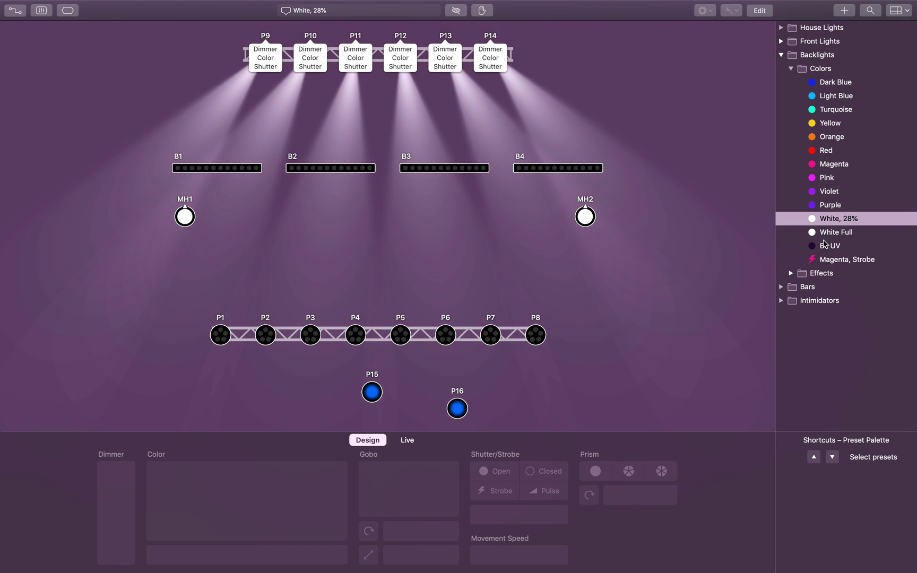
click(828, 245)
click(827, 232)
click(826, 258)
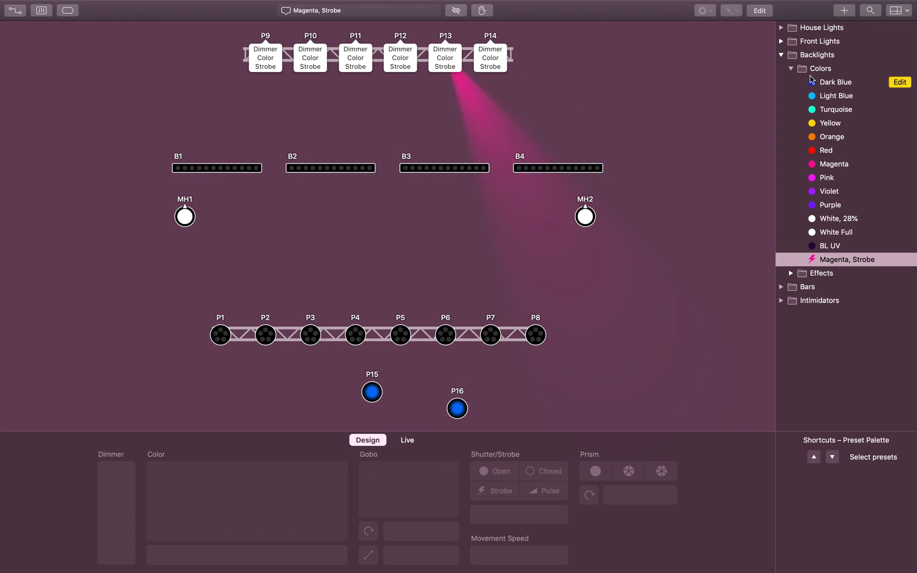
click(781, 55)
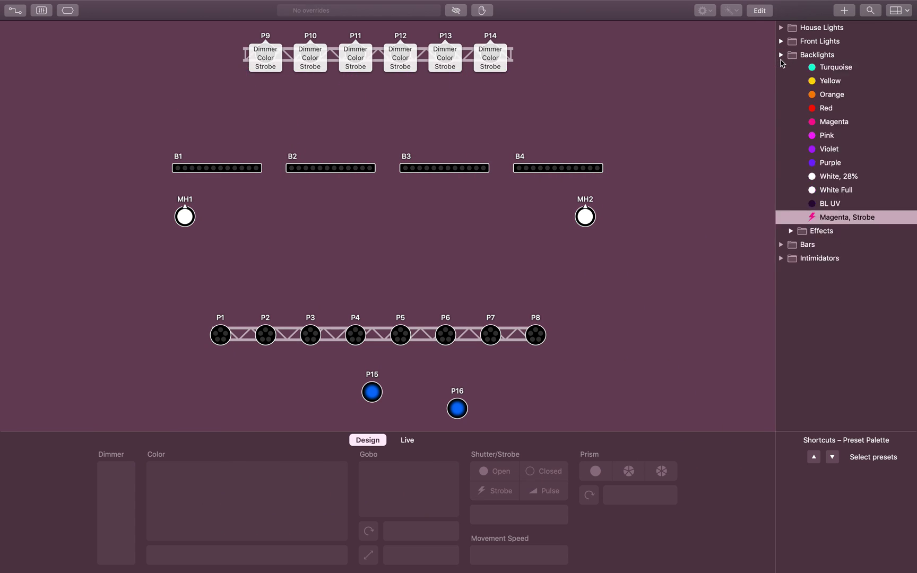
- Preview the Orange/Majenta, Teal/Blue and Magenta/White bar effects
click(781, 69)
click(790, 82)
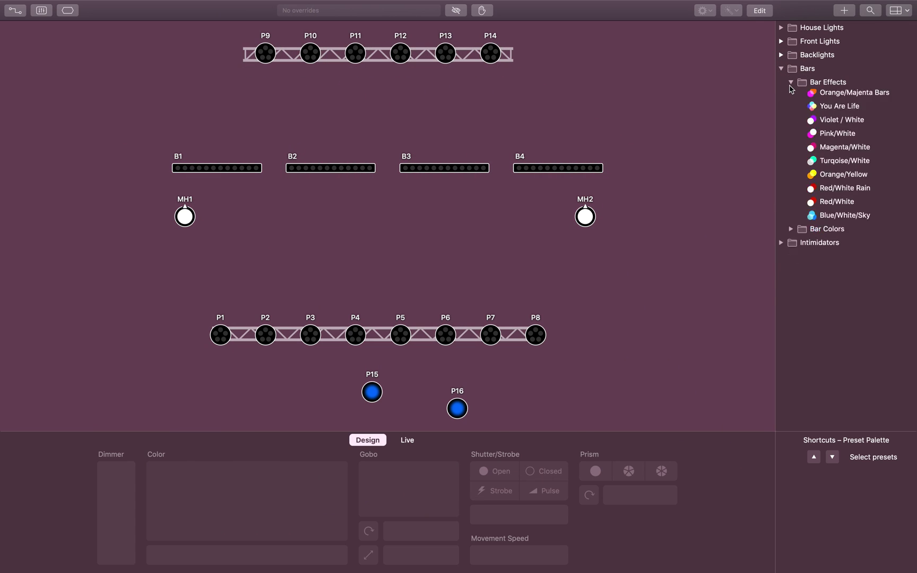
click(827, 136)
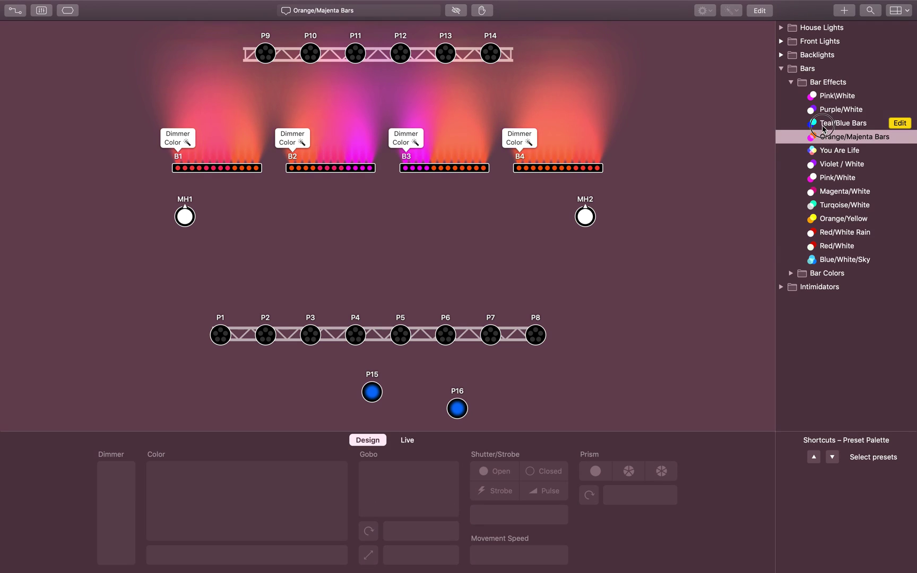
click(824, 126)
click(834, 192)
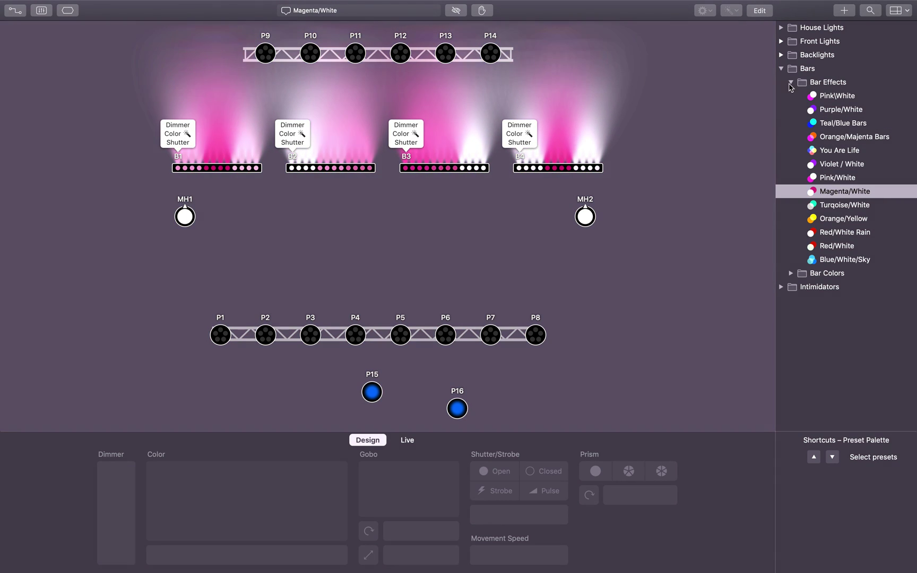
click(790, 82)
- Preview the Orange and Yellow bar colors
click(791, 96)
click(824, 165)
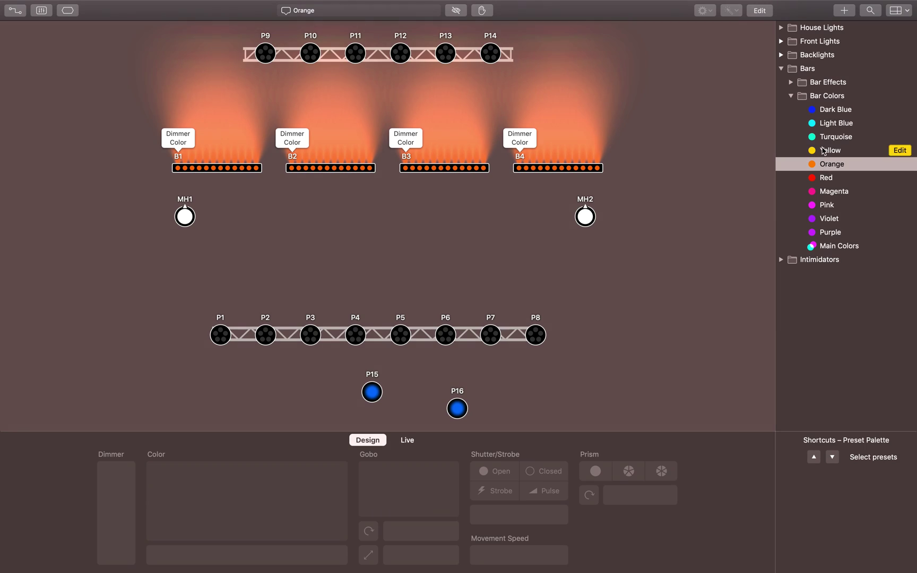
click(830, 150)
click(790, 96)
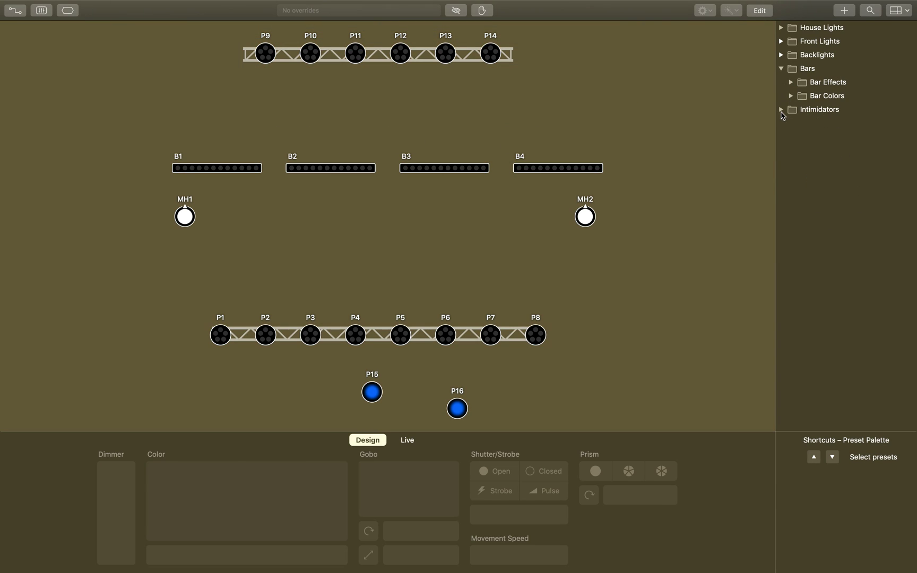
- Expand Intimidators and collapse its MH Positions, MH colors, MH Gobos and Dimmer folders
click(780, 109)
click(791, 138)
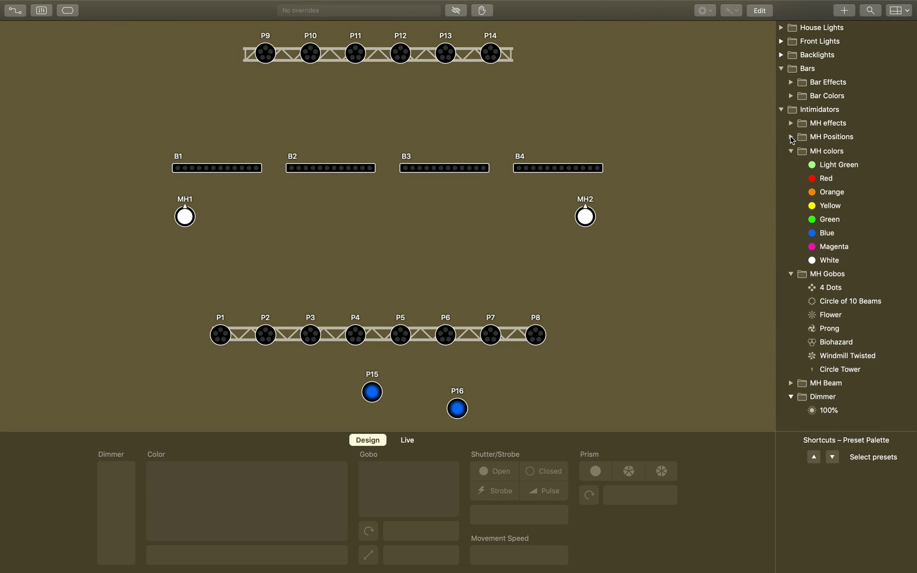
click(790, 151)
click(790, 165)
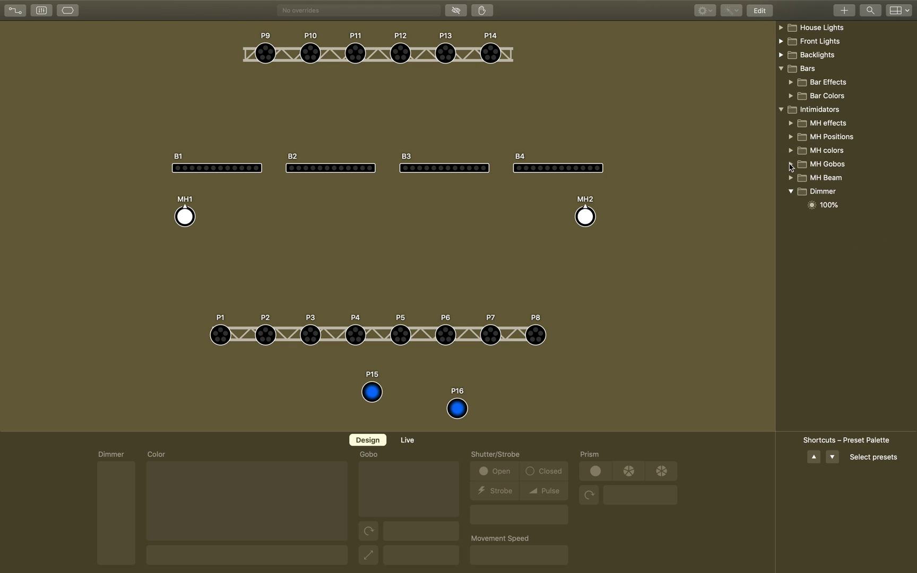
click(791, 191)
- Apply the 100% dimmer preset to the moving heads
click(791, 192)
click(810, 205)
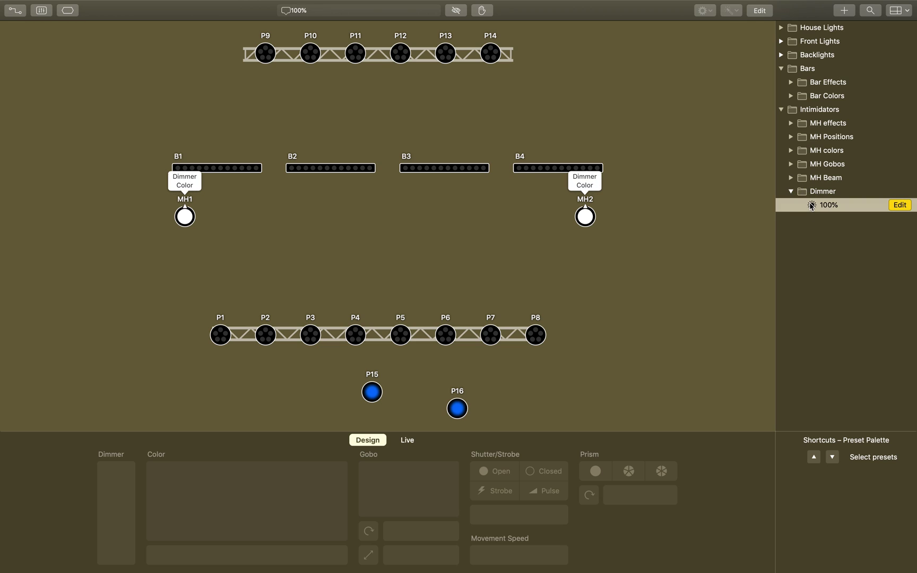
click(822, 206)
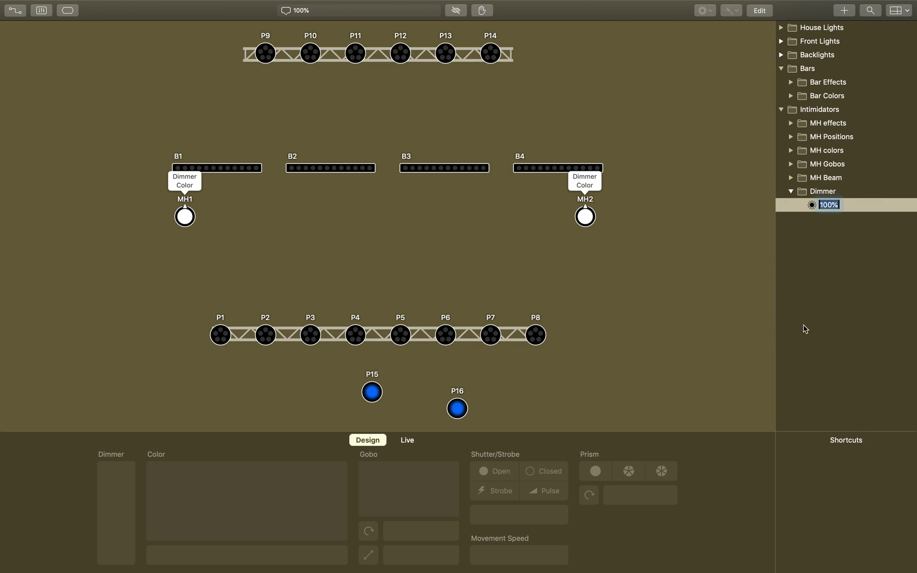
click(790, 137)
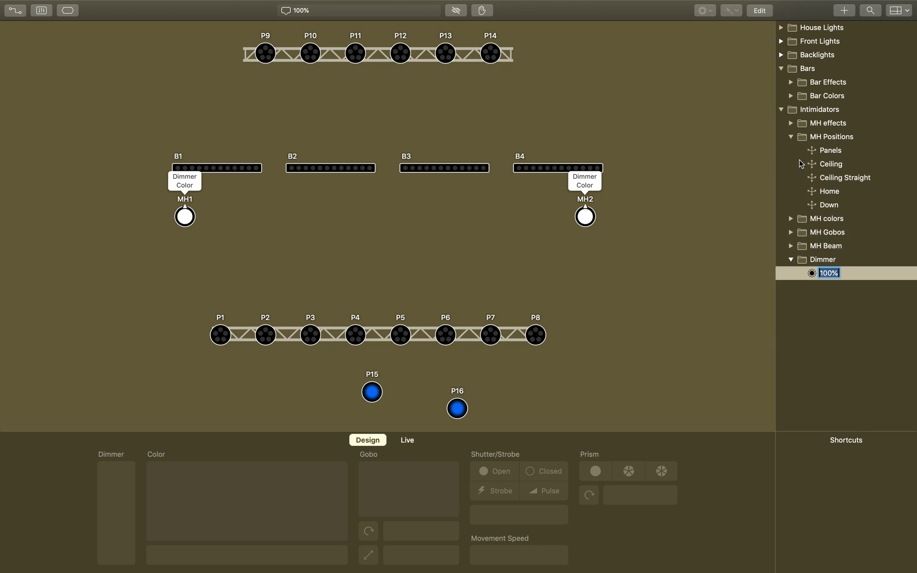
click(822, 153)
click(835, 274)
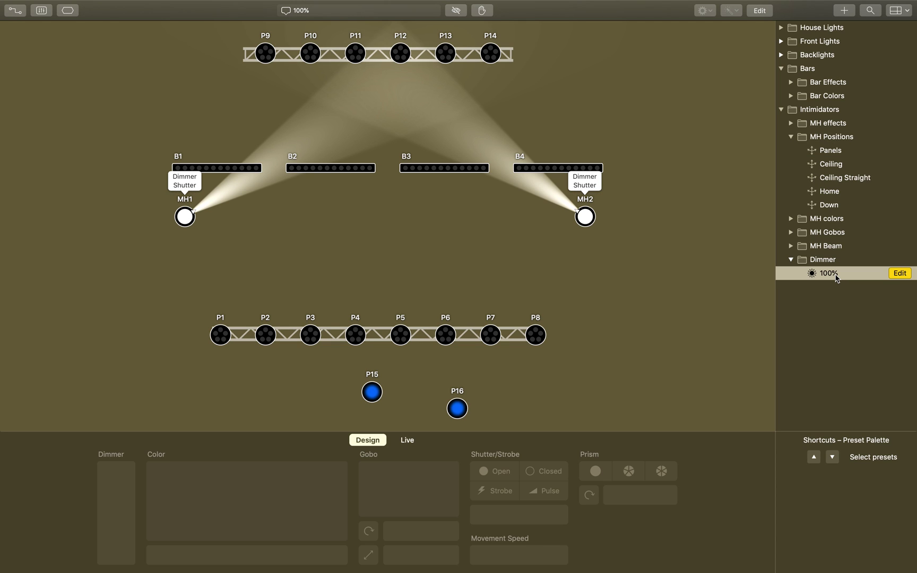
- Cycle the moving heads through the Panels, Ceiling and Home position presets
click(814, 153)
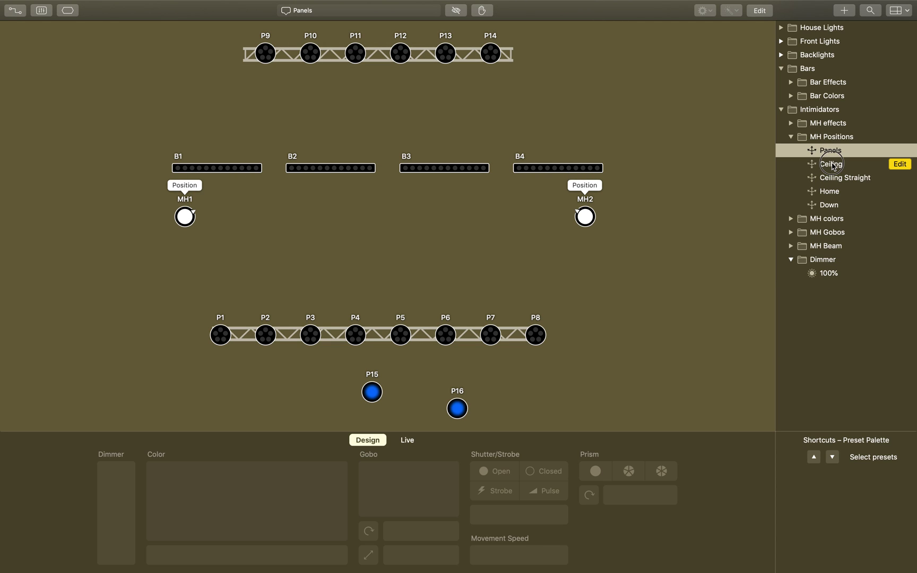
click(833, 165)
click(831, 192)
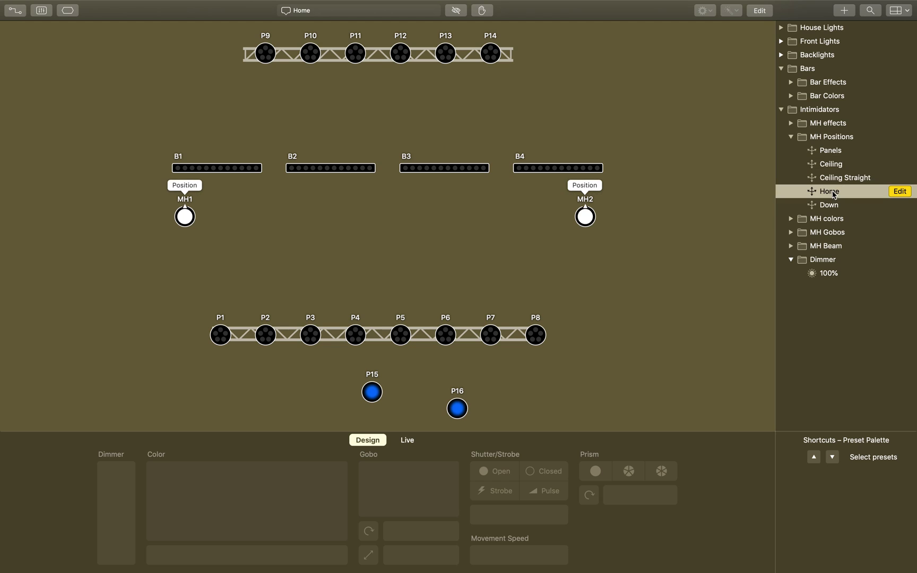
click(829, 150)
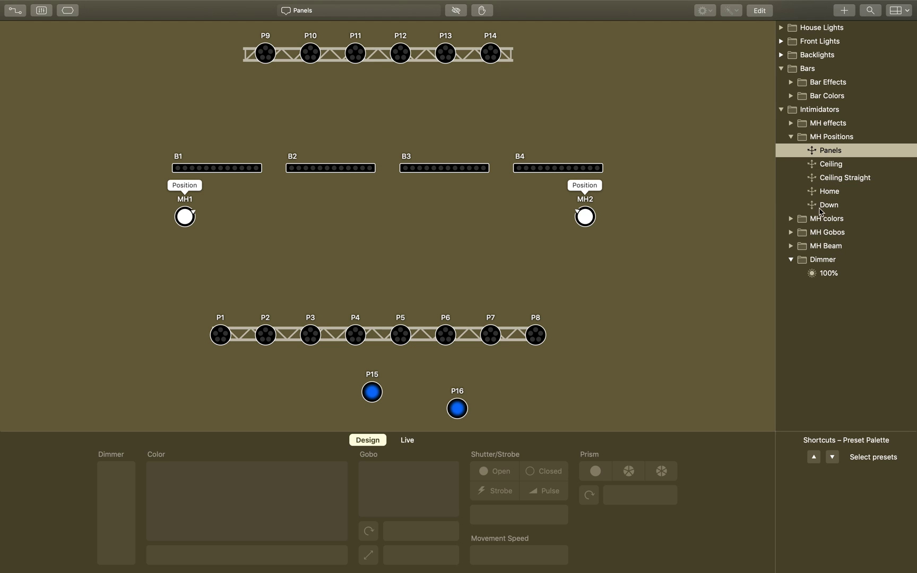
click(821, 166)
click(824, 191)
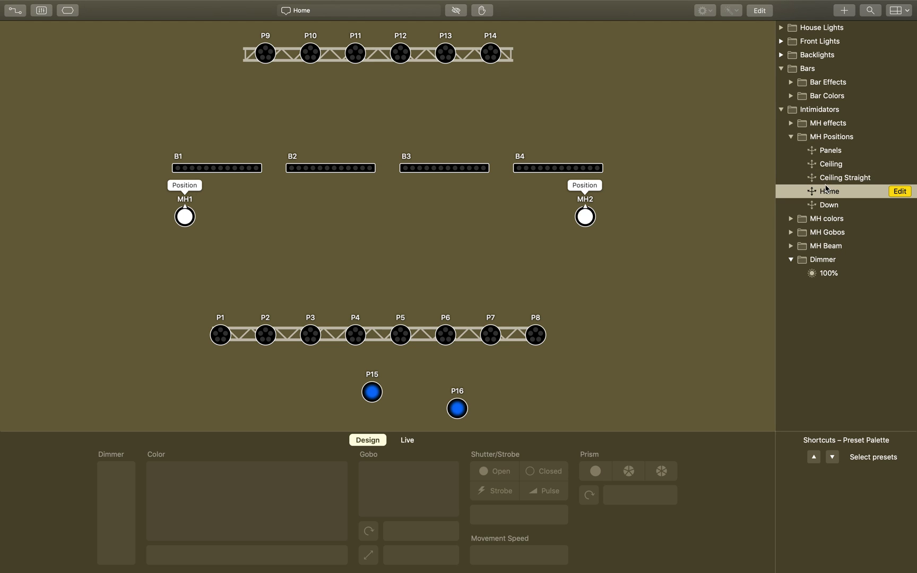
click(821, 154)
click(823, 164)
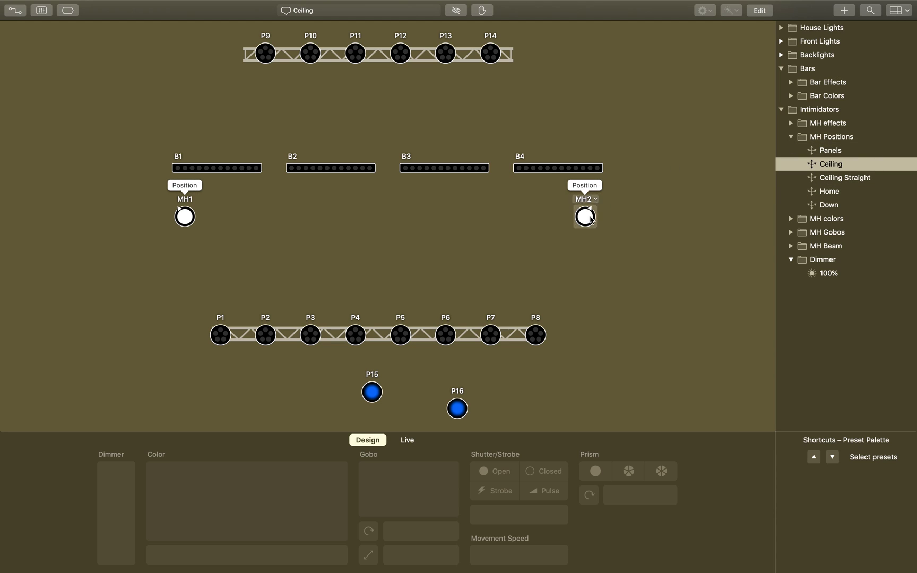
click(830, 150)
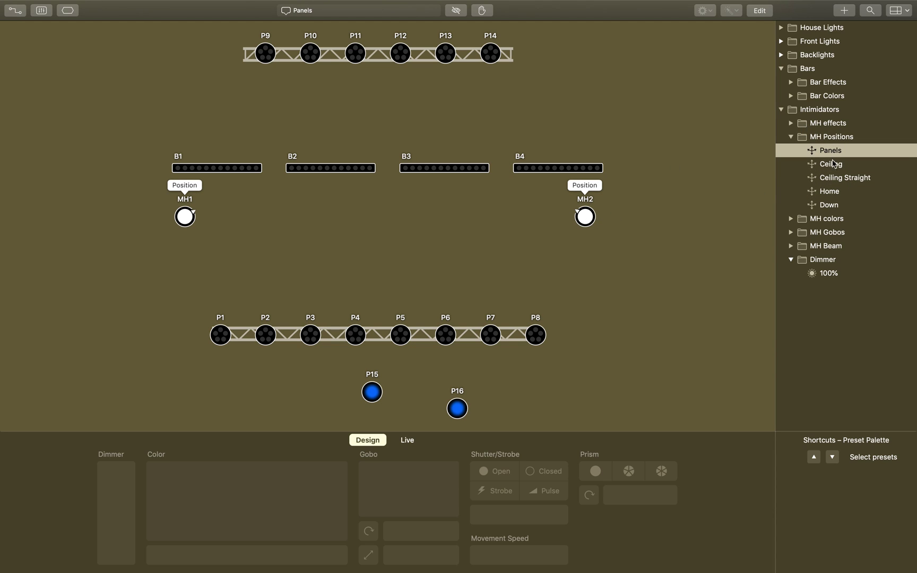
click(830, 166)
click(790, 137)
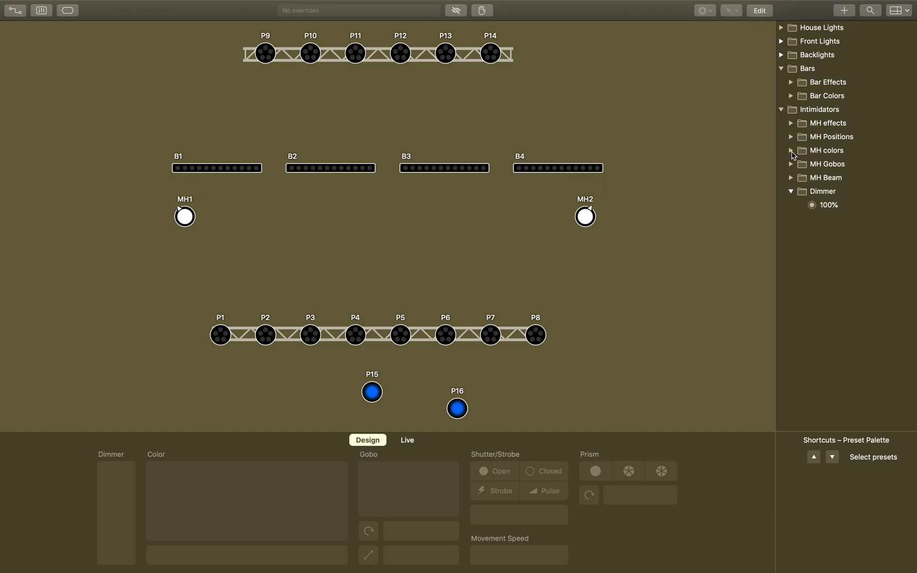
- Step through MH colors to Green and MH gobos from Circle of 10 Beams to Biohazard
click(791, 150)
key(Down)
key(Down)
key(Down)
key(Down)
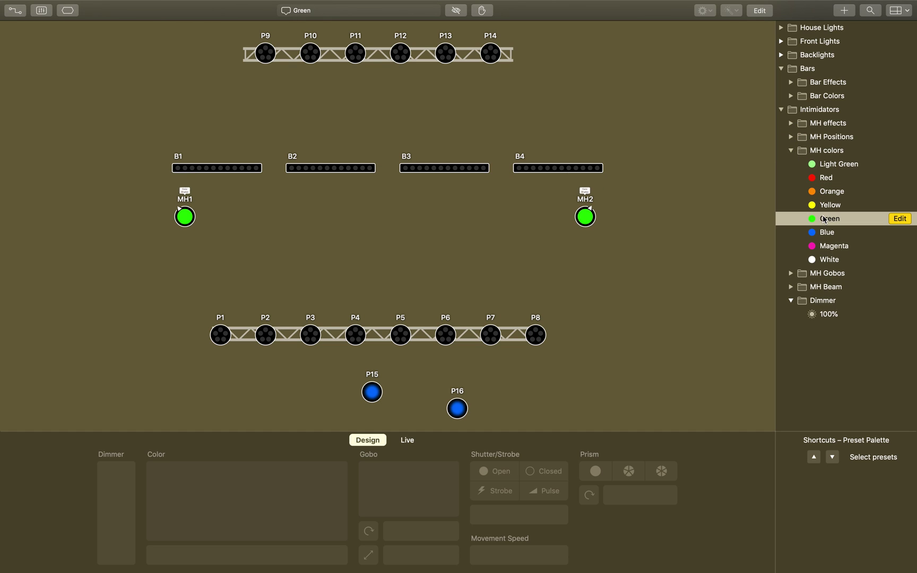
click(791, 150)
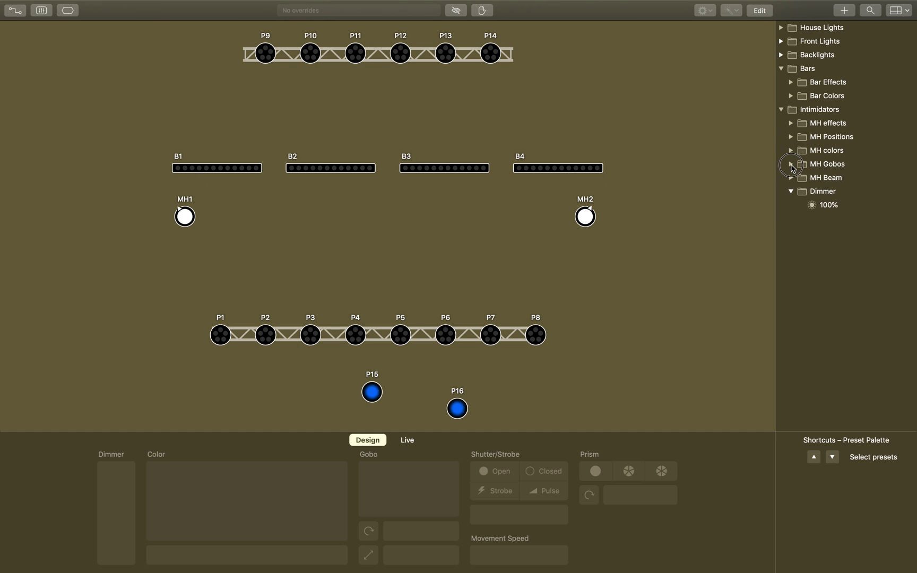
click(790, 164)
click(817, 196)
key(Down)
key(Down)
key(Down)
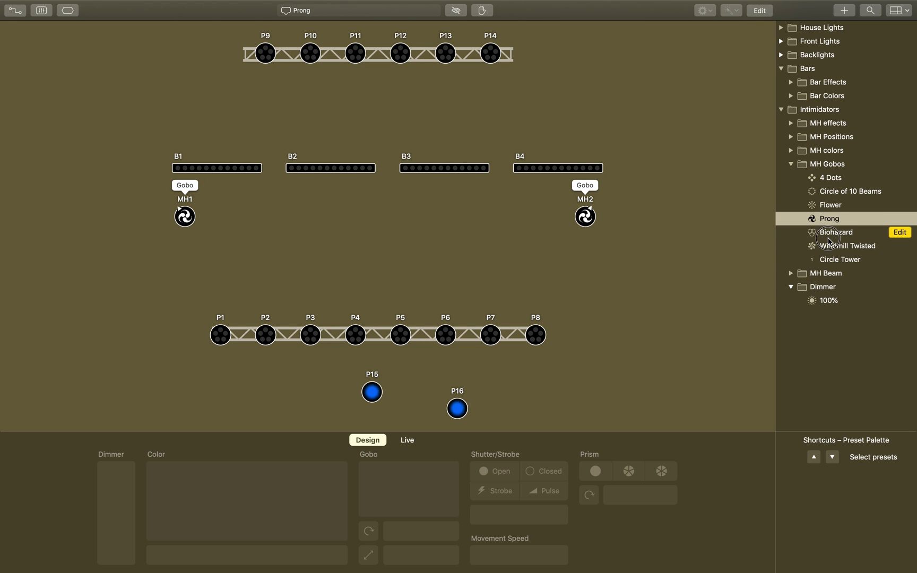
click(790, 164)
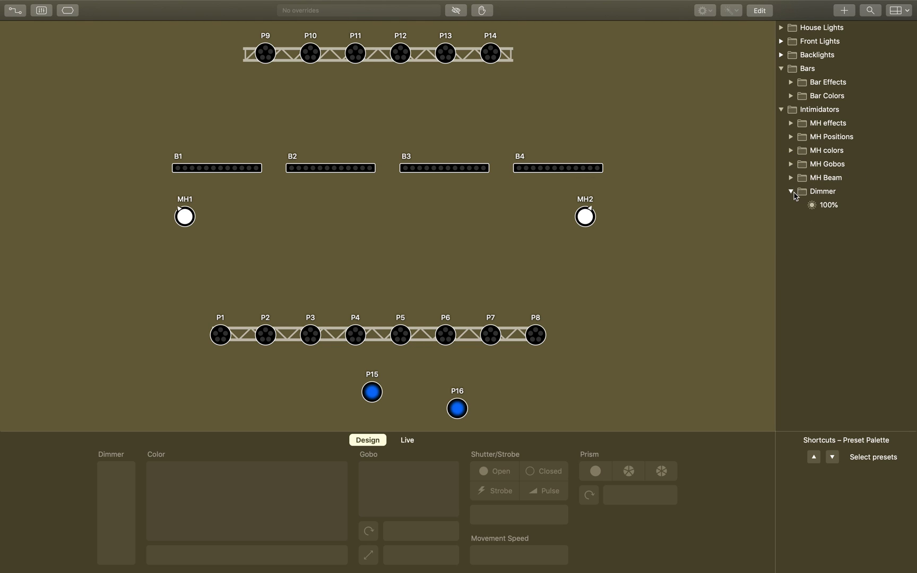
- Fold away the Dimmer, Intimidators and Bars preset folders
click(790, 192)
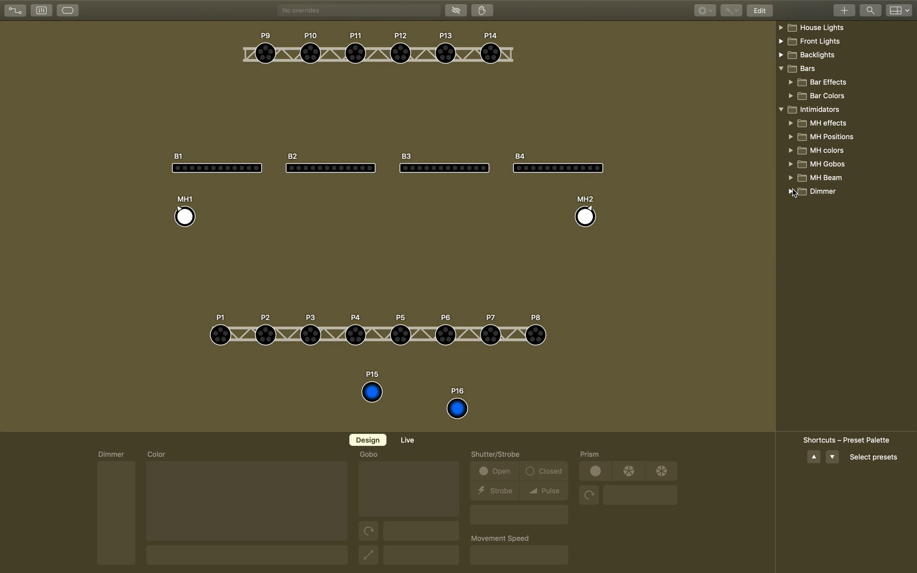
click(782, 111)
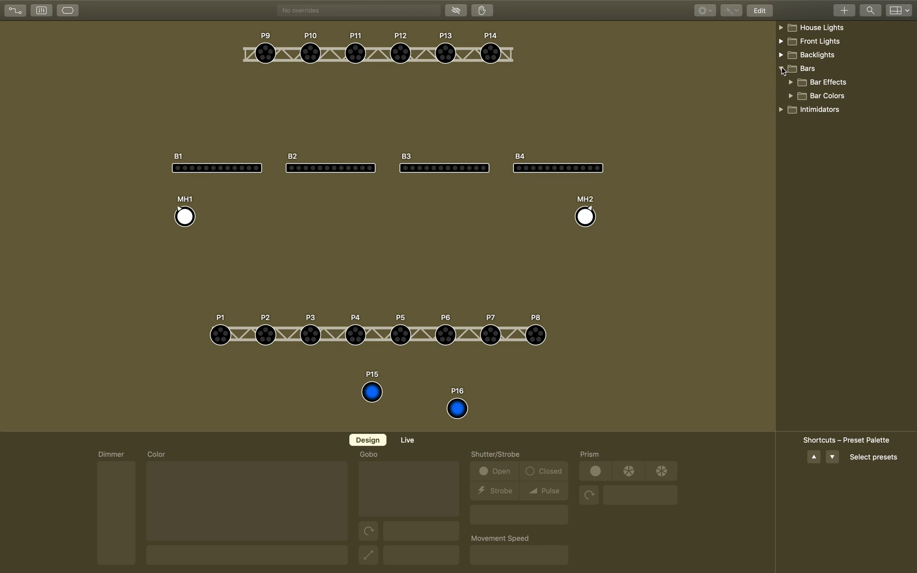
click(782, 68)
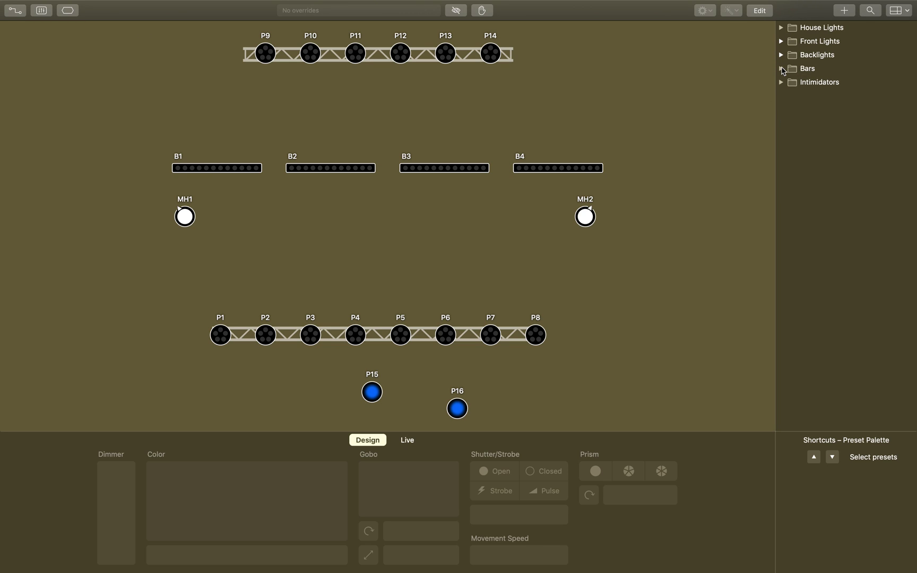
- Open the Sunday Service cue list and inspect the contents of cue 001 Preservice
click(411, 441)
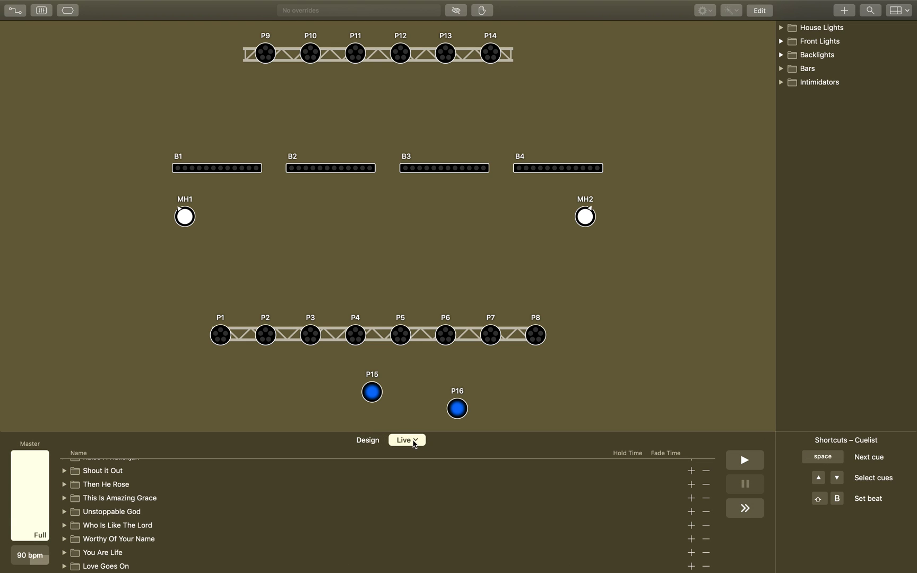
click(415, 443)
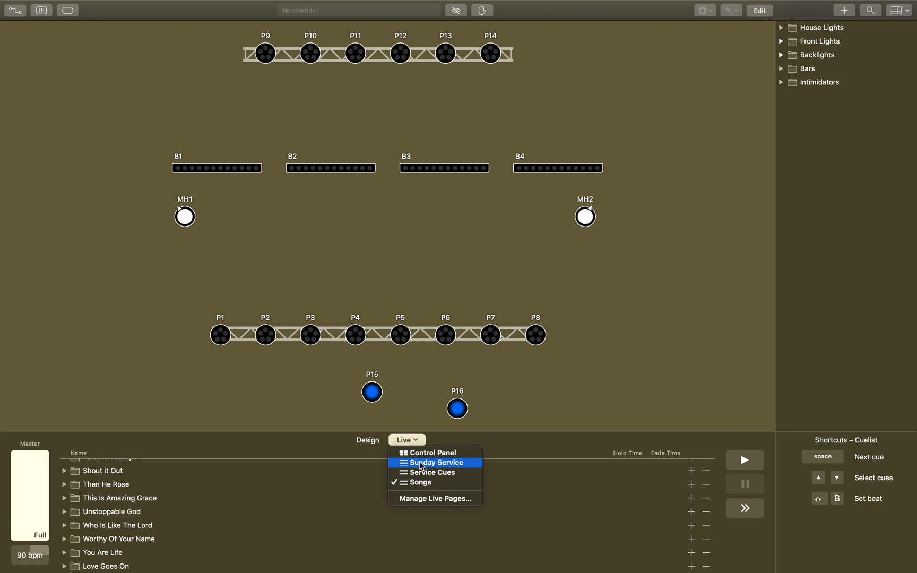
click(422, 467)
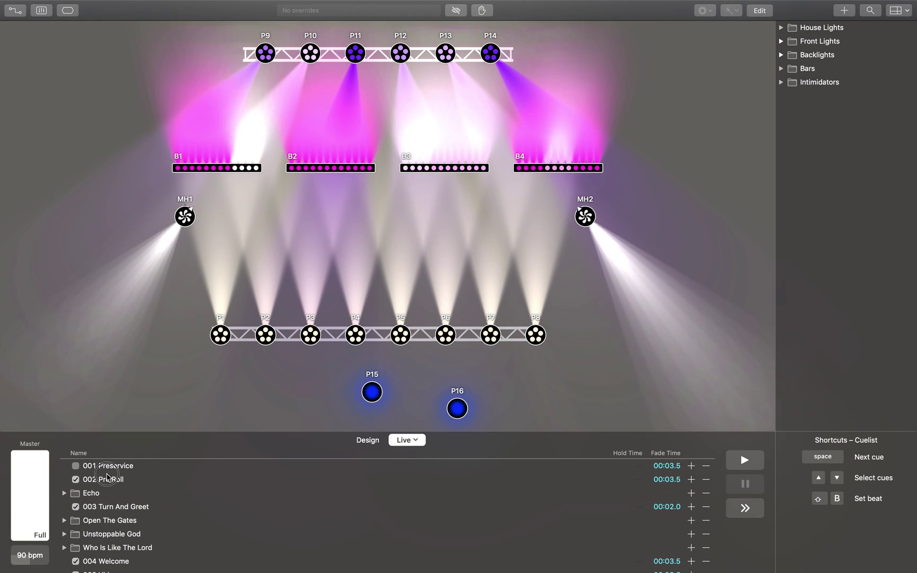
double_click(106, 472)
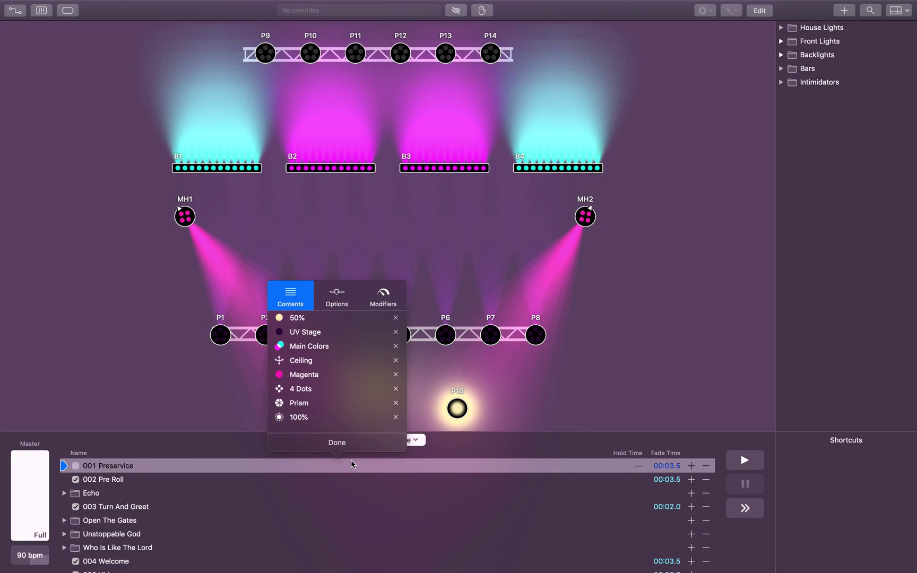
click(357, 445)
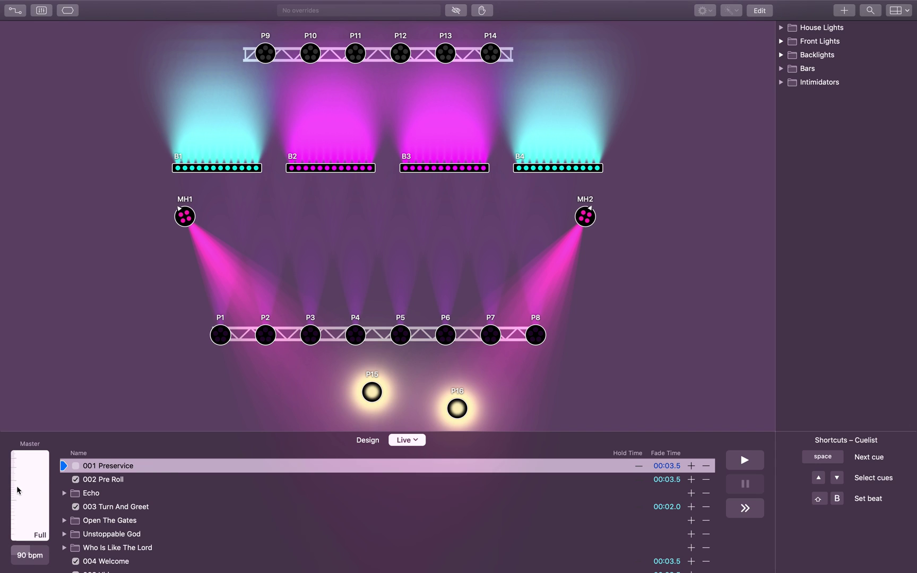
- Play from 001 Preservice and step through cues 002 Pre Roll to 28 Chorus
click(734, 466)
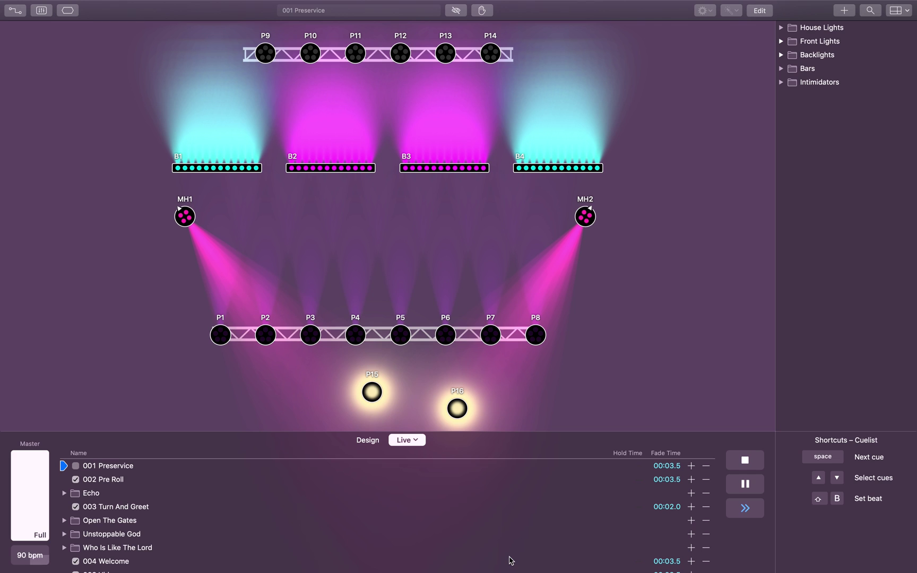
key(space)
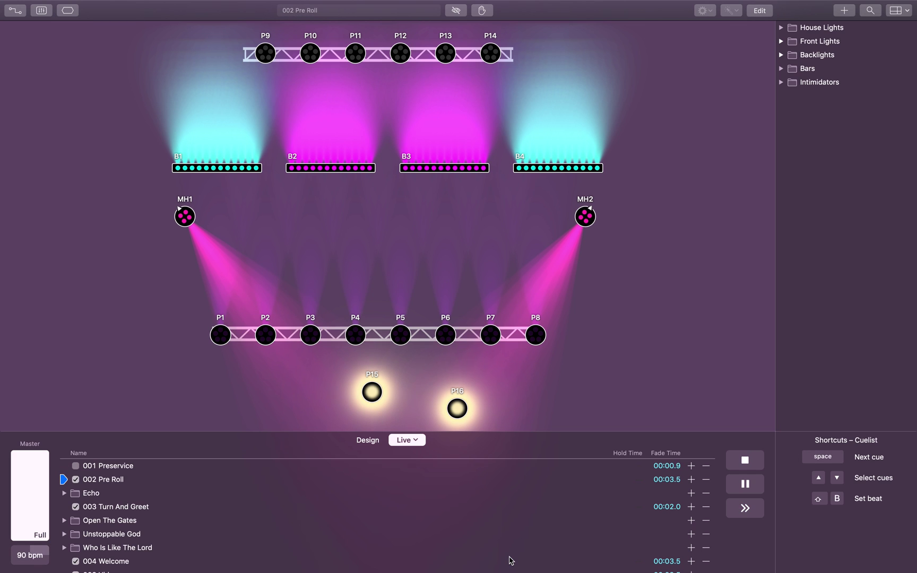
key(space)
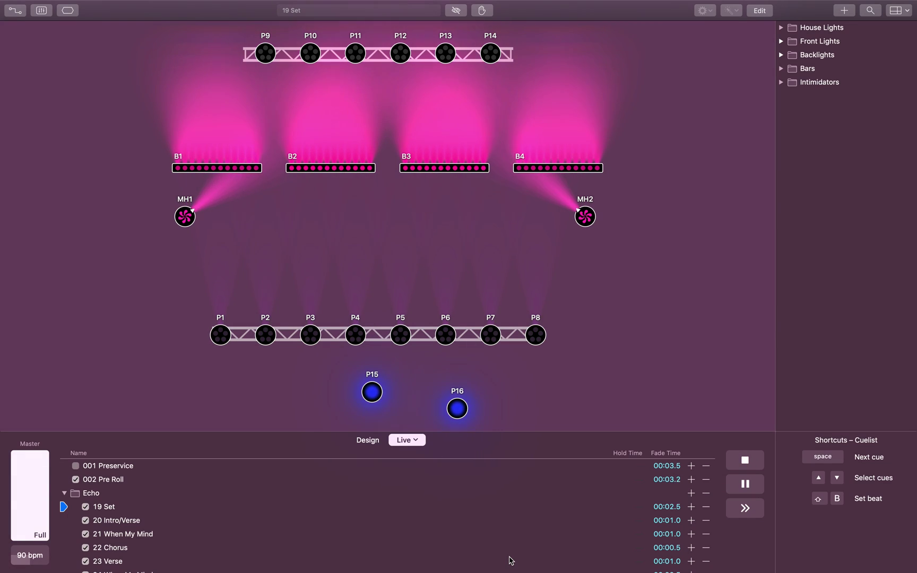
key(space)
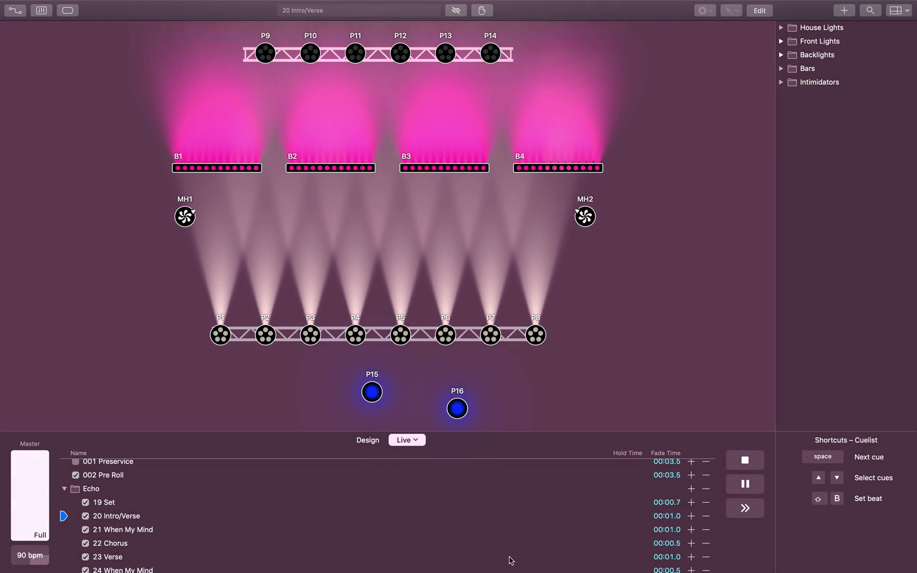
key(space)
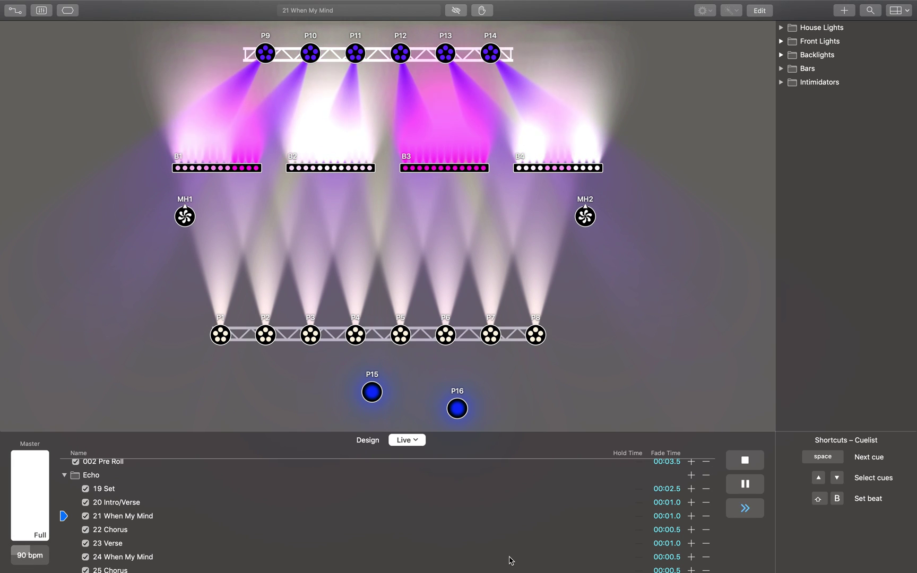
key(space)
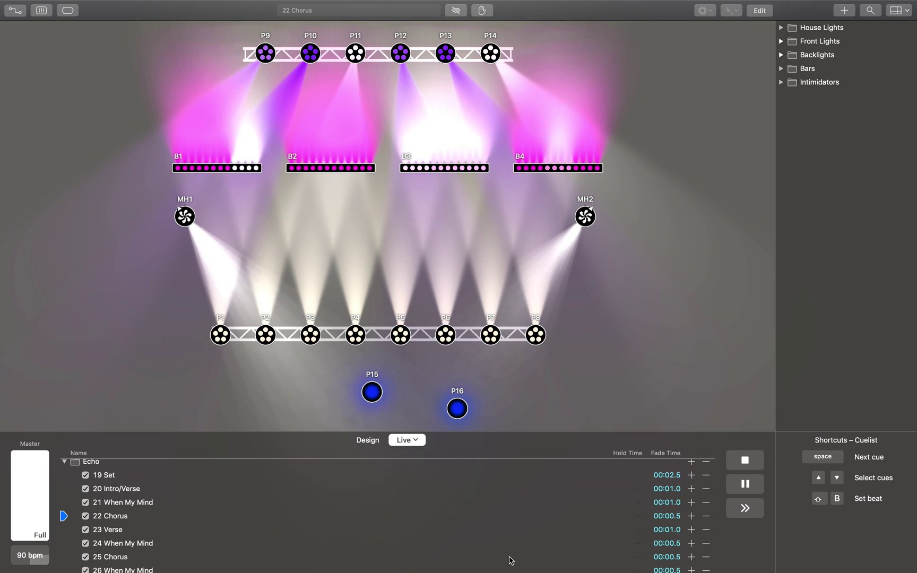
key(space)
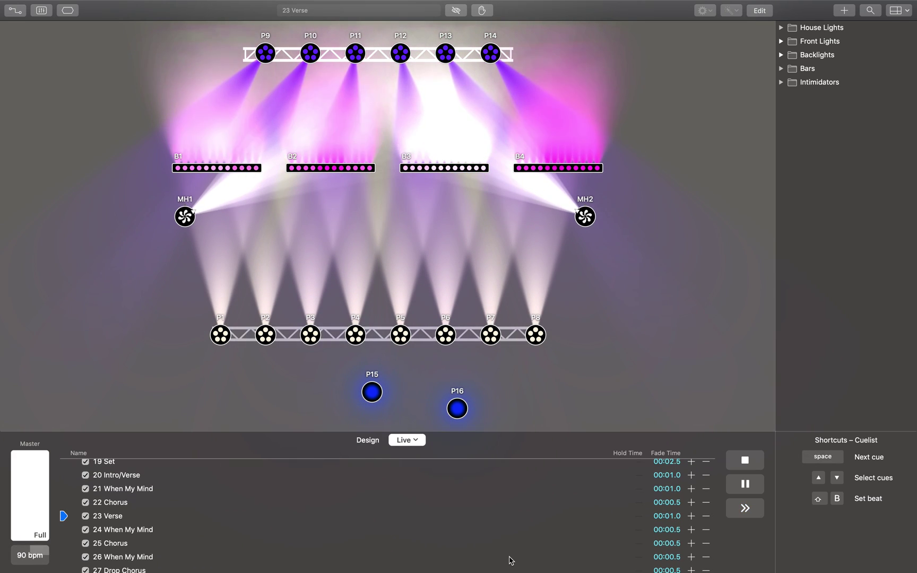
key(space)
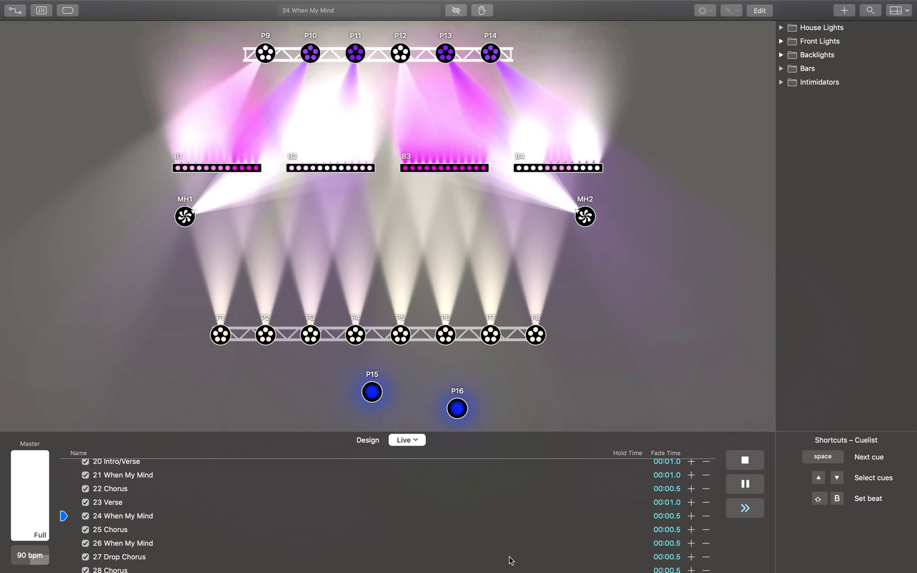
key(space)
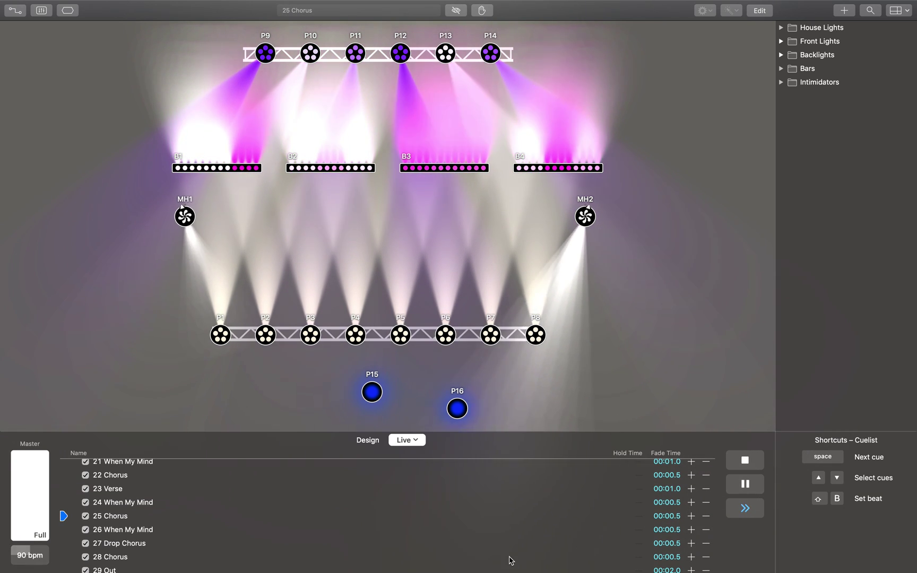
key(space)
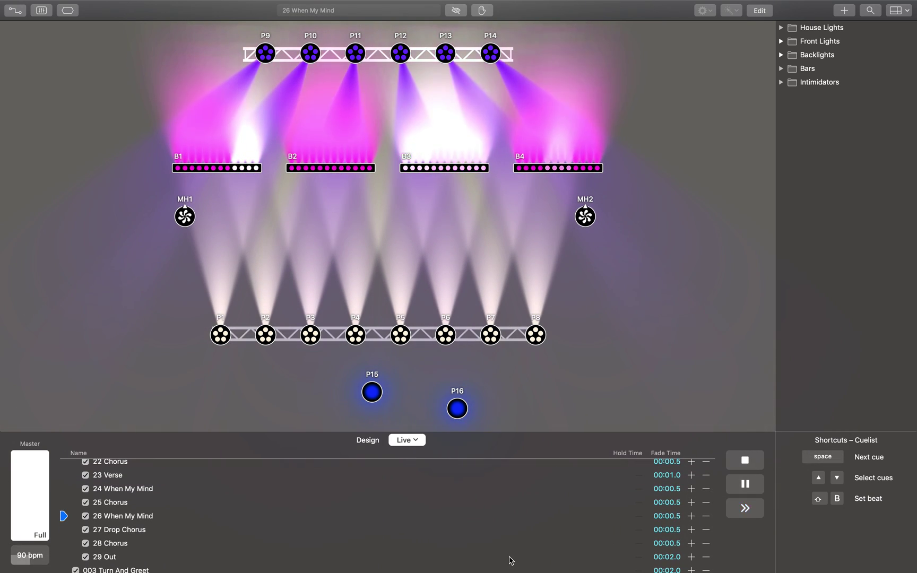
key(space)
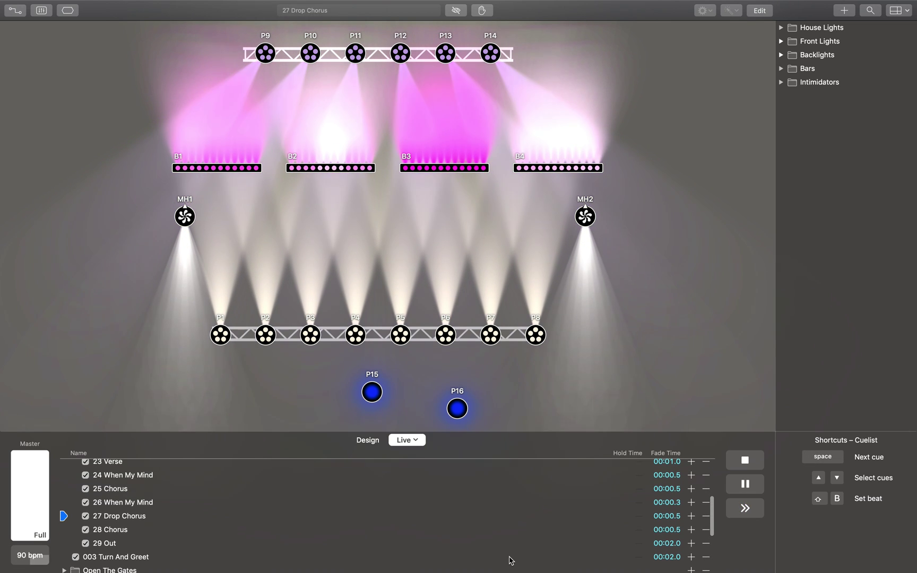
key(space)
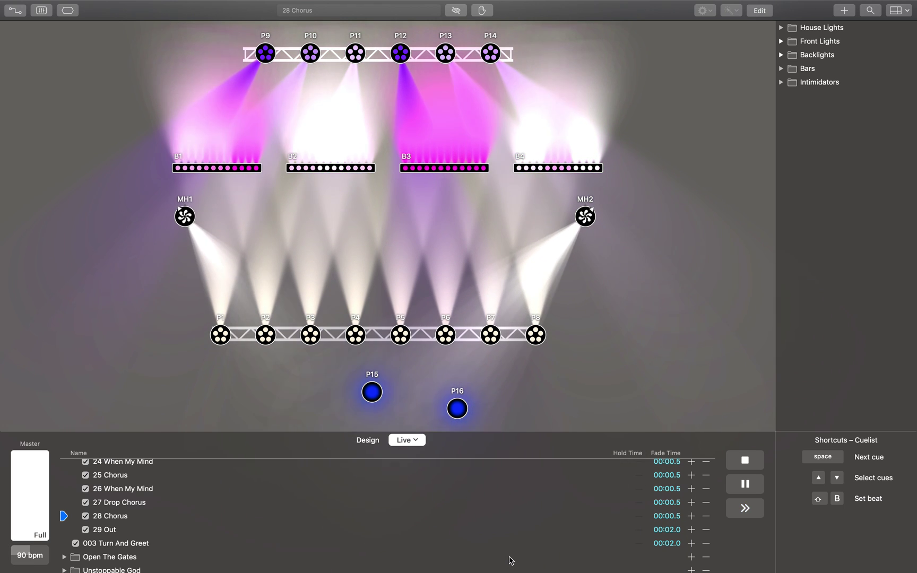
- Switch to the Service Cues list and inspect the contents of cue 001 Preservice
click(414, 440)
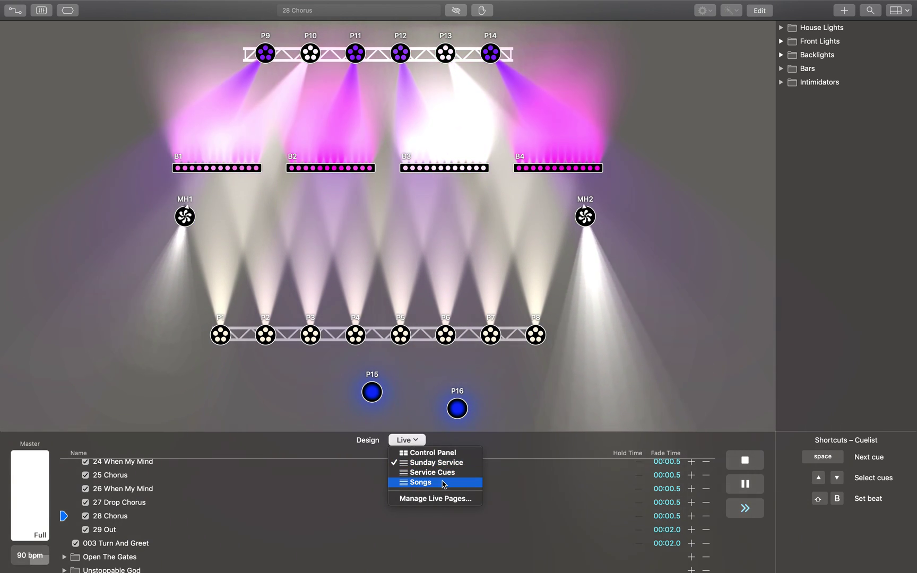
click(443, 472)
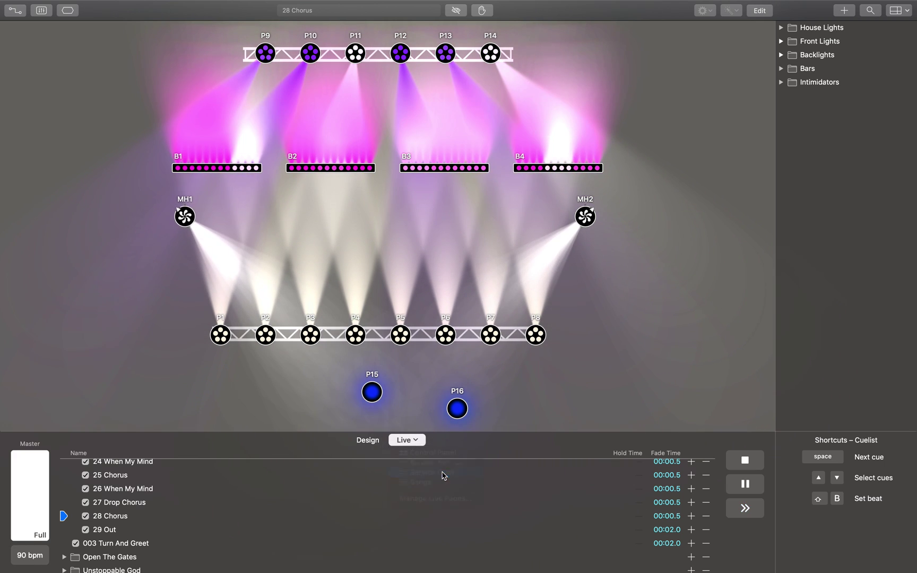
double_click(134, 467)
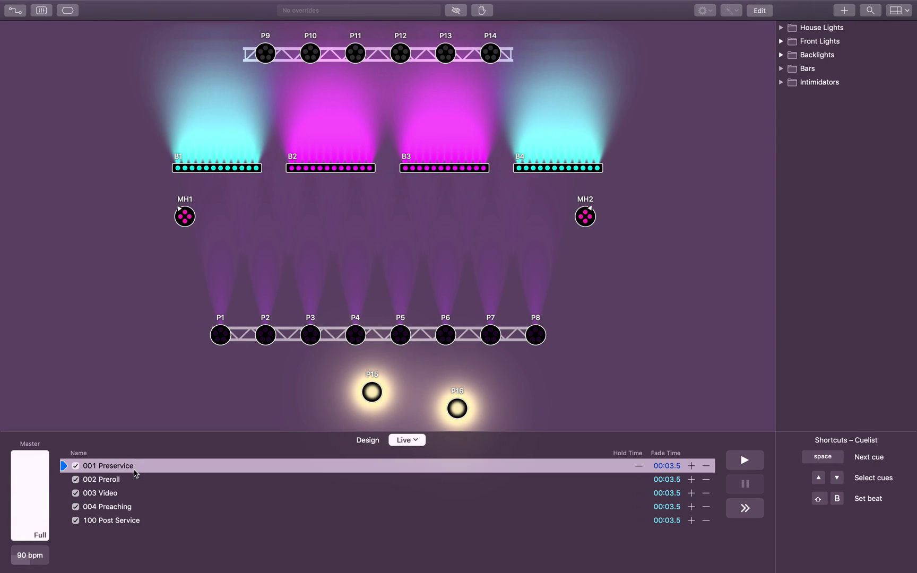
click(337, 442)
- Advance through 002 Preroll, 003 Video and 004 Preaching, then reopen the Live pages list
key(space)
key(space)
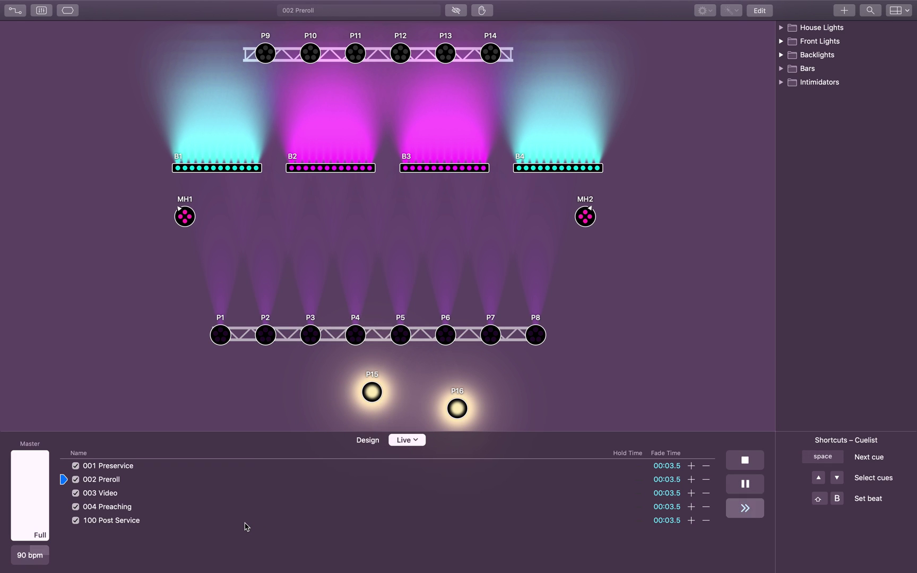
key(space)
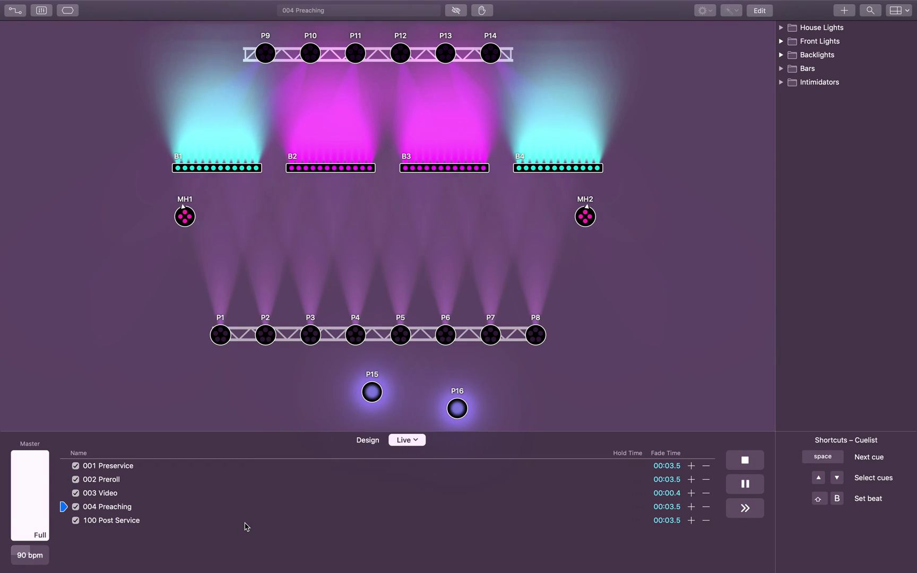
key(space)
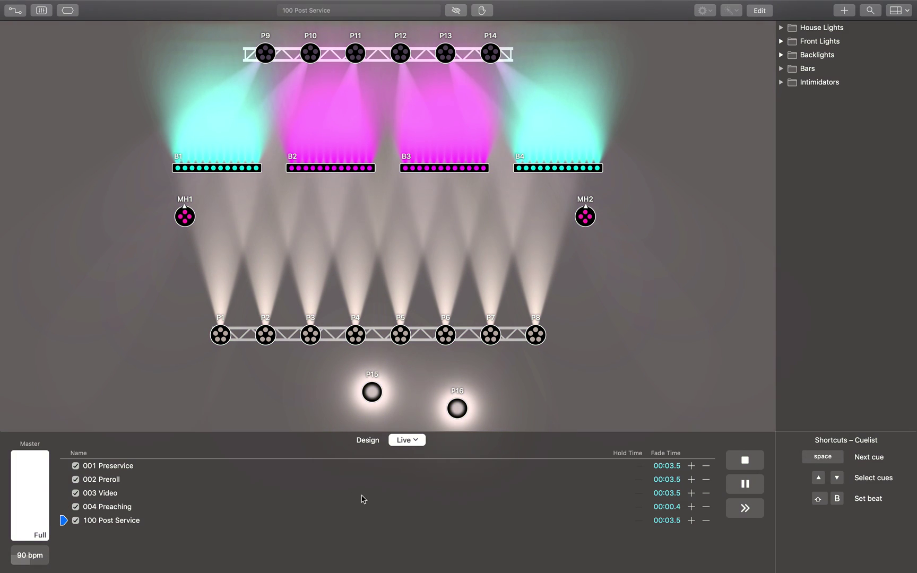
click(418, 445)
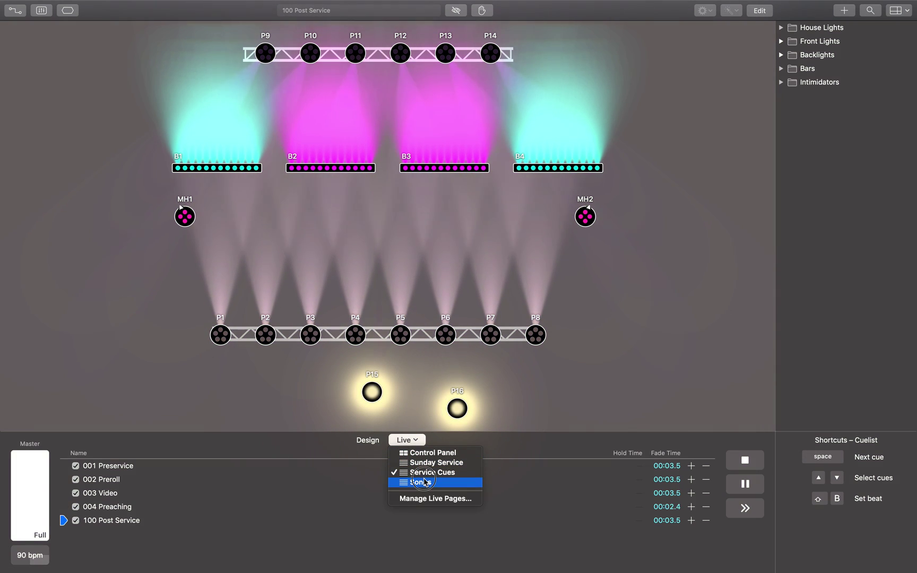
- Switch to the Songs cue list
click(324, 493)
scroll(215, 524, down, 10)
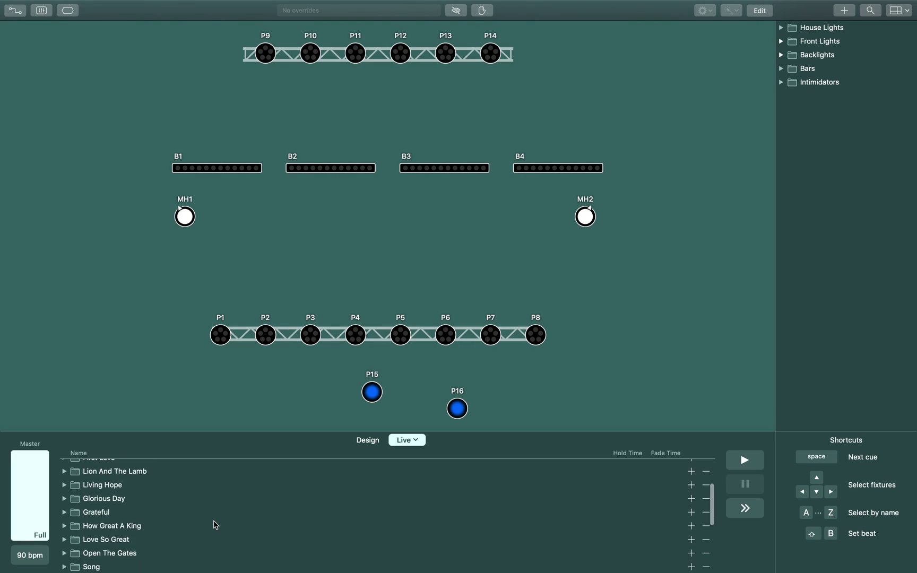
scroll(215, 524, up, 8)
scroll(214, 524, up, 3)
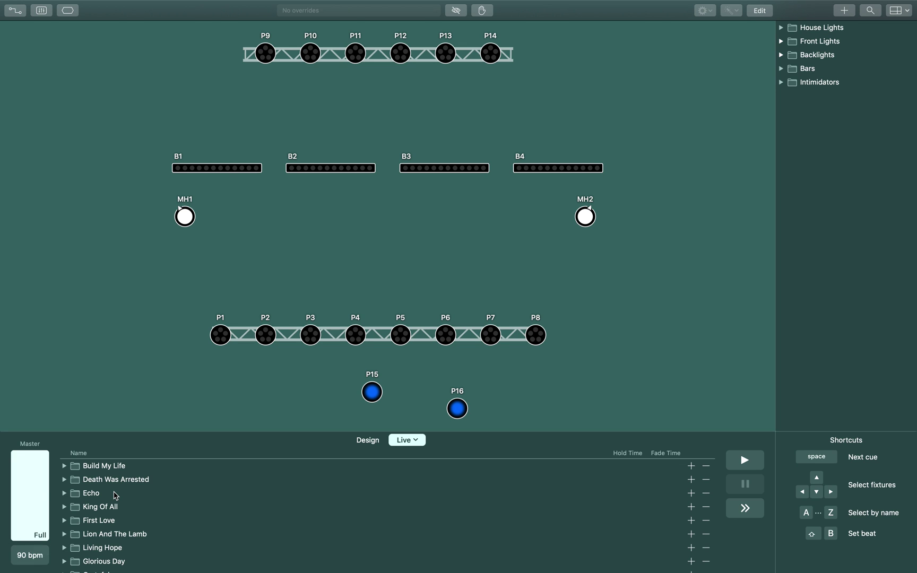
- Play Build My Life from 12 Set through 13 Intro and 15 Chorus to 18 Chorus
click(65, 465)
click(139, 479)
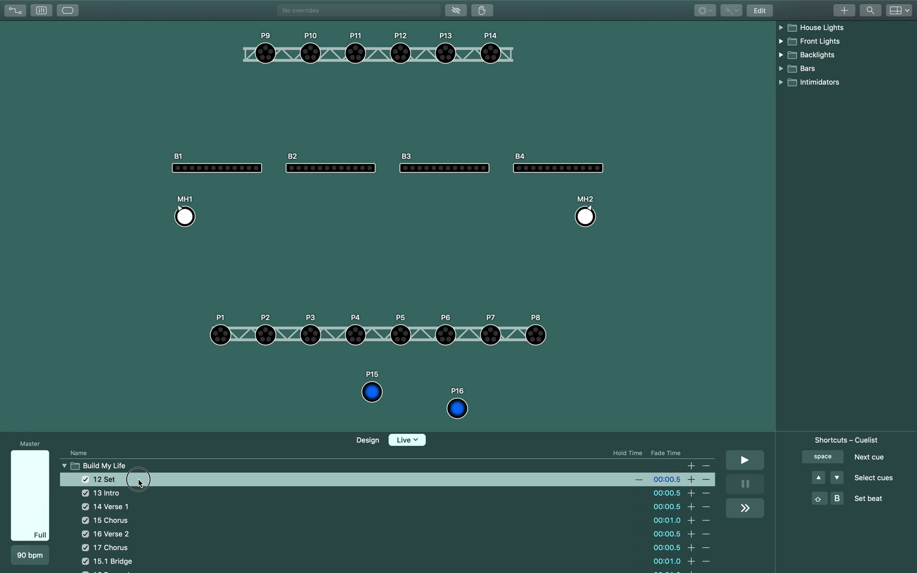
double_click(139, 480)
click(302, 460)
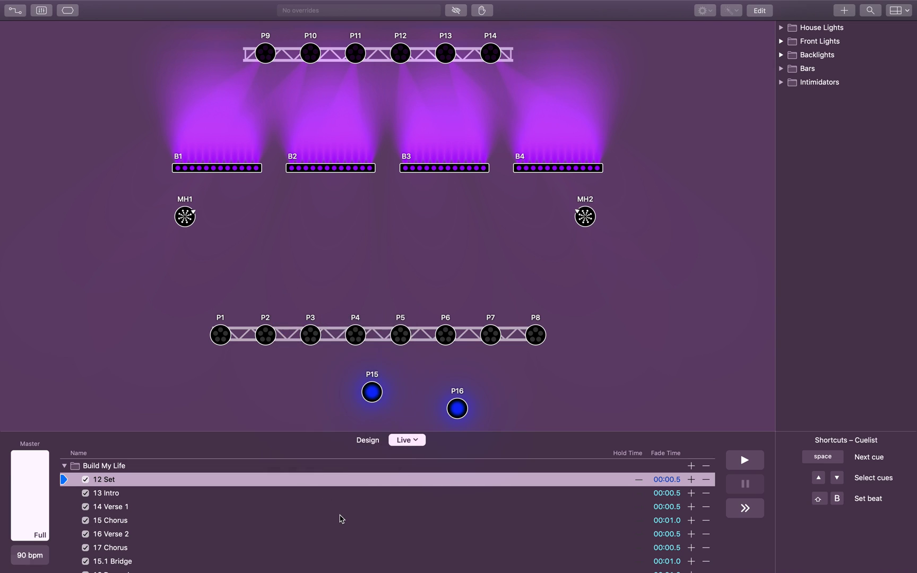
key(space)
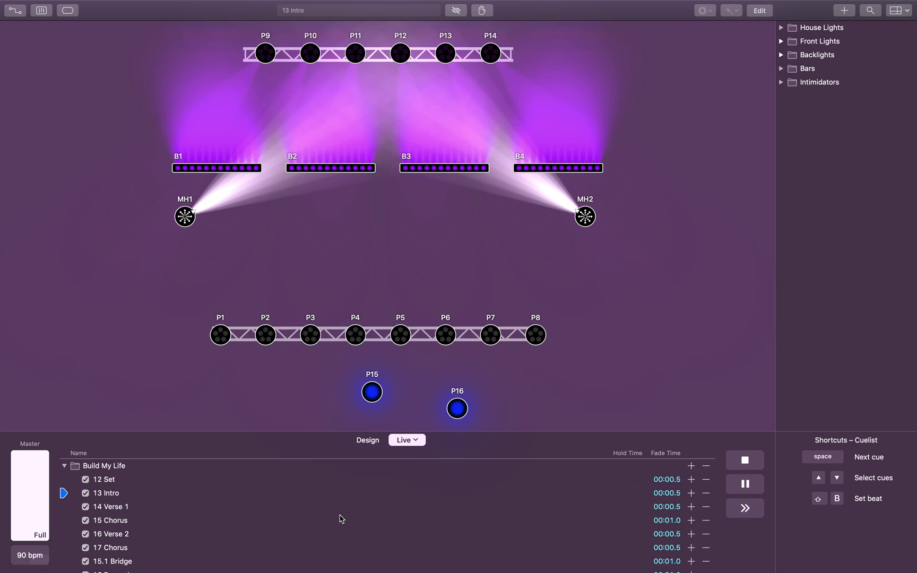
key(space)
key(space)
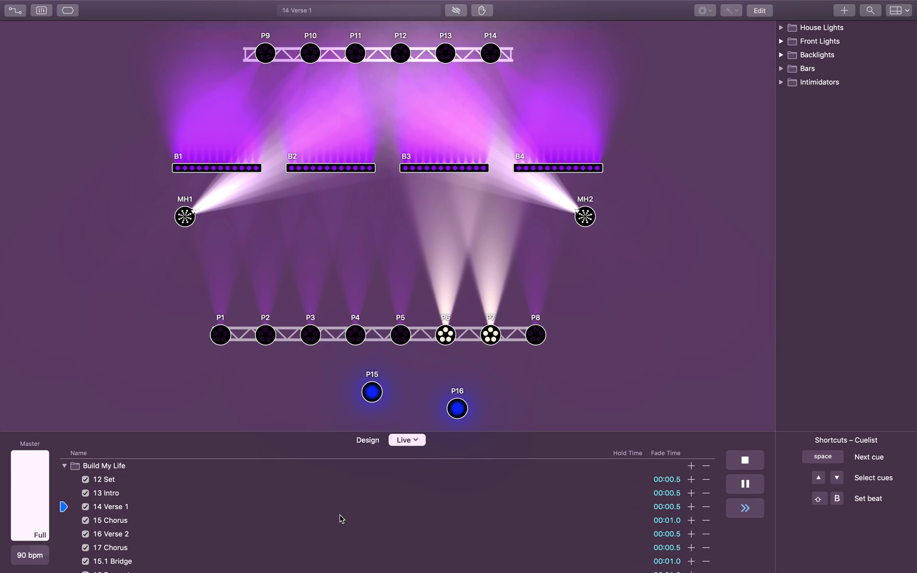
key(space)
key(space)
key(space)
key(space)
key(space)
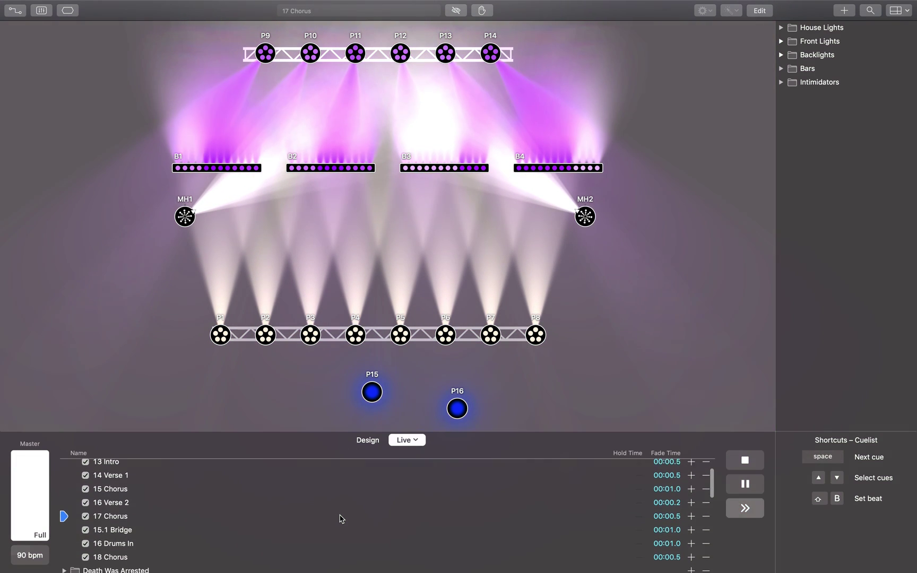
scroll(341, 518, up, 5)
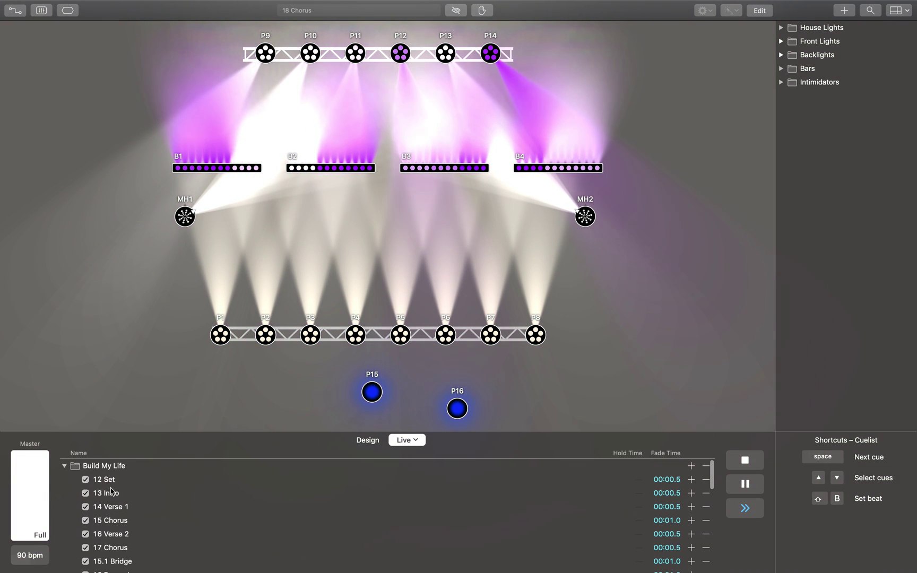
- Select the Build My Life, Lion And The Lamb, King Of All and Glorious Day folders
click(64, 465)
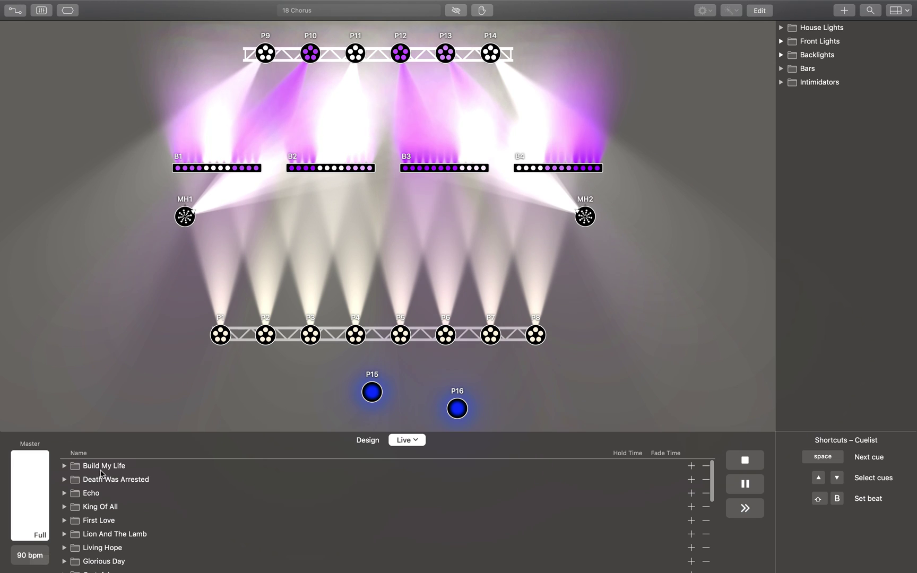
click(101, 471)
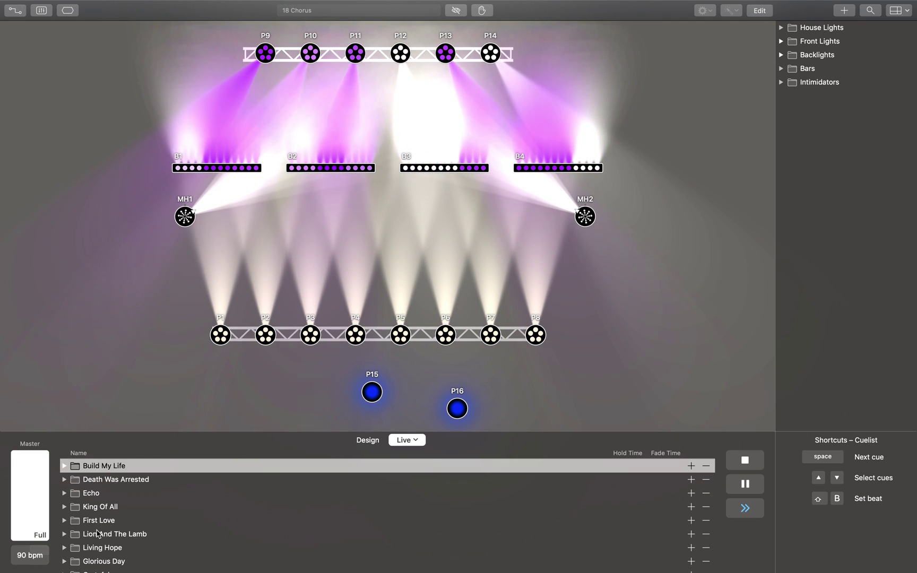
click(97, 534)
click(103, 509)
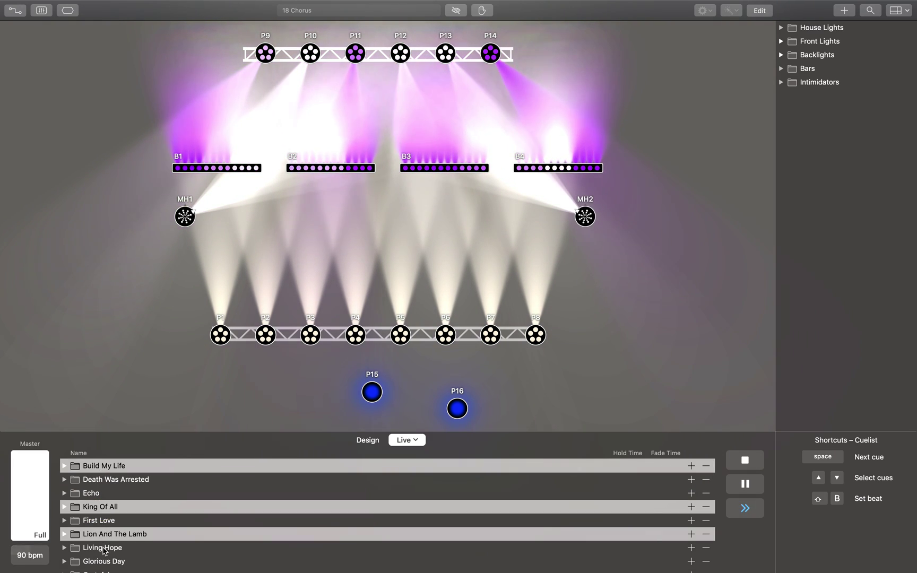
click(101, 560)
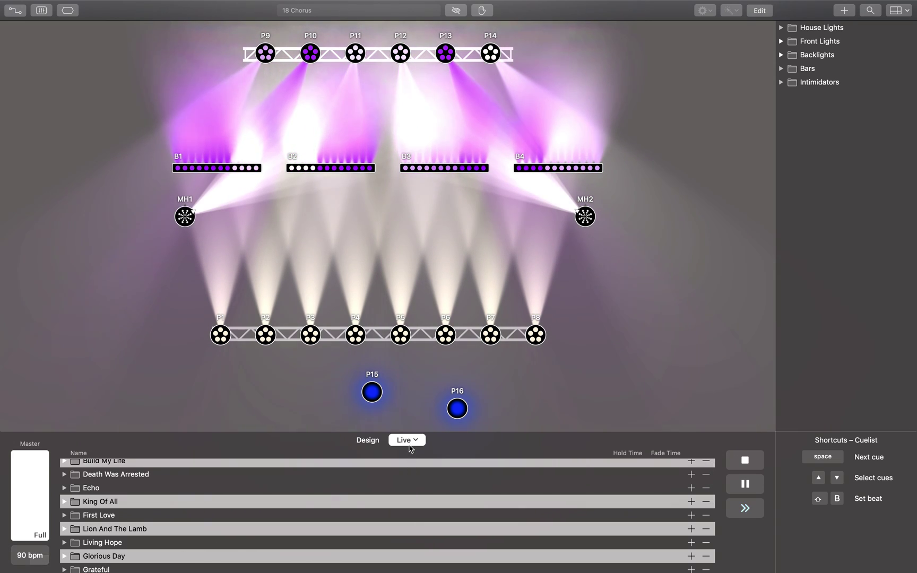
- In Sunday Service, select the Echo, Open The Gates, Unstoppable God and Who Is Like The Lord folders
click(408, 440)
click(430, 462)
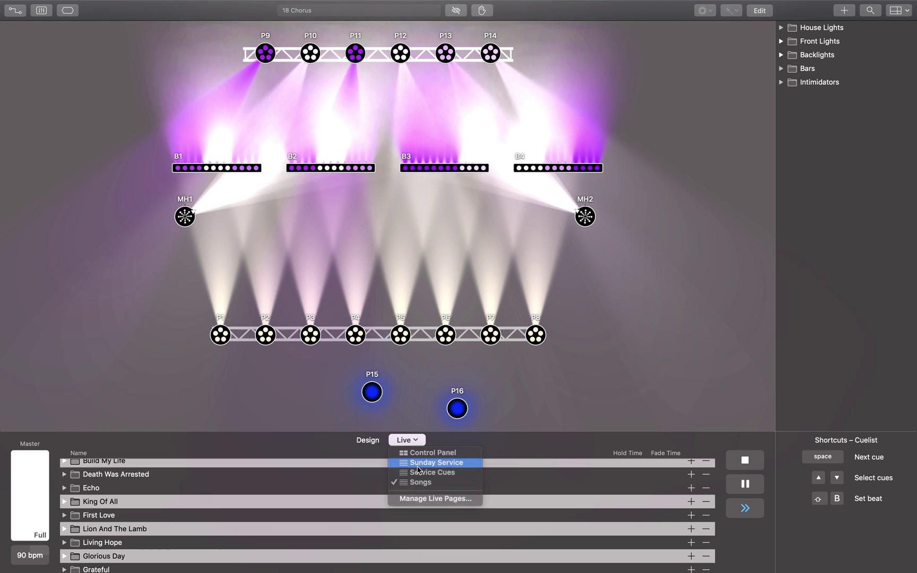
click(100, 494)
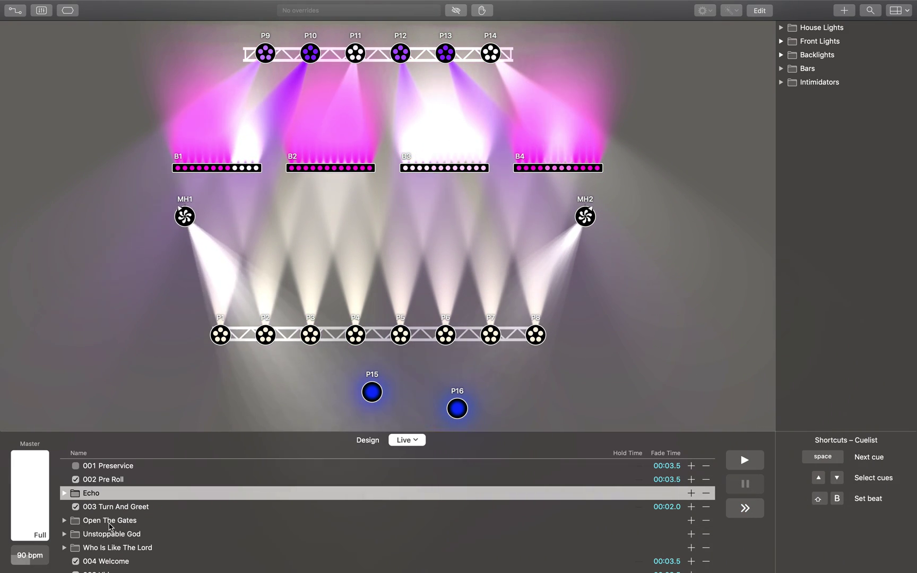
super+click(90, 521)
super+click(98, 535)
super+click(104, 547)
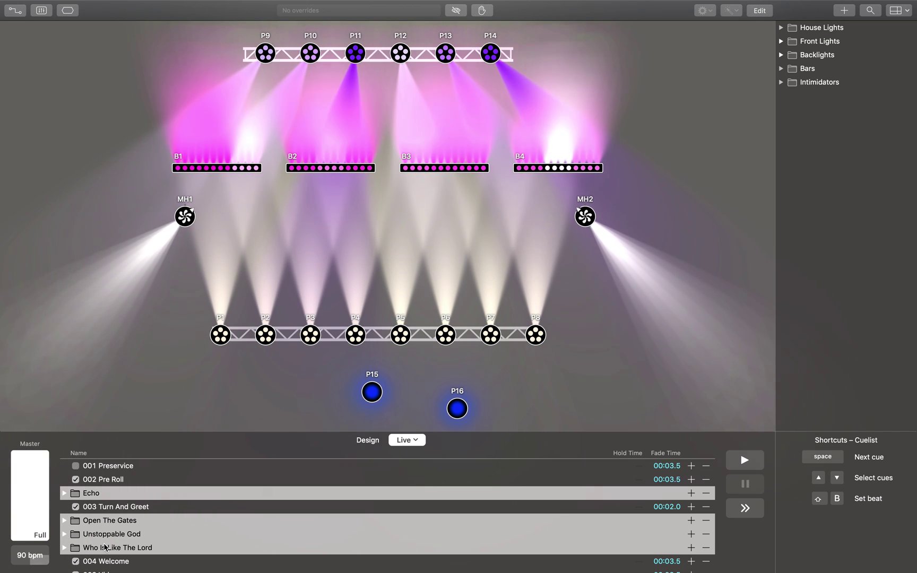
- Delete the four selected song folders
key(BackSpace)
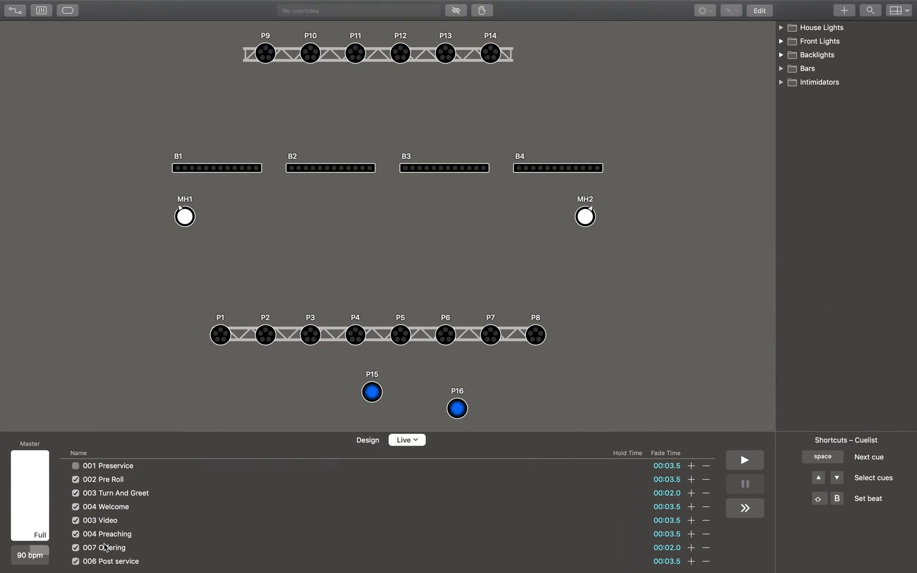
scroll(108, 549, down, 5)
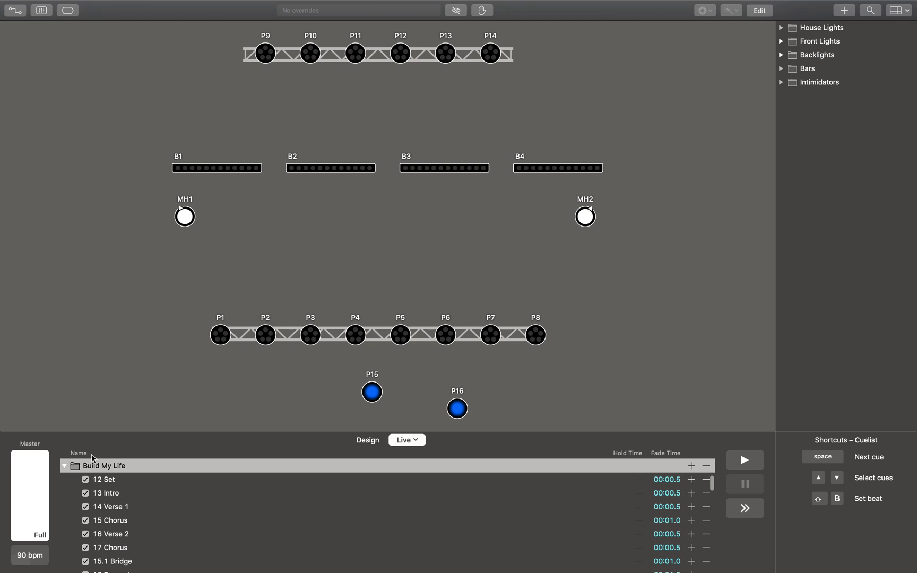
scroll(85, 494, up, 3)
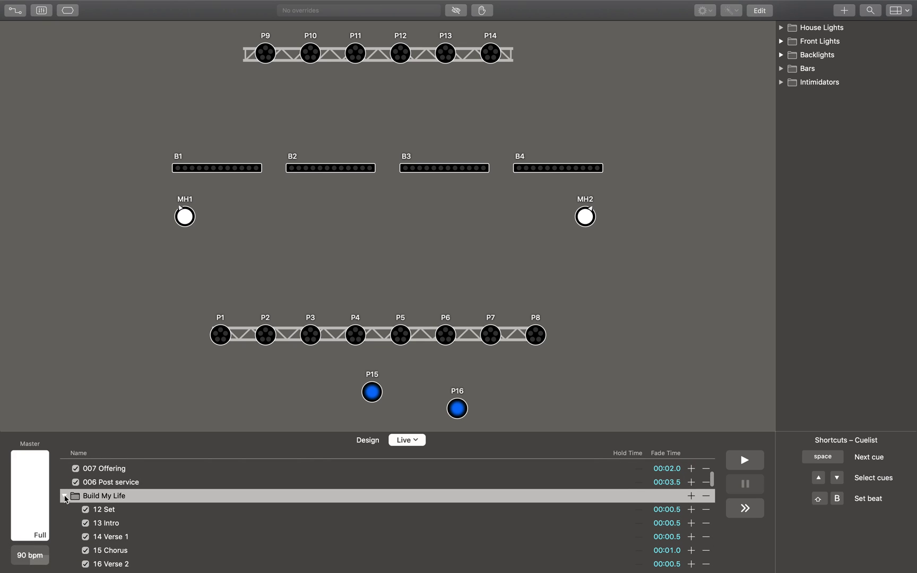
- Collapse the Build My Life, King Of All, Lion And The Lamb and Glorious Day folders
click(65, 496)
click(65, 509)
click(65, 524)
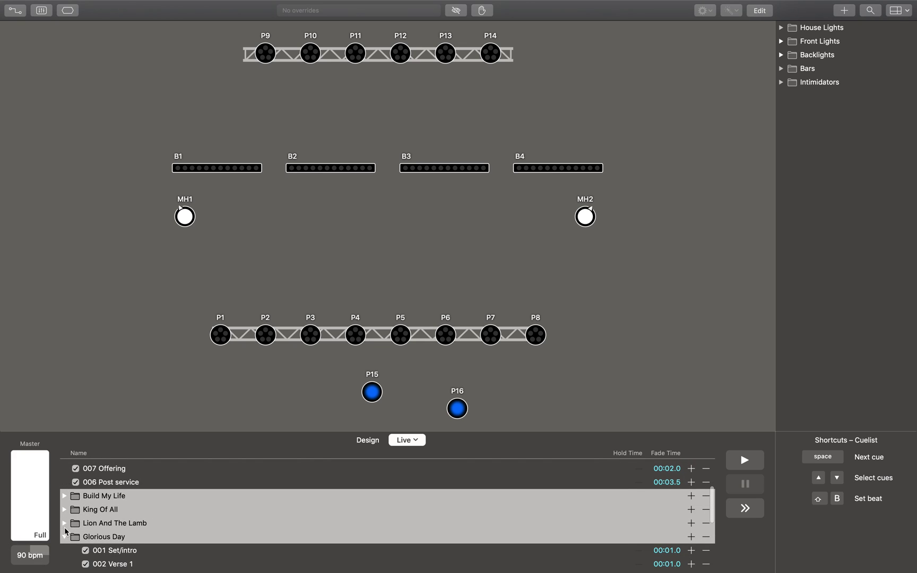
click(64, 537)
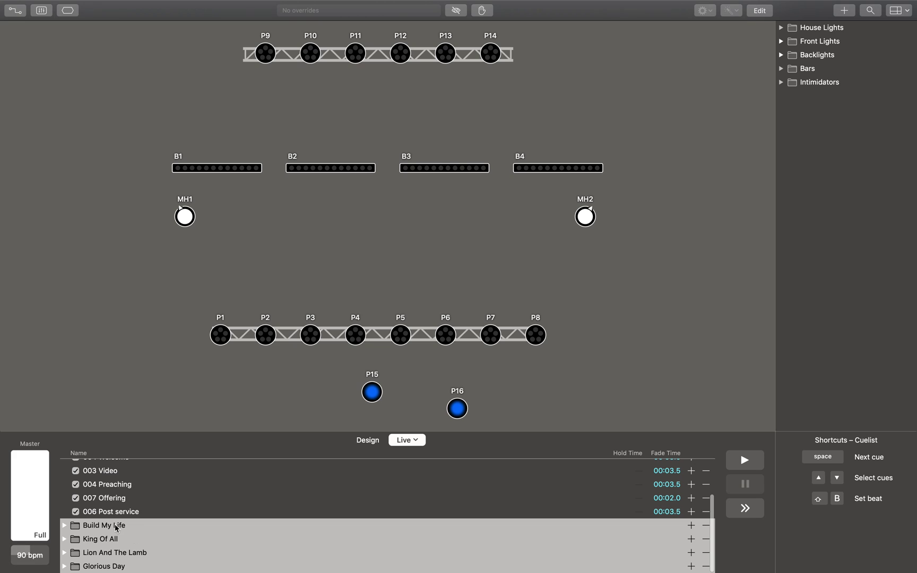
- Move the Lion And The Lamb folder to just after Pre Roll
click(172, 516)
click(123, 555)
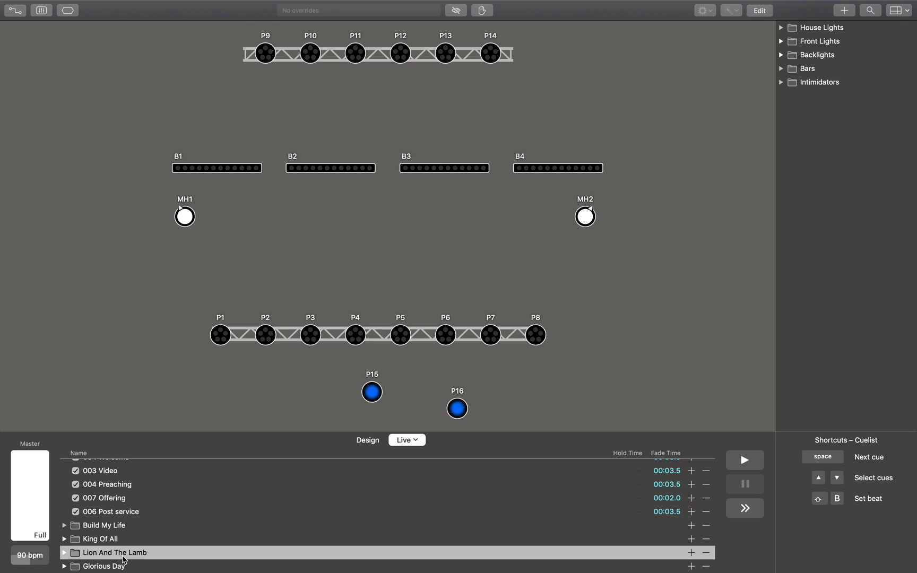
drag(123, 558, 158, 486)
- Place Glorious Day, King Of All and Build My Life in order after 003 Turn And Greet
click(177, 540)
scroll(228, 556, down, 5)
scroll(159, 550, up, 1)
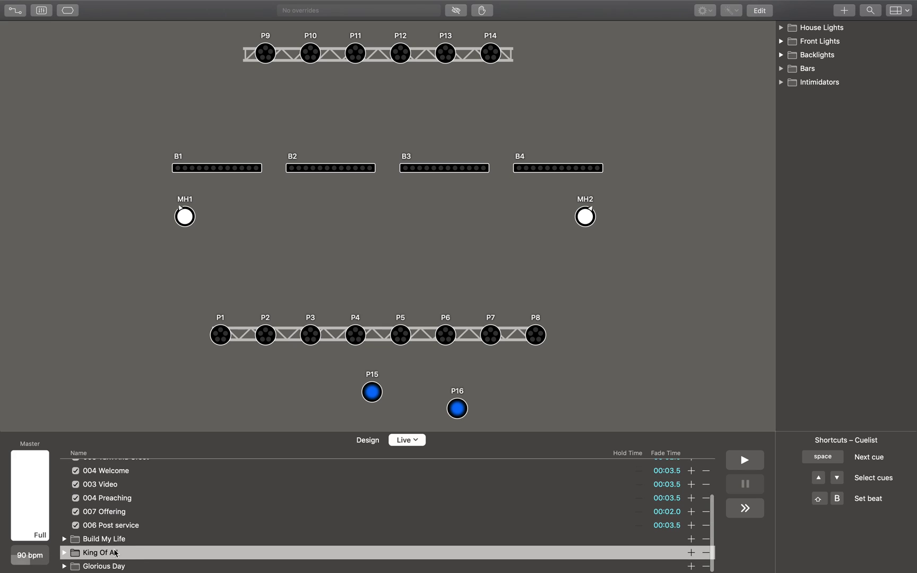
drag(118, 565, 139, 491)
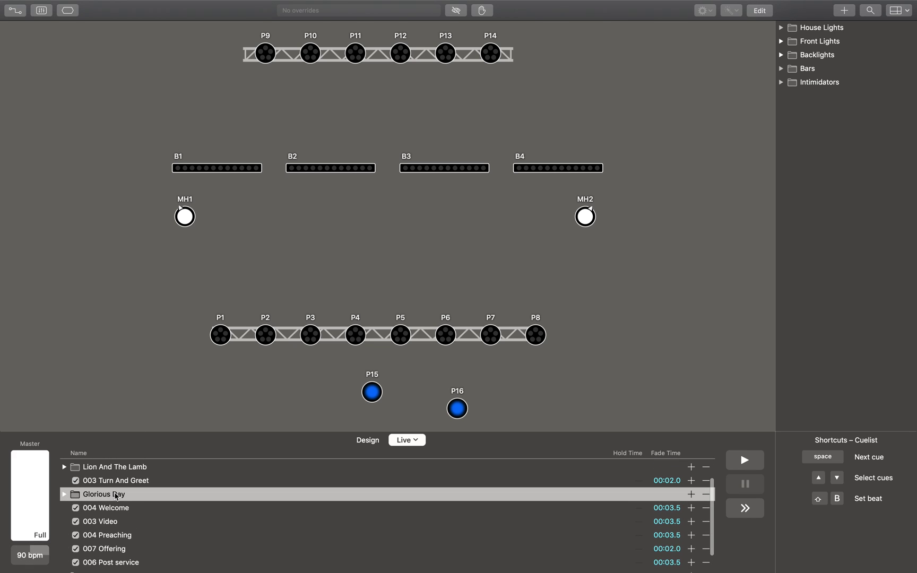
scroll(137, 540, down, 2)
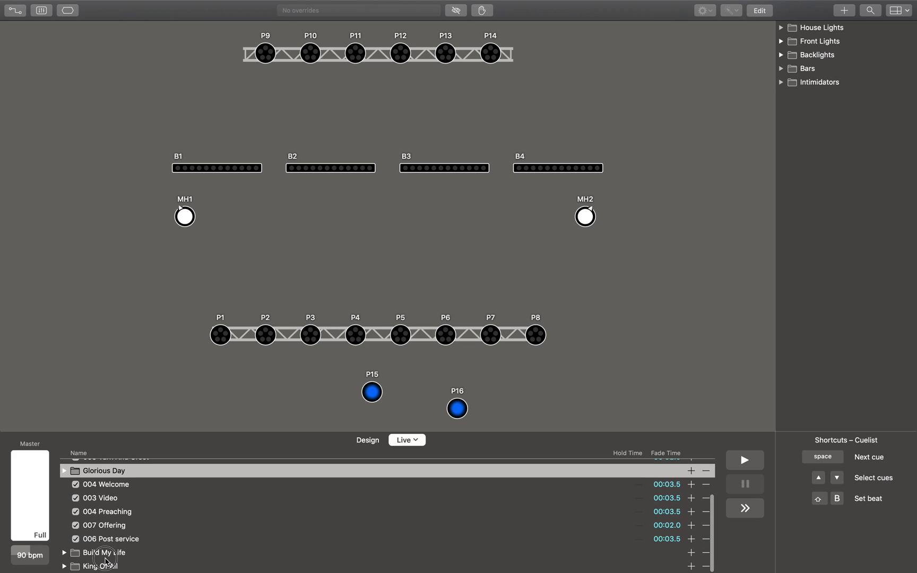
scroll(108, 524, up, 1)
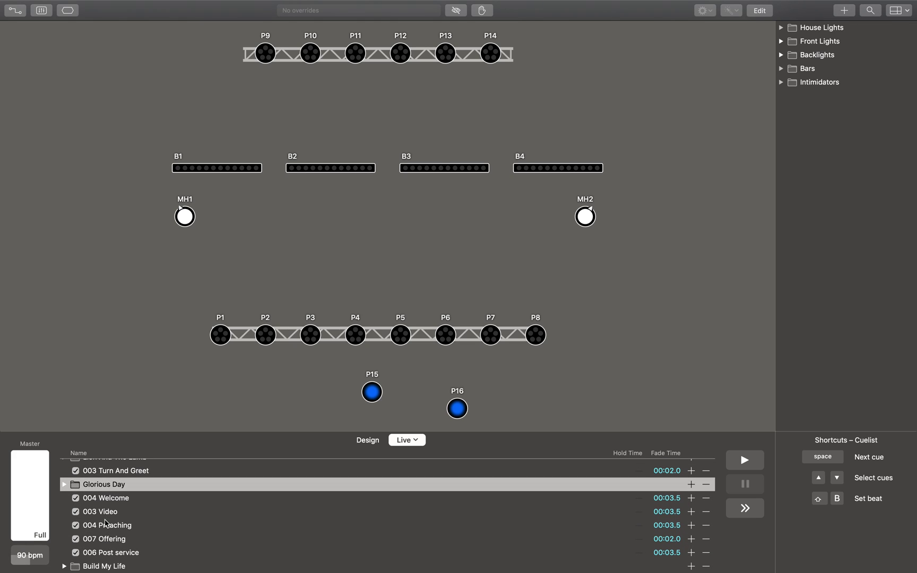
scroll(87, 570, down, 1)
click(87, 569)
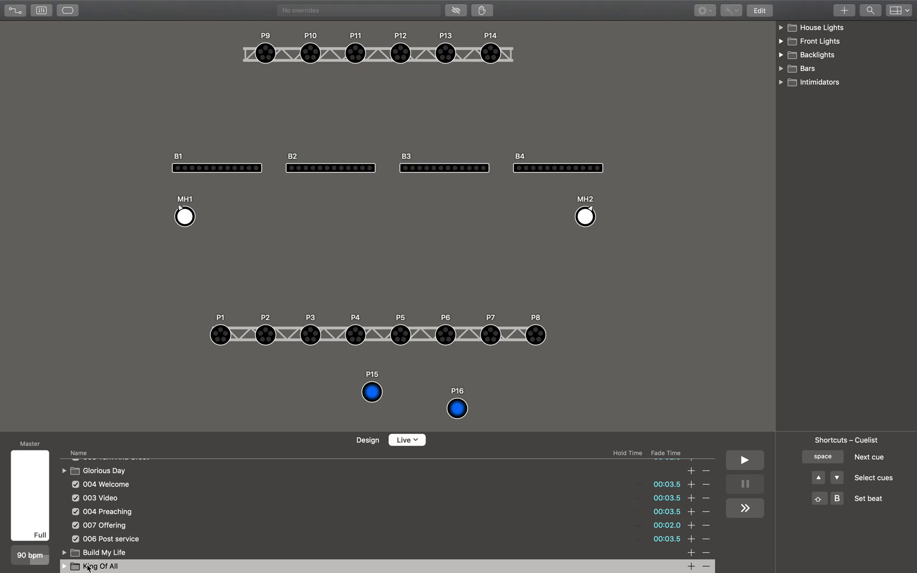
drag(88, 567, 68, 478)
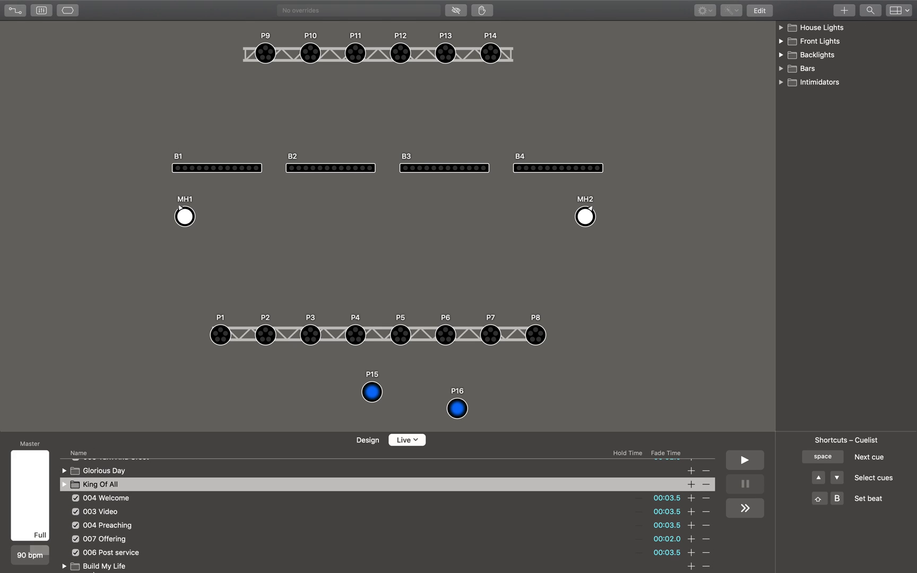
drag(84, 569, 69, 496)
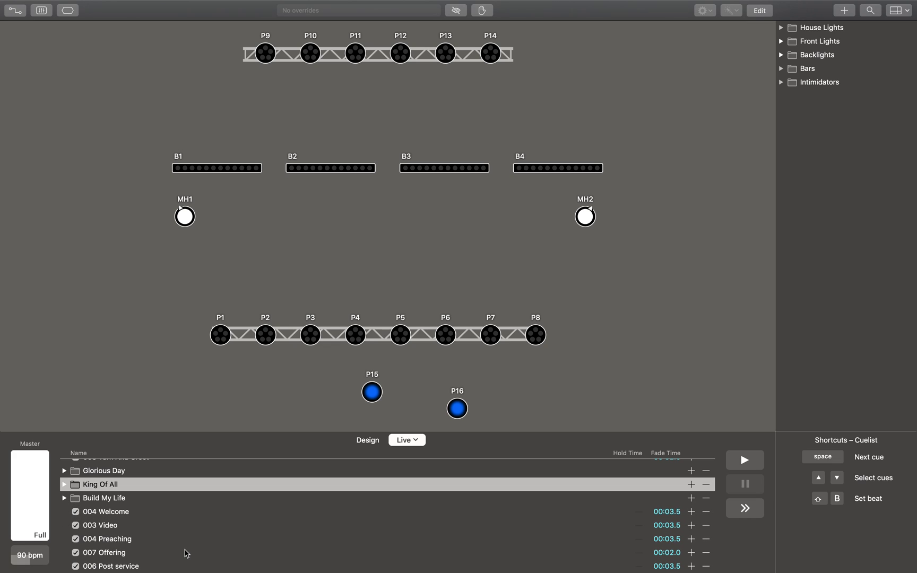
scroll(186, 553, up, 3)
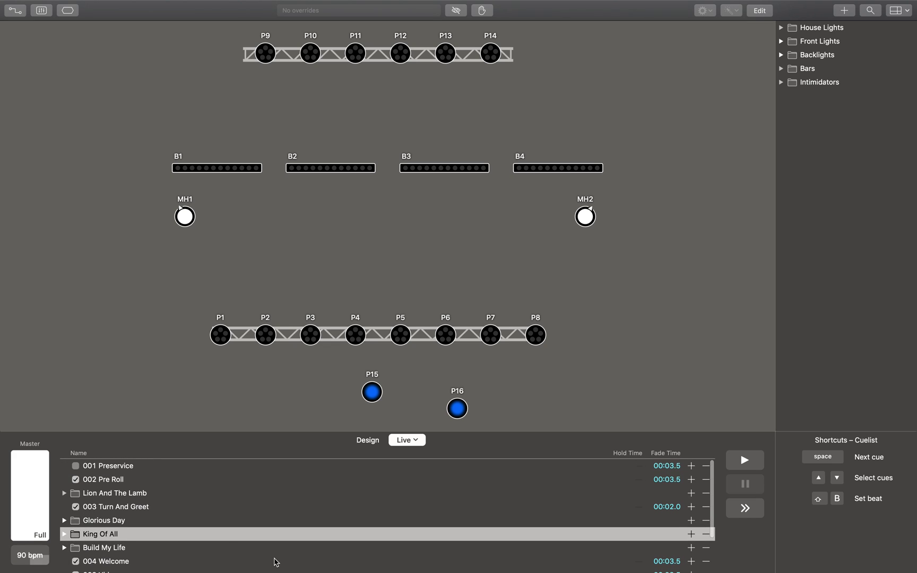
- Start the show at cue 001 Preservice and dismiss its contents popover
click(143, 481)
double_click(137, 467)
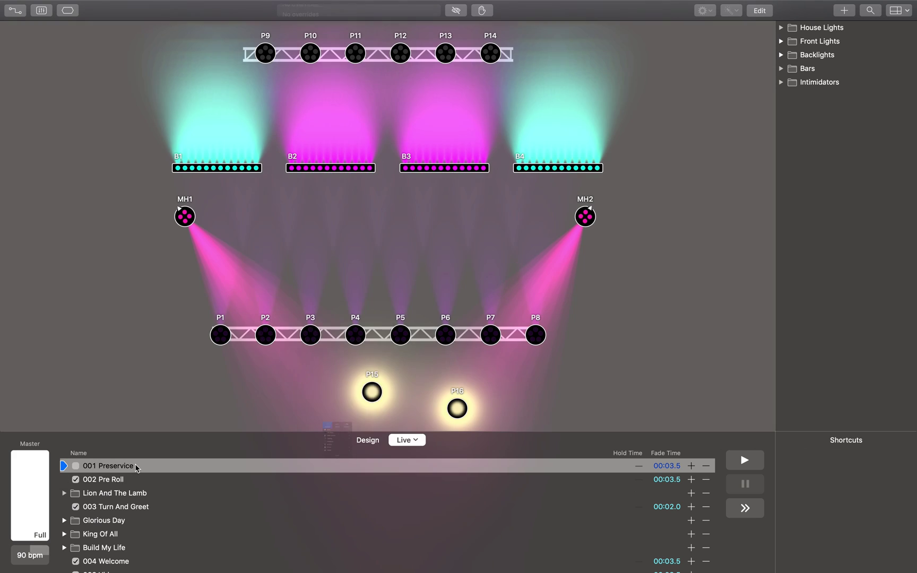
click(327, 441)
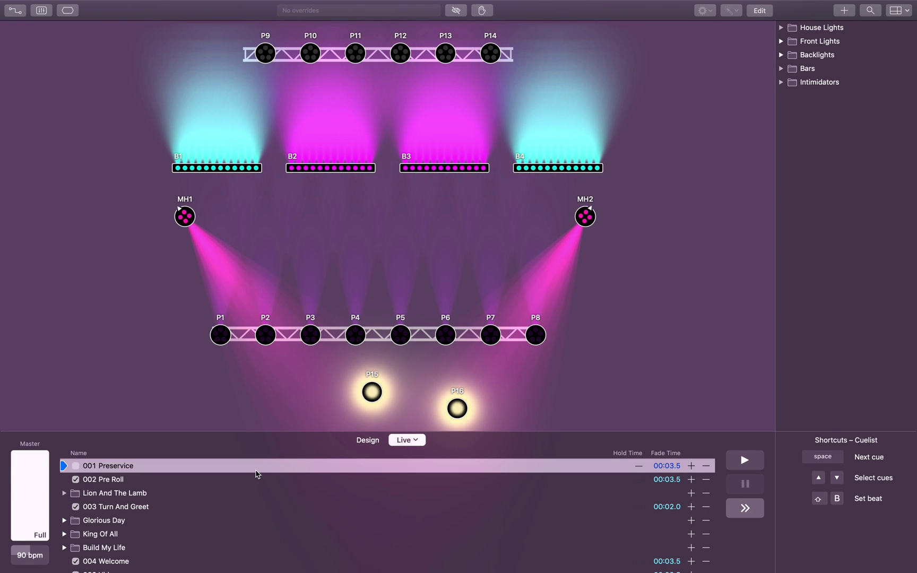
- Advance through Pre Roll into Lion And The Lamb's cues, then collapse that folder
key(space)
key(space)
key(space)
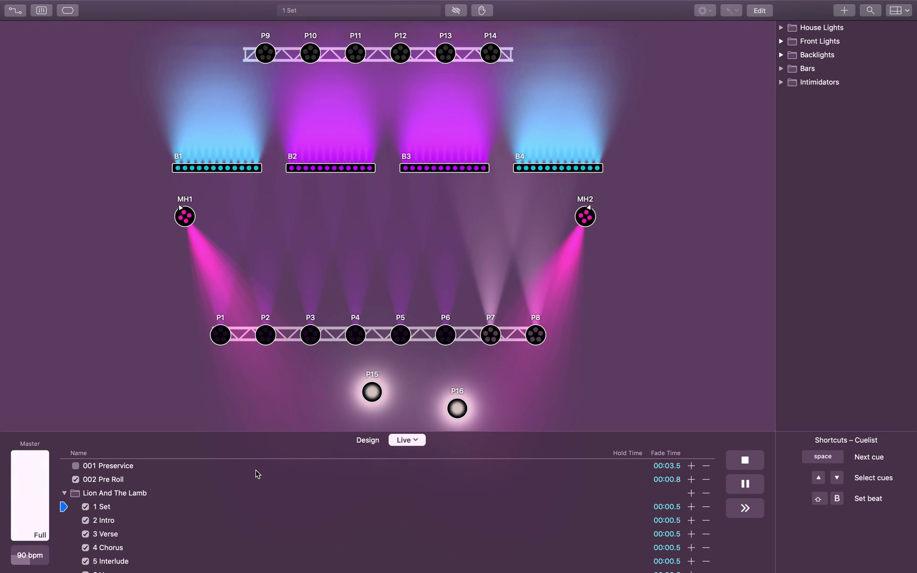
key(space)
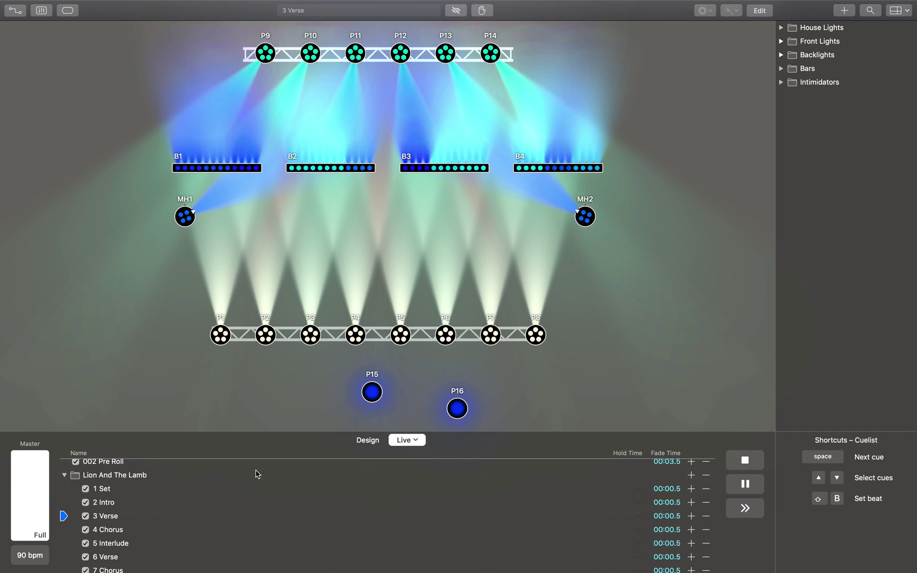
key(space)
key(space)
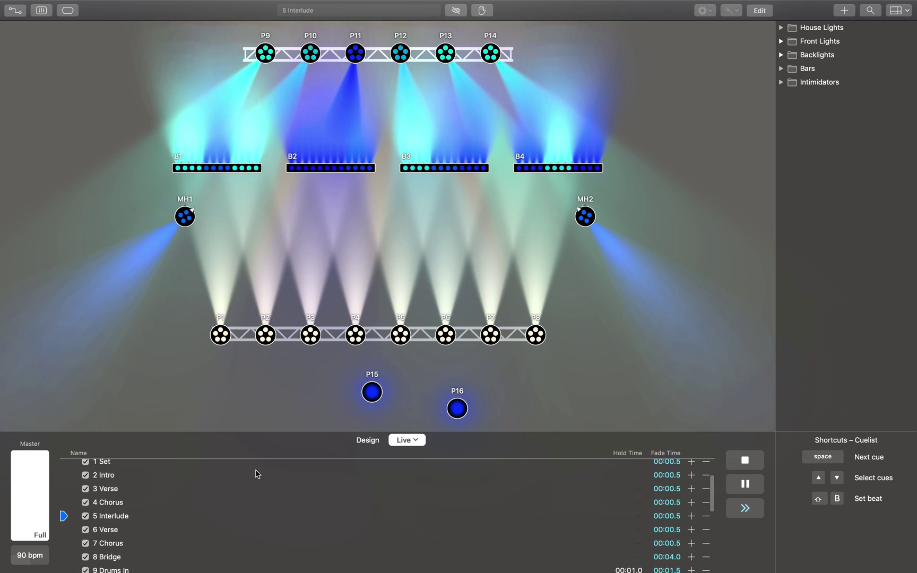
key(space)
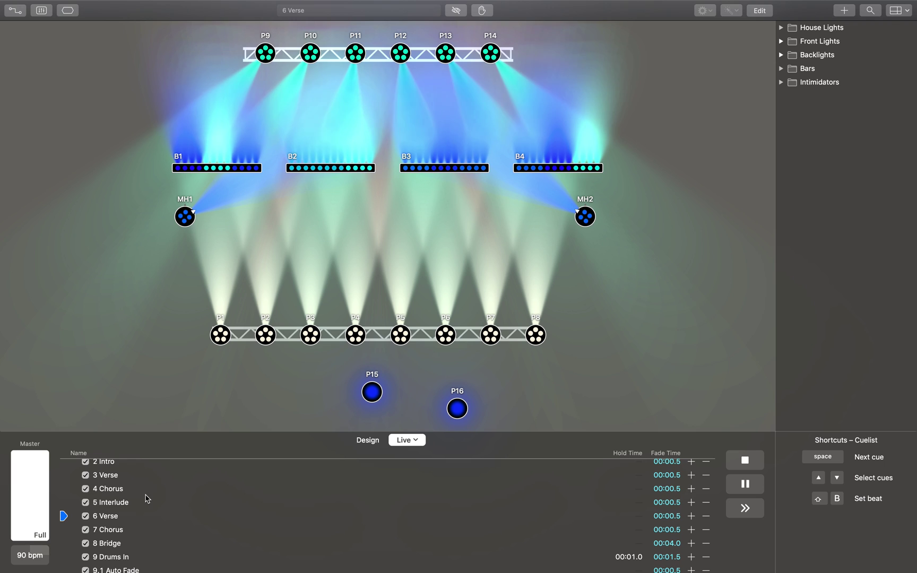
scroll(147, 499, up, 4)
click(64, 493)
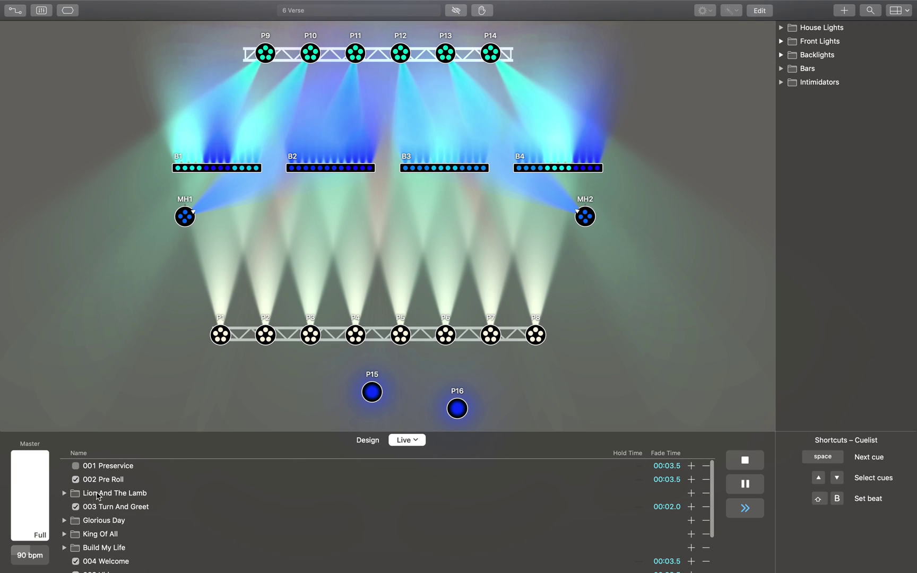
- Return from the Songs page to Sunday Service and add 101 New Cue from the list's context menu
click(423, 442)
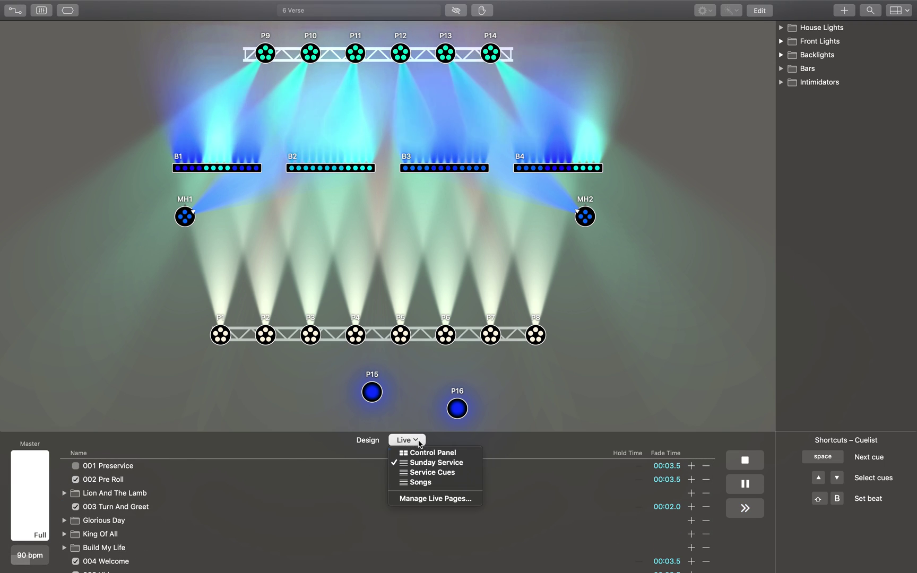
click(419, 483)
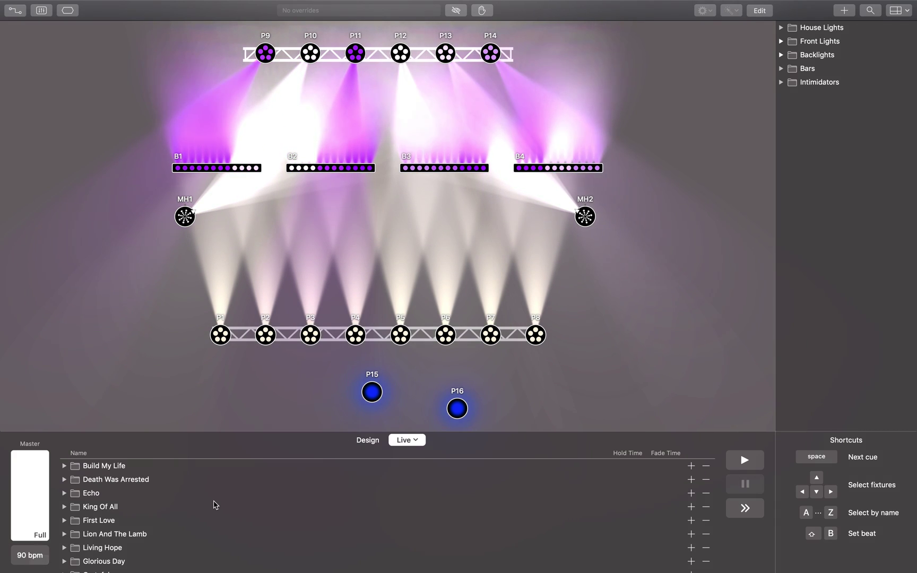
click(419, 440)
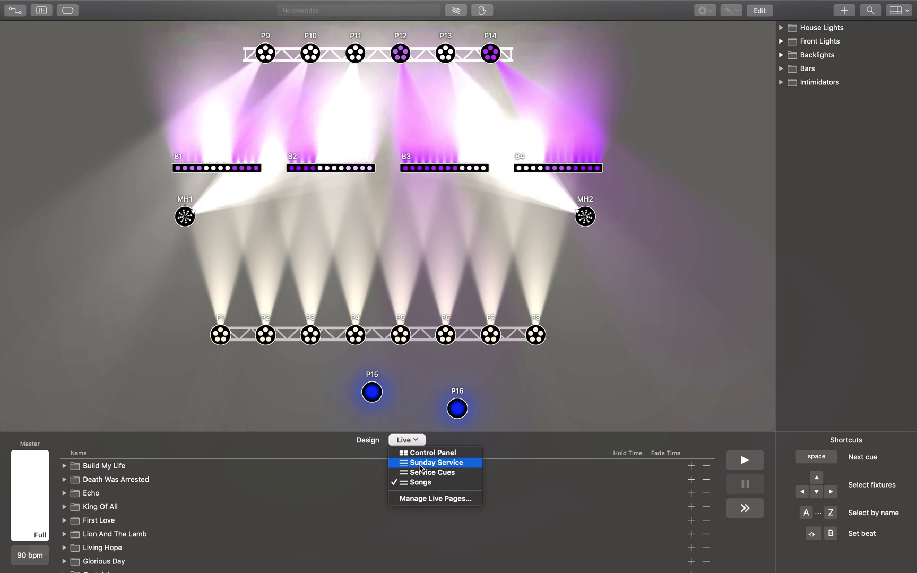
click(419, 462)
right_click(233, 561)
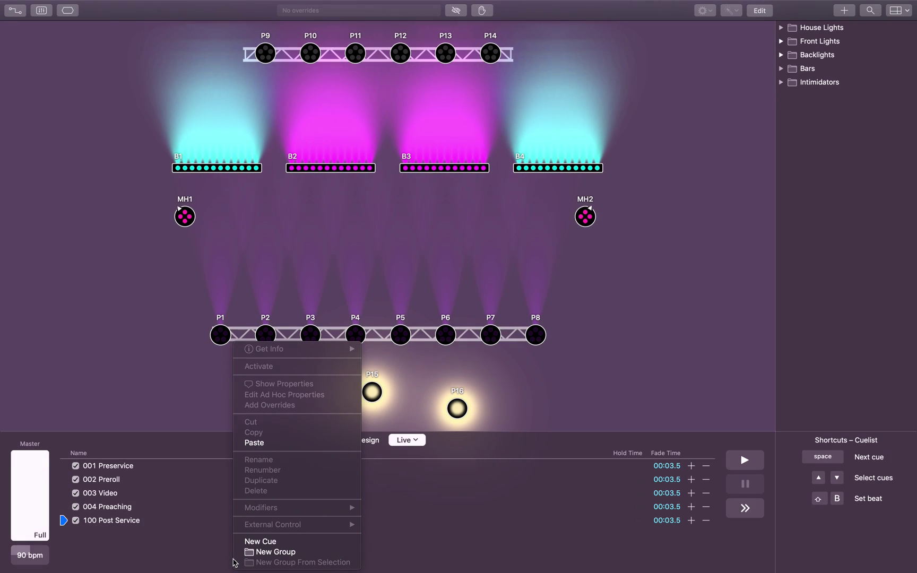
click(259, 541)
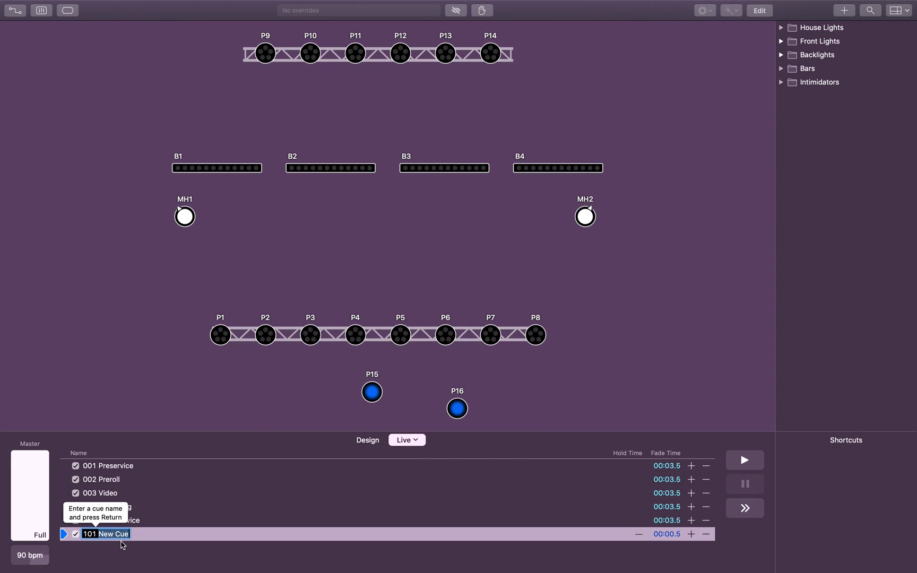
click(835, 184)
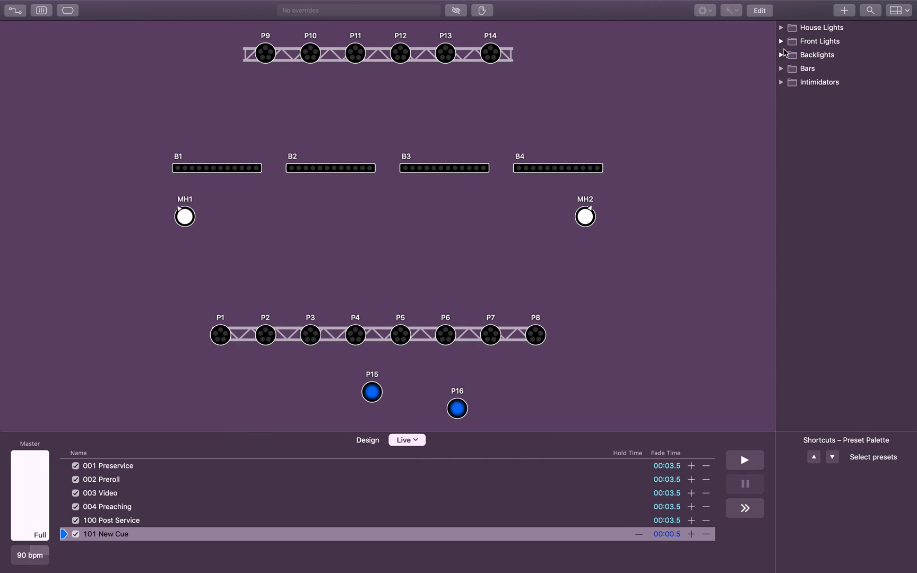
click(780, 55)
click(828, 96)
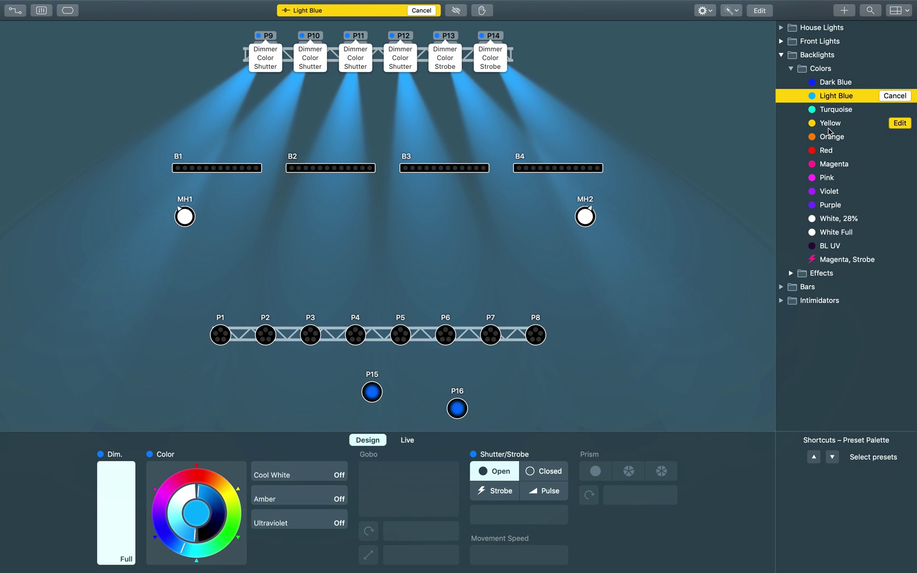
click(424, 10)
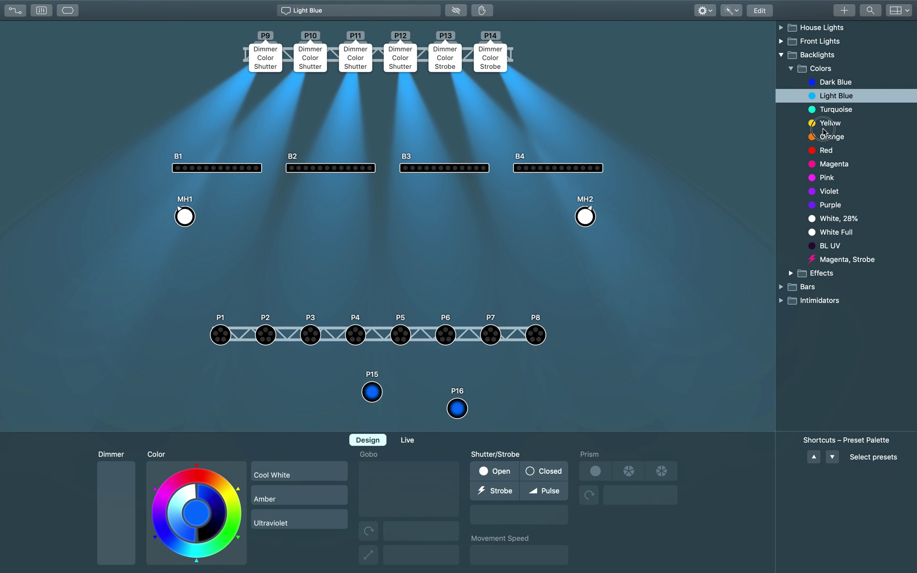
click(830, 123)
click(826, 178)
click(831, 136)
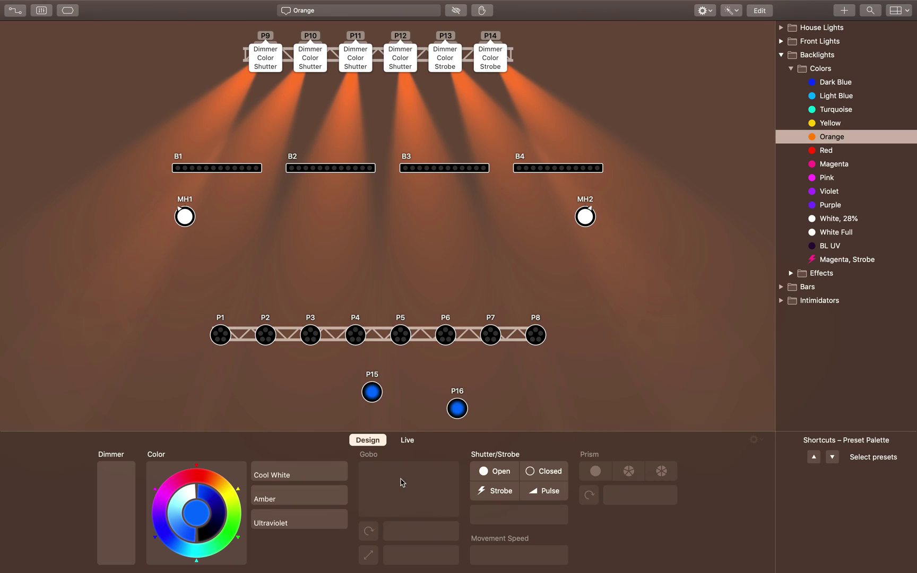
click(407, 441)
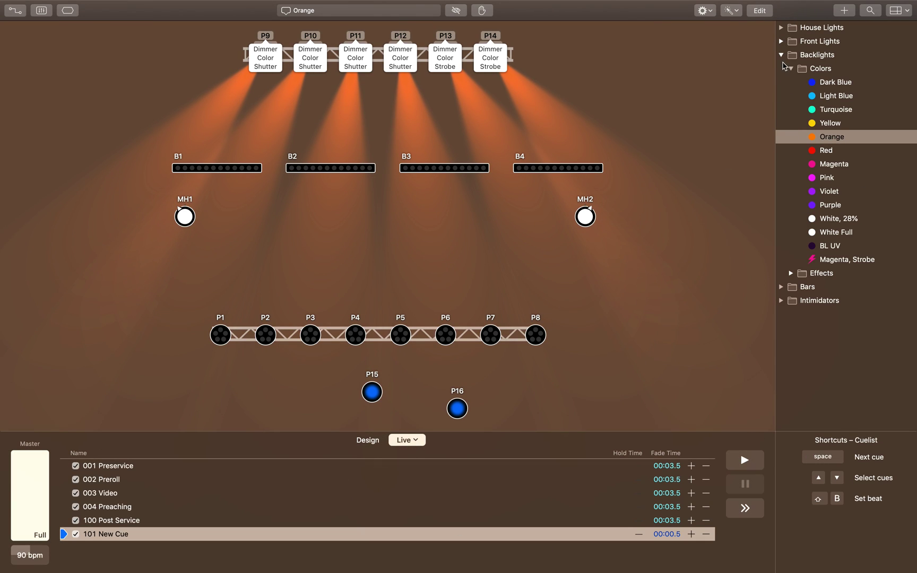
click(781, 55)
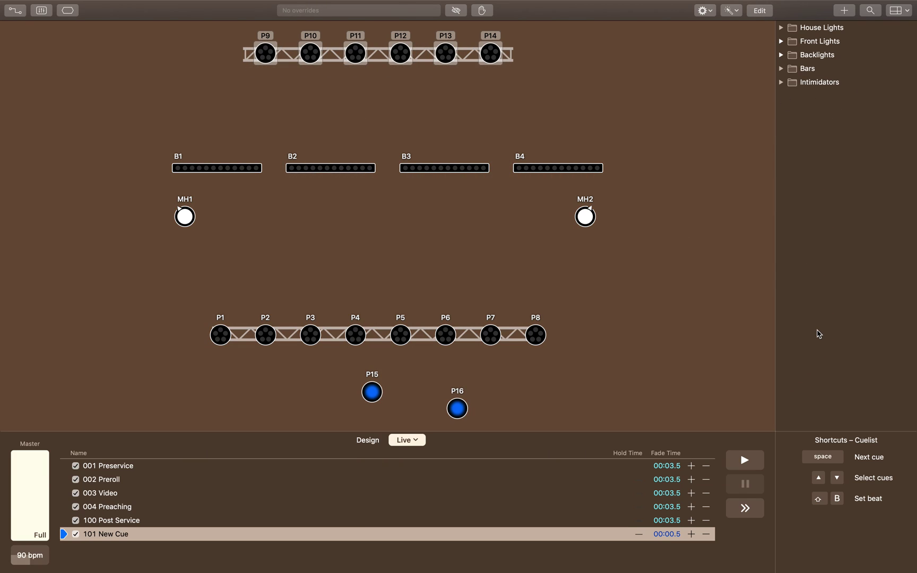
- Drag House Lights 50%, Backlights Light Blue, Front Lights Full Stage and Bar Colors Main Colors onto 101 New Cue
click(781, 28)
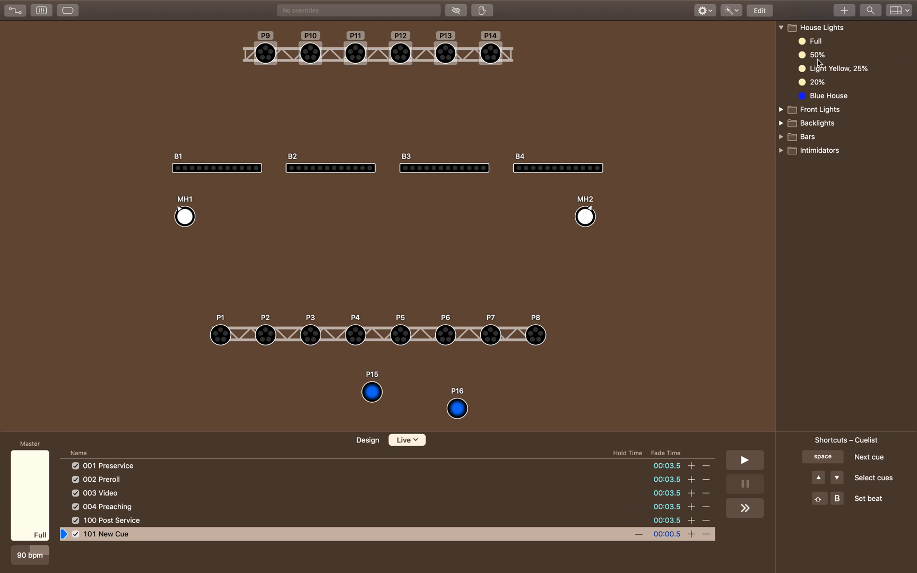
drag(819, 57, 304, 536)
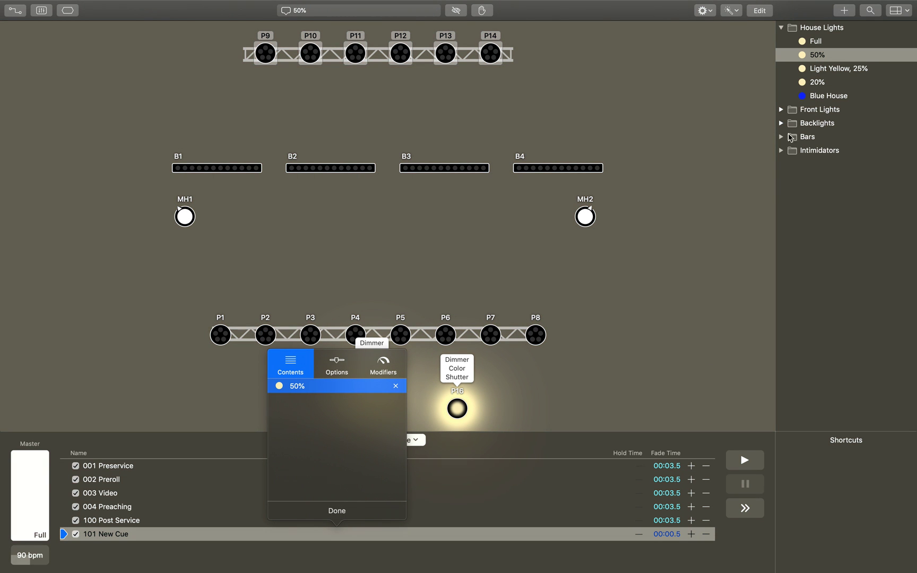
click(781, 124)
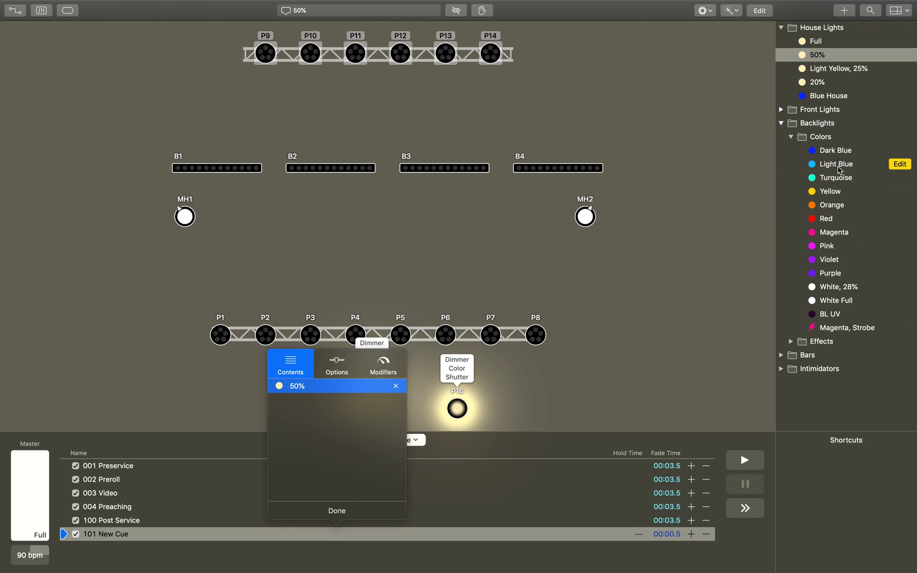
drag(837, 165, 313, 496)
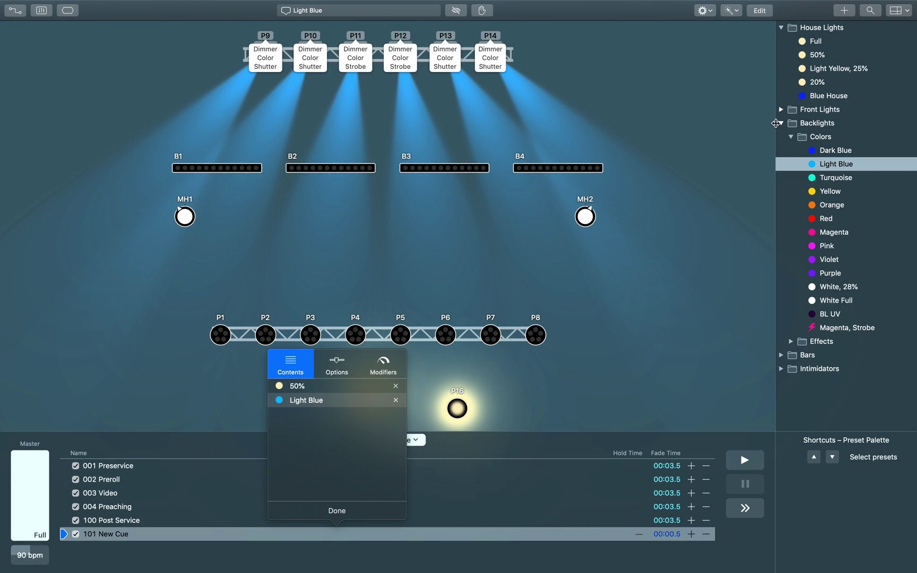
click(780, 123)
click(781, 109)
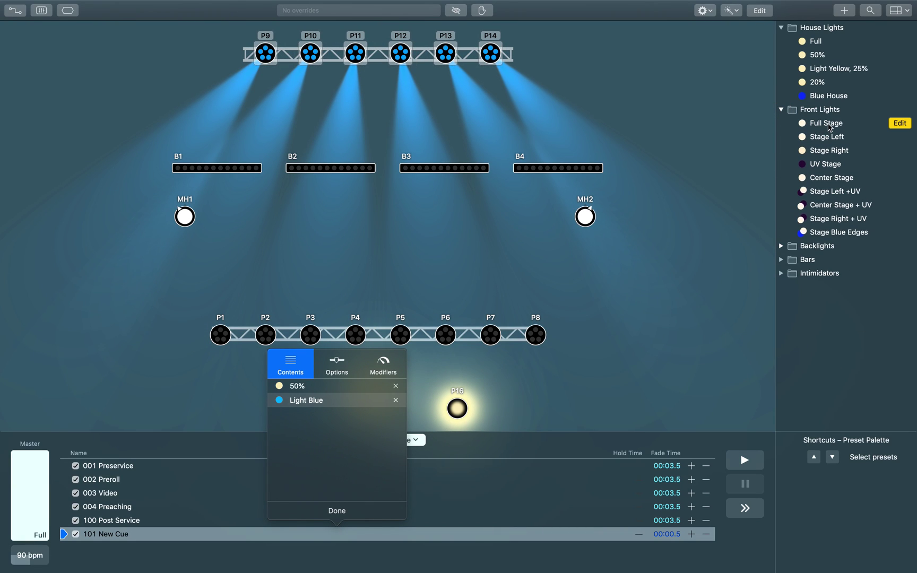
drag(829, 128, 321, 399)
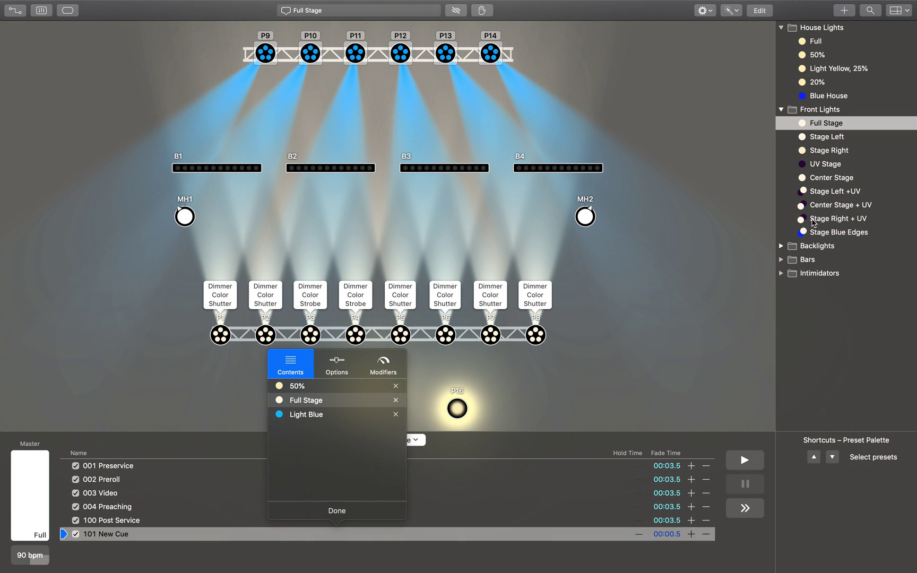
click(780, 109)
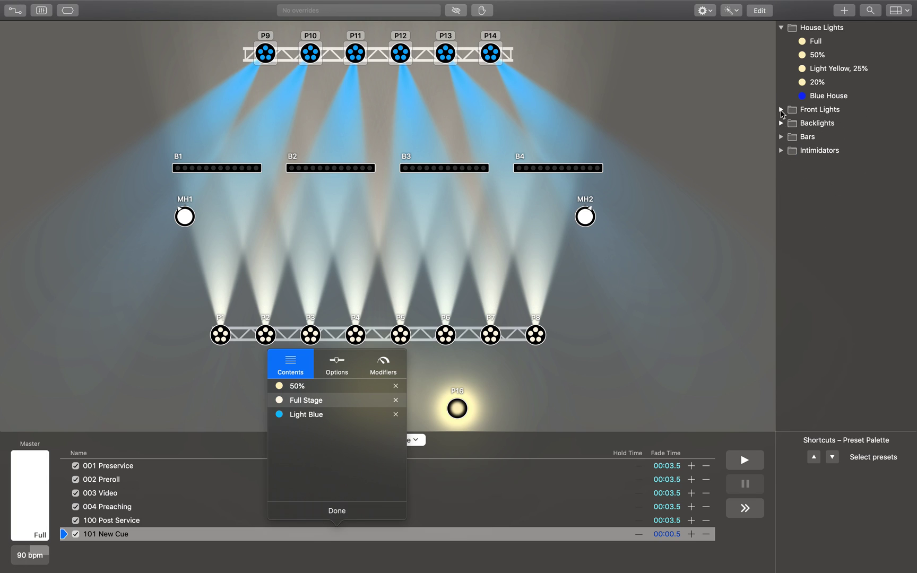
click(781, 137)
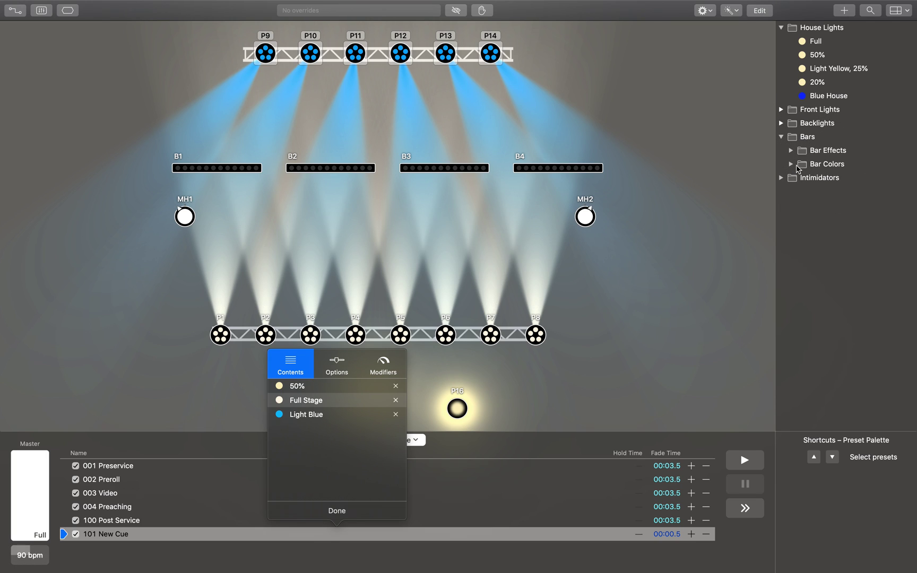
click(790, 164)
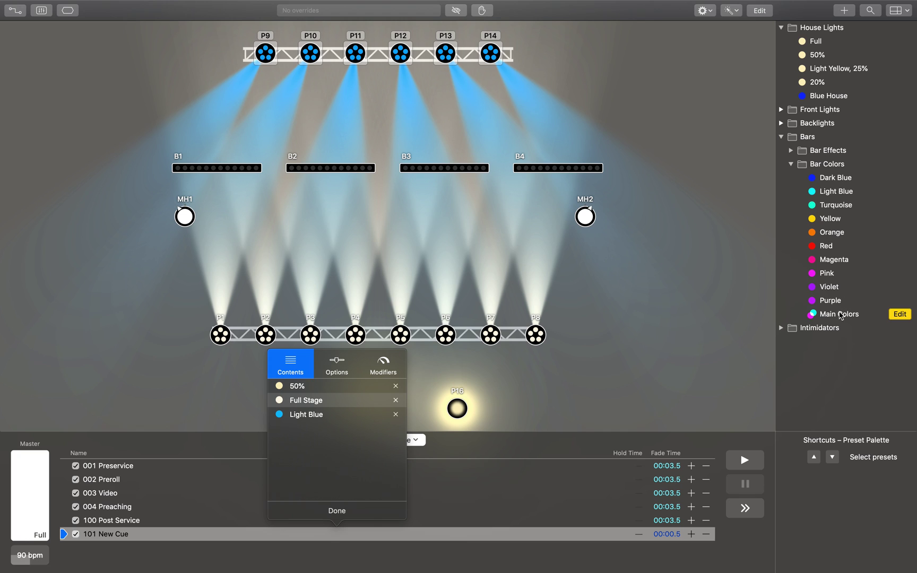
drag(841, 314, 309, 453)
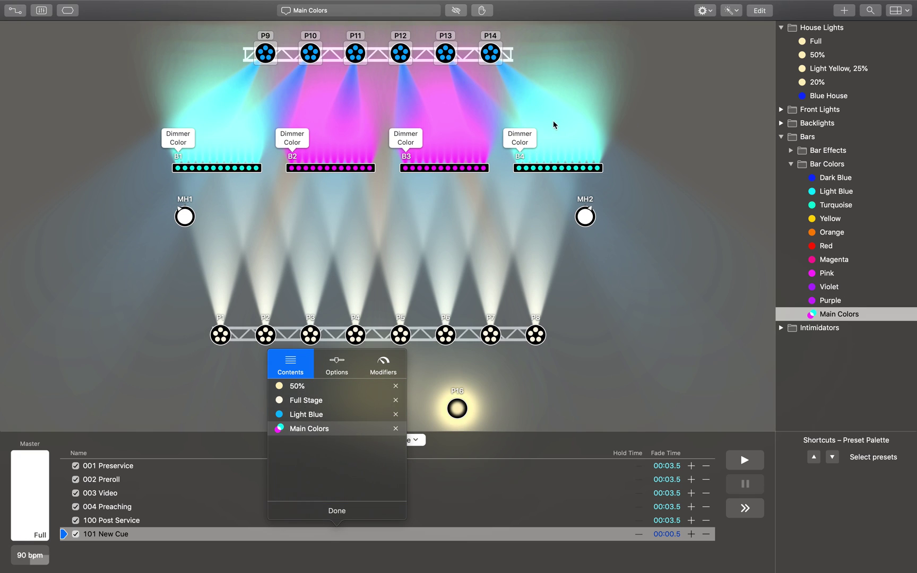
- Add the 100% moving-head dimmer and the 4 Dots gobo to 101 New Cue
mouse_move(854, 320)
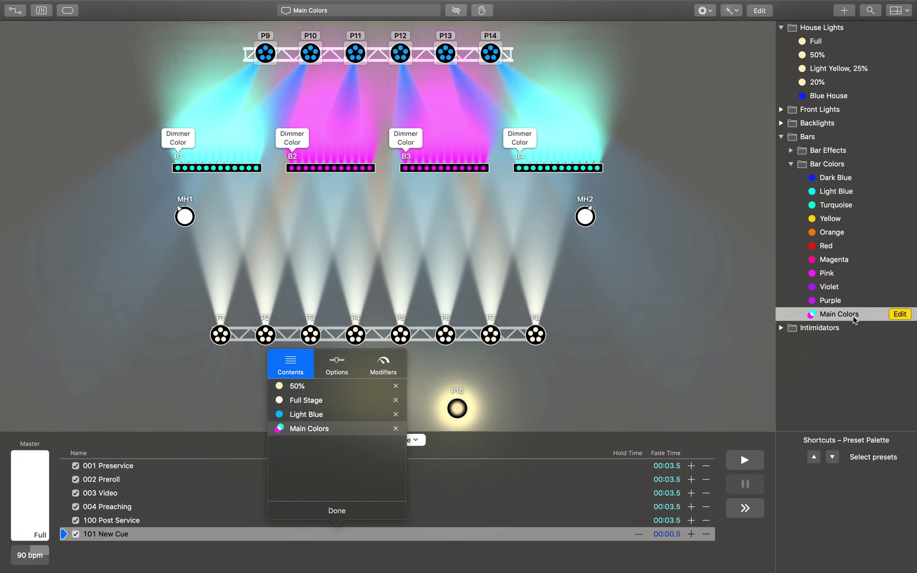
click(791, 164)
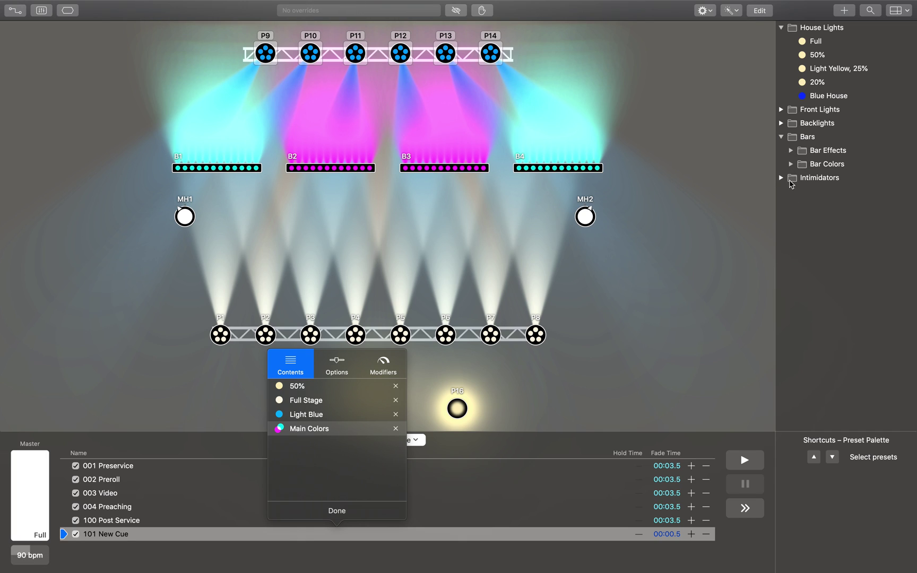
click(781, 178)
click(790, 192)
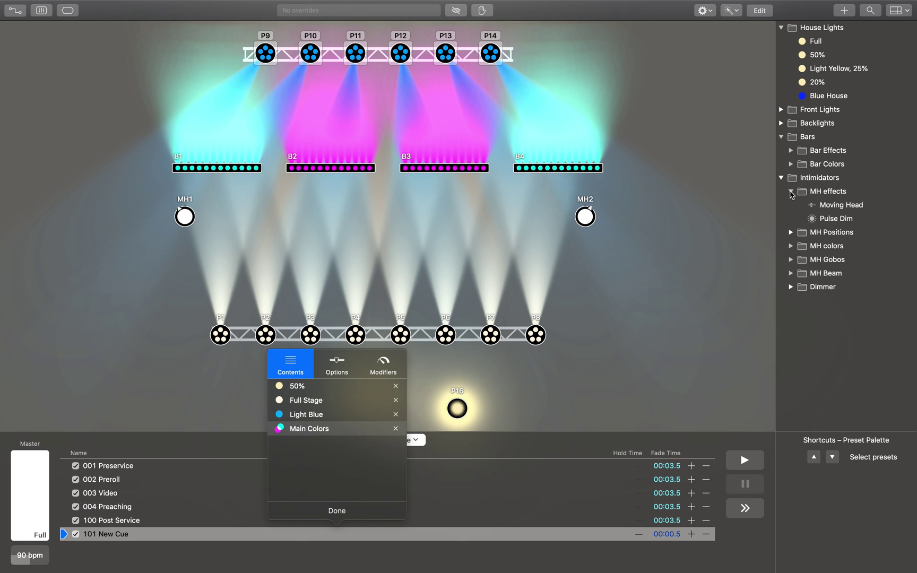
drag(812, 301, 393, 456)
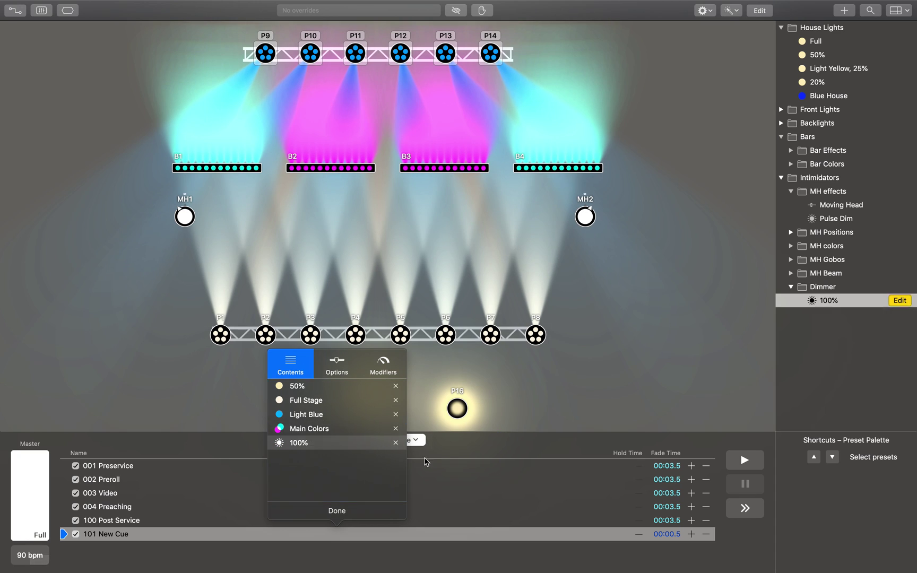
click(791, 261)
click(870, 273)
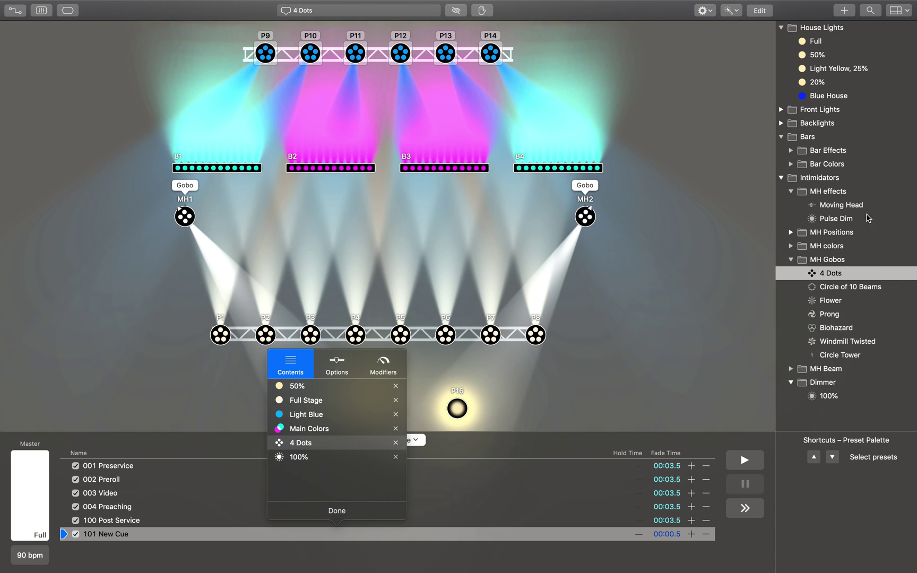
- Add the Red moving-head colour, try then remove Panels, and add the Moving Head effect
click(791, 247)
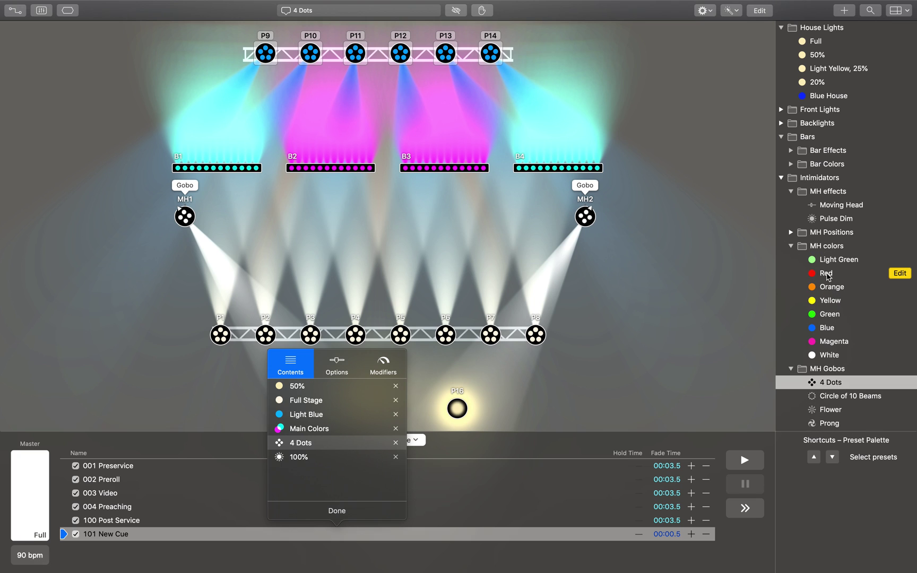
click(838, 273)
click(791, 232)
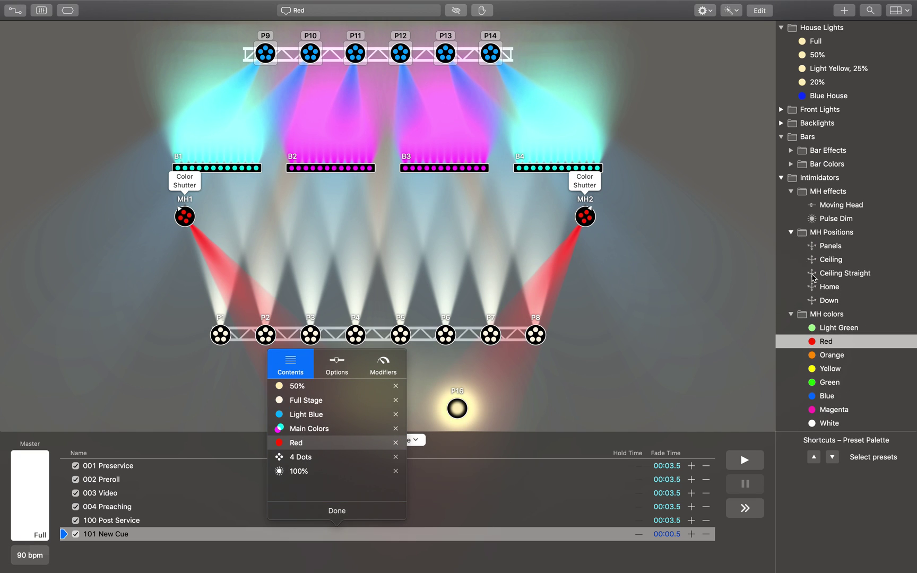
click(830, 247)
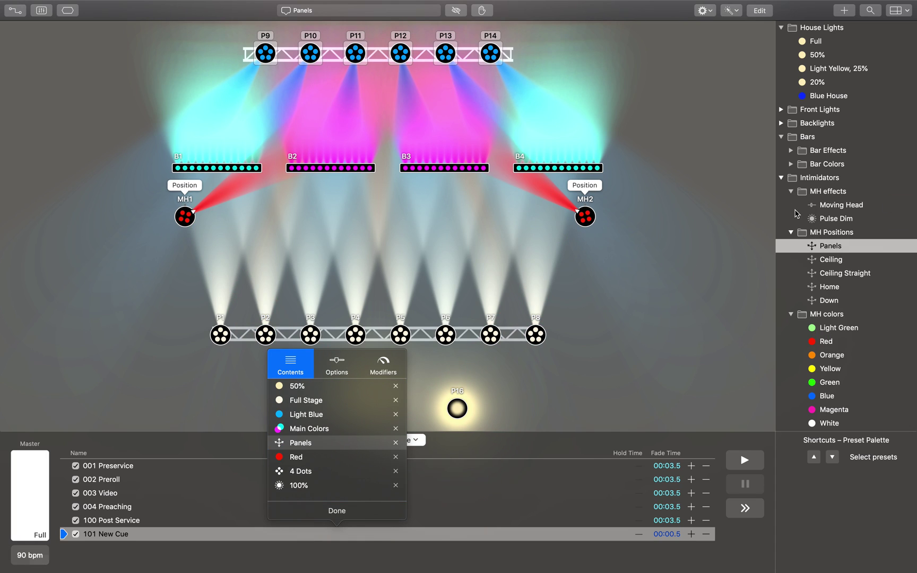
click(395, 442)
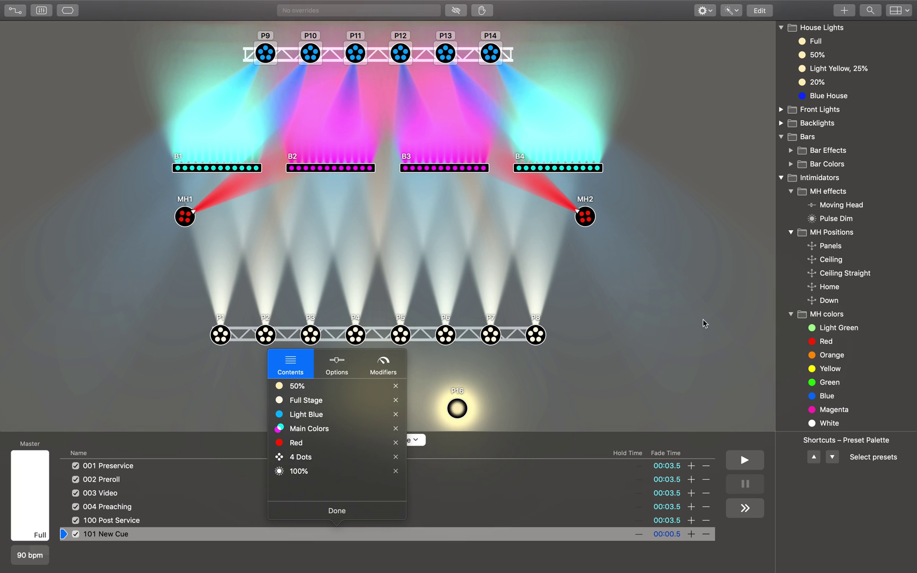
drag(830, 206, 336, 498)
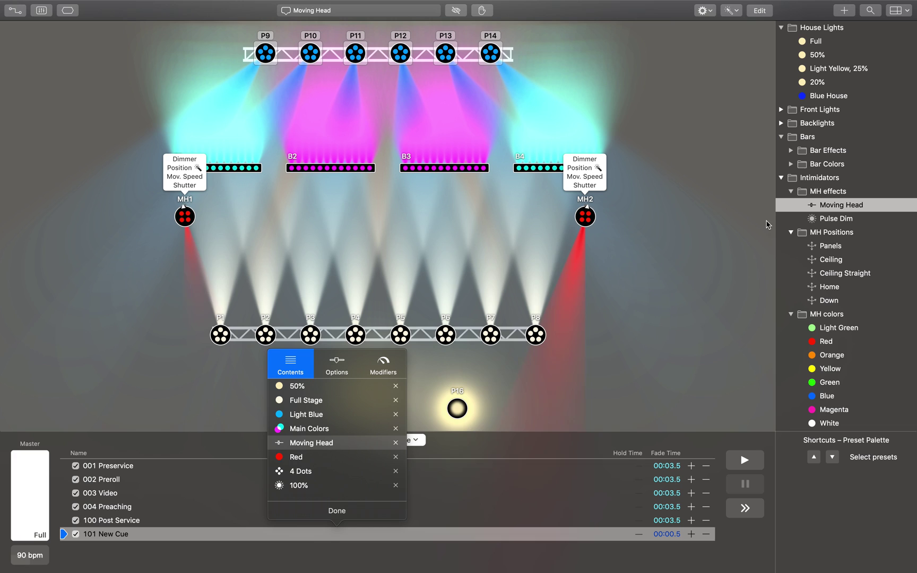
click(573, 413)
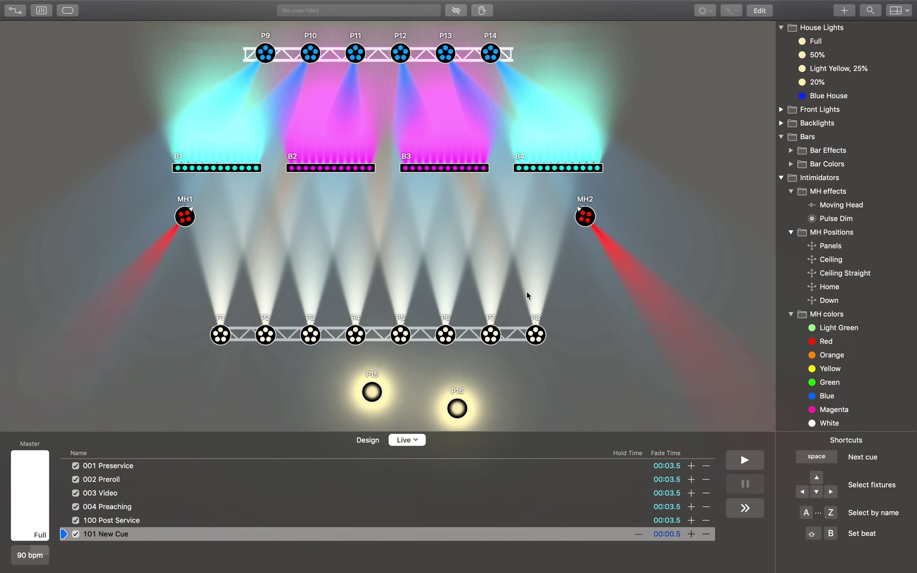
- Select top-truss lights P9–P14 and turn them from blue to teal on the Design colour wheel
click(781, 177)
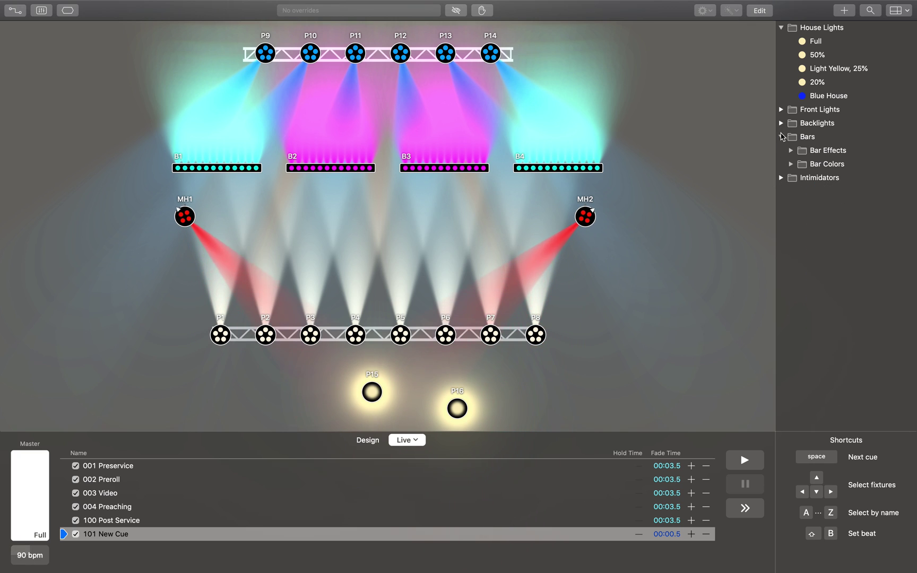
click(781, 137)
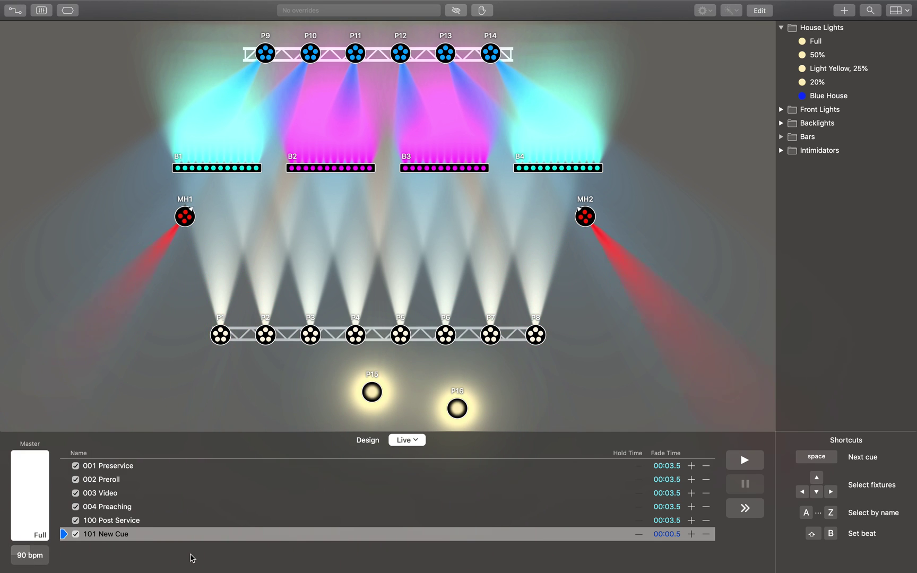
drag(526, 88, 176, 50)
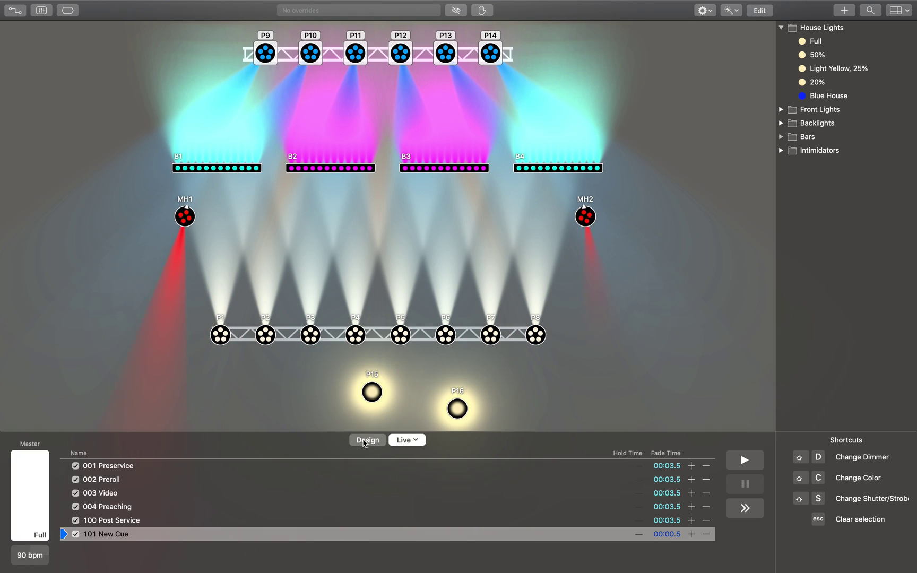
click(367, 440)
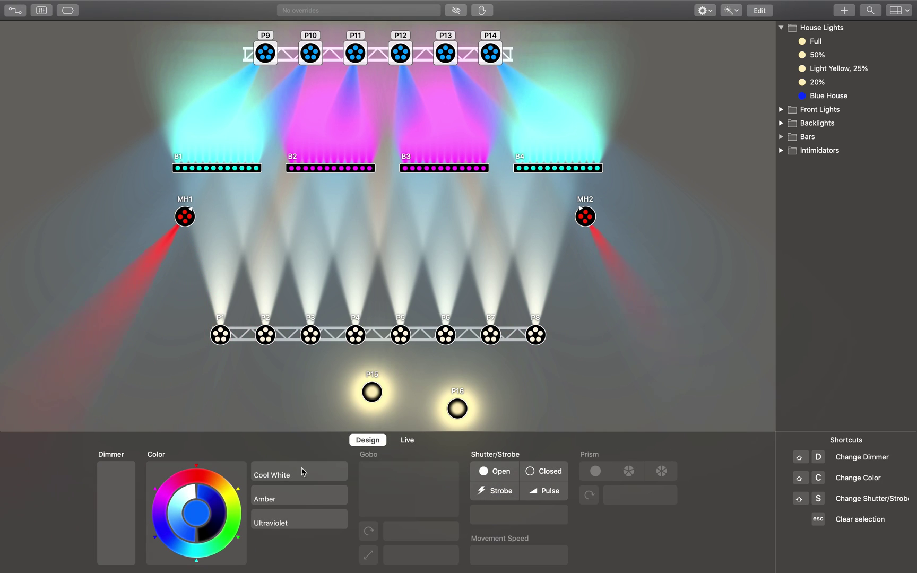
drag(164, 530, 203, 554)
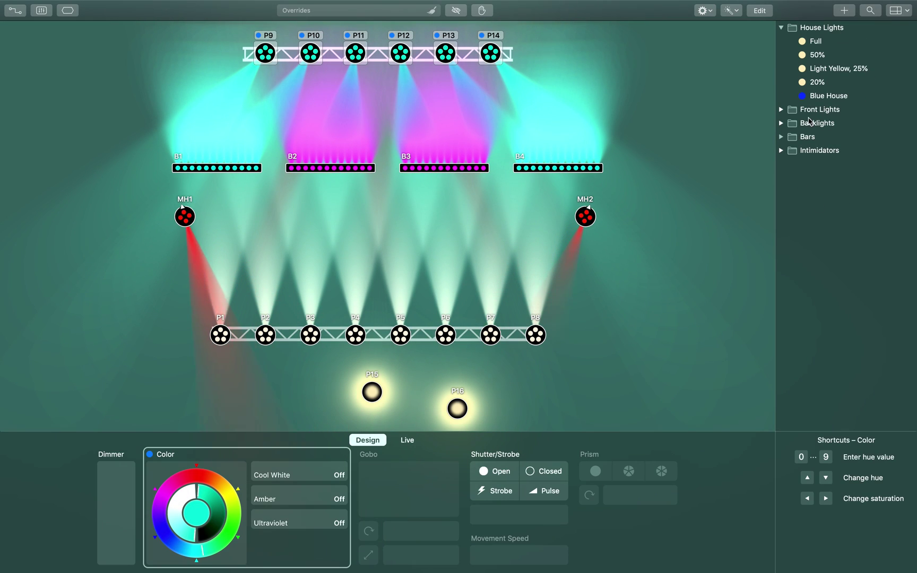
click(782, 123)
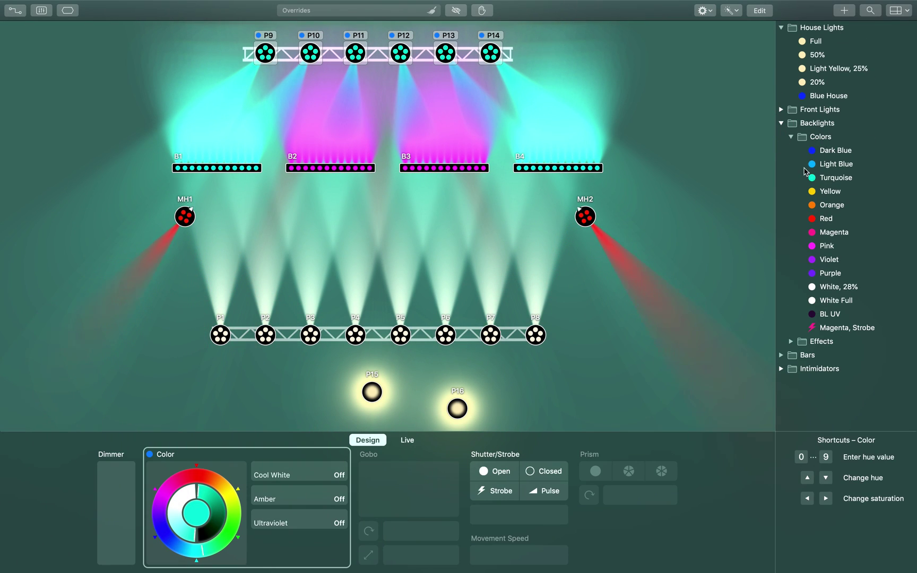
click(781, 124)
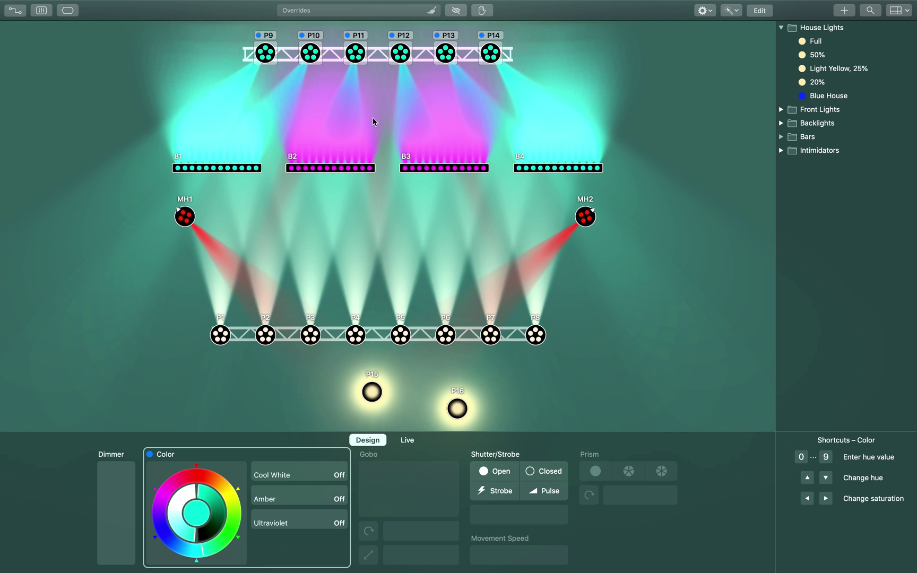
- Run cues 001 Preservice and 002 Preroll, then step through 003 Video and 004 Preaching
click(407, 441)
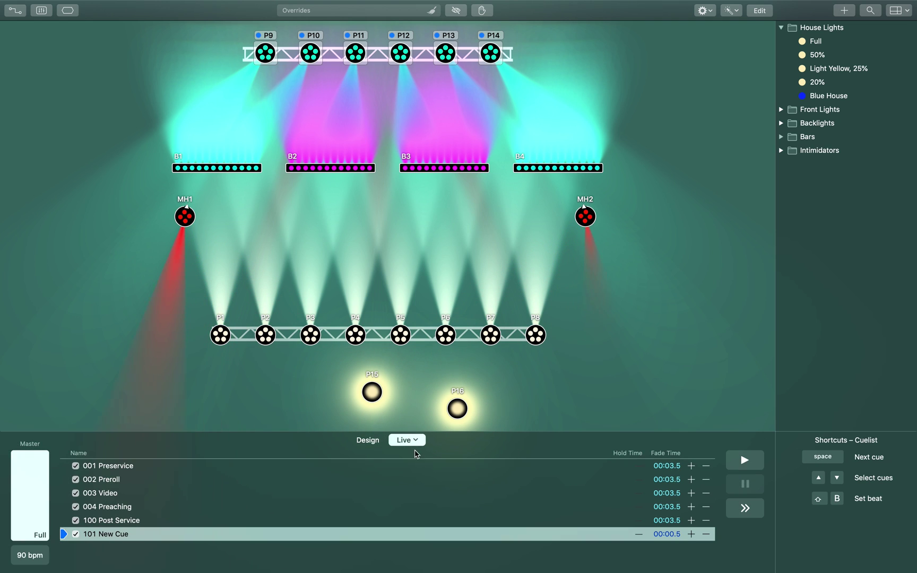
double_click(119, 466)
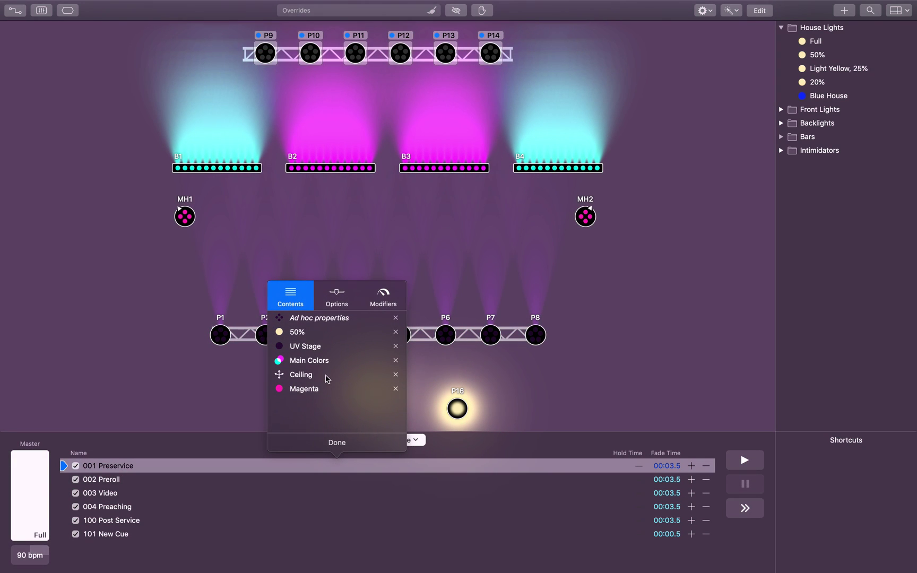
double_click(122, 480)
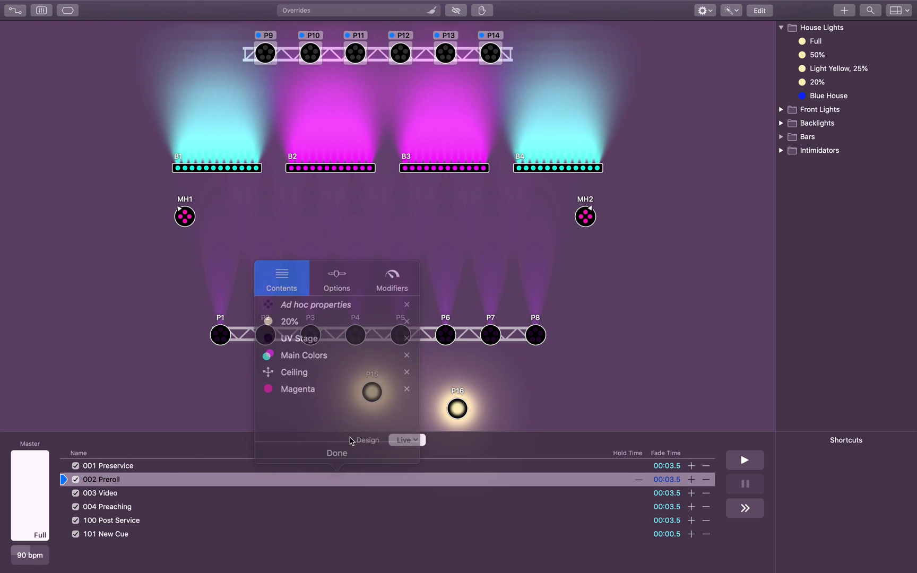
key(space)
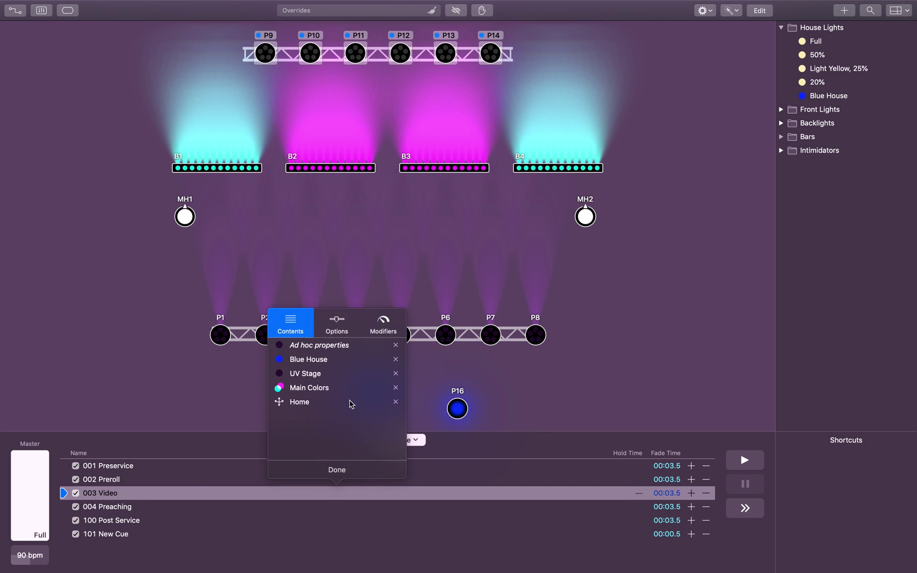
key(space)
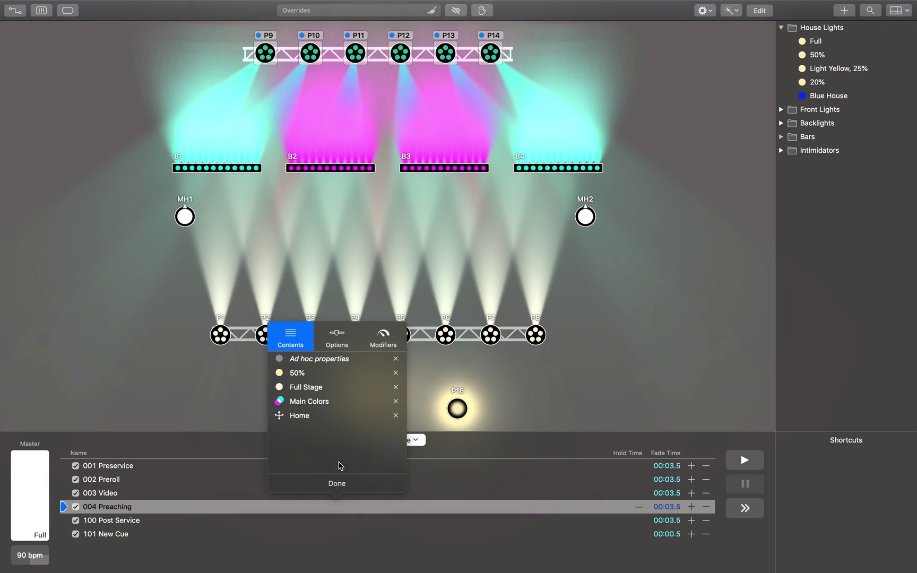
click(336, 483)
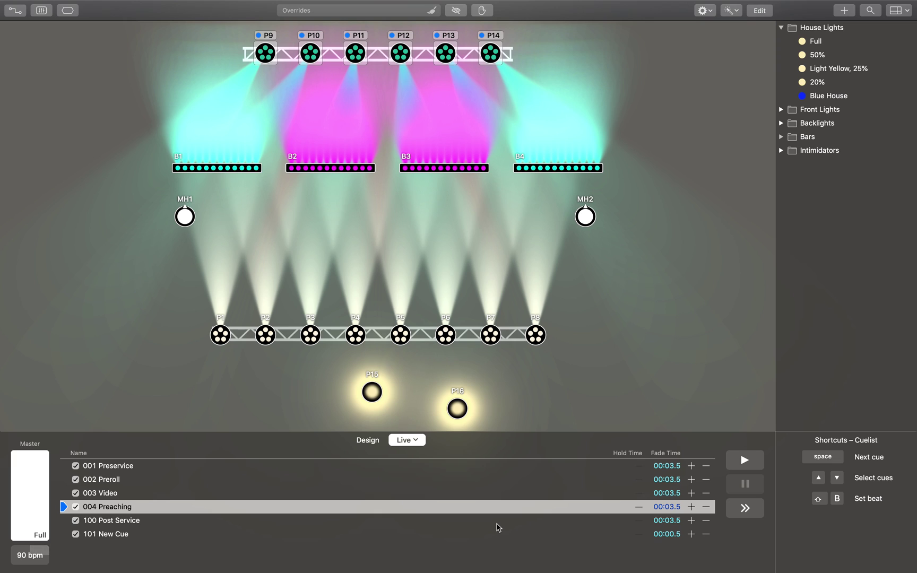
- Click through cues 002 to 101 New Cue, then rerun 002 Preroll with its contents shown
click(366, 441)
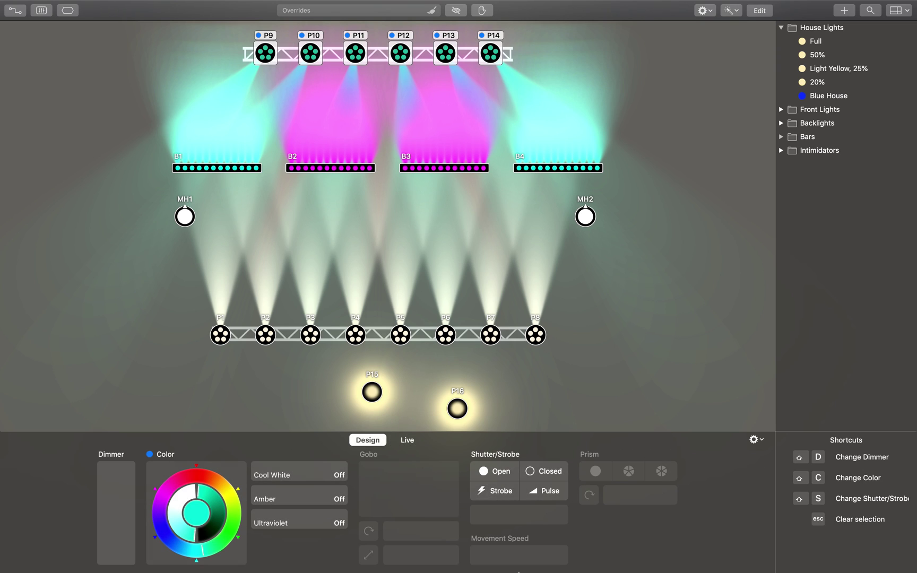
click(407, 440)
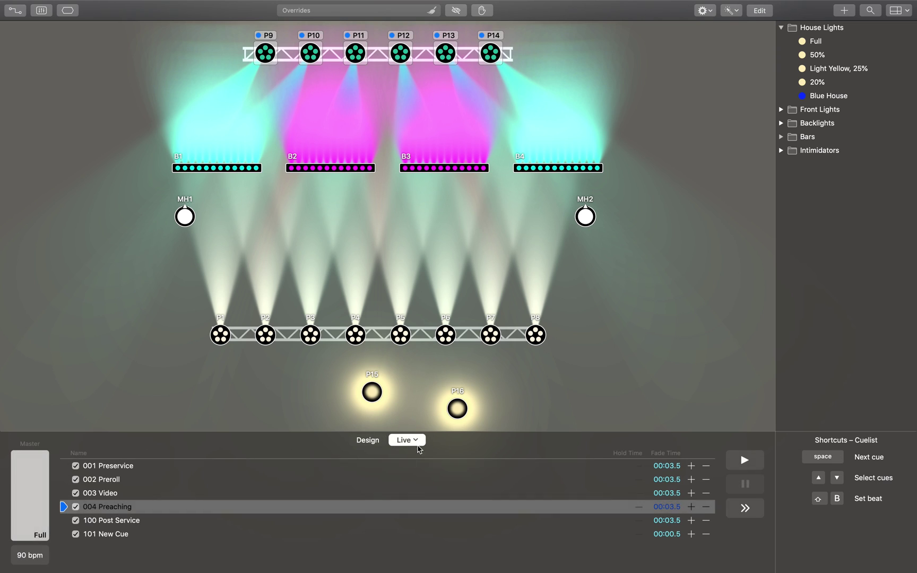
click(125, 480)
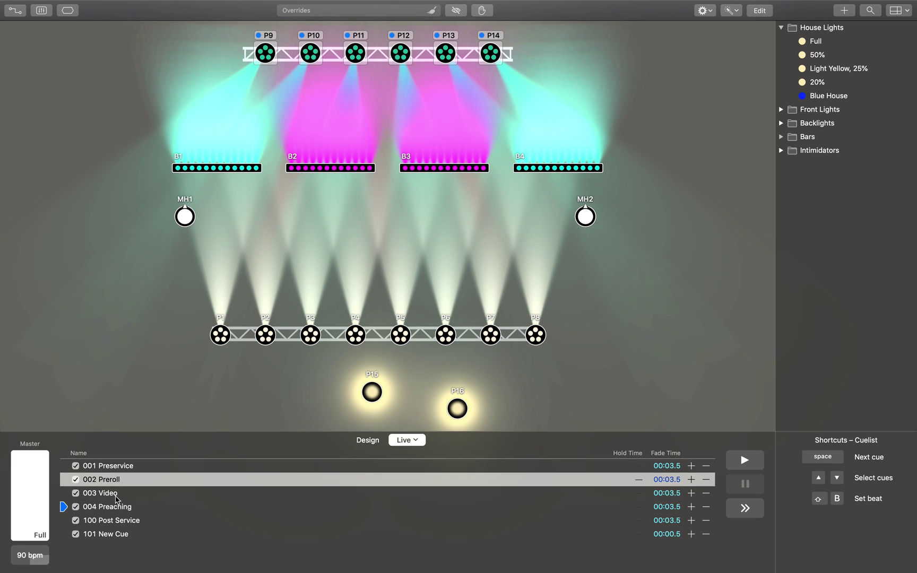
click(116, 496)
click(117, 508)
click(115, 523)
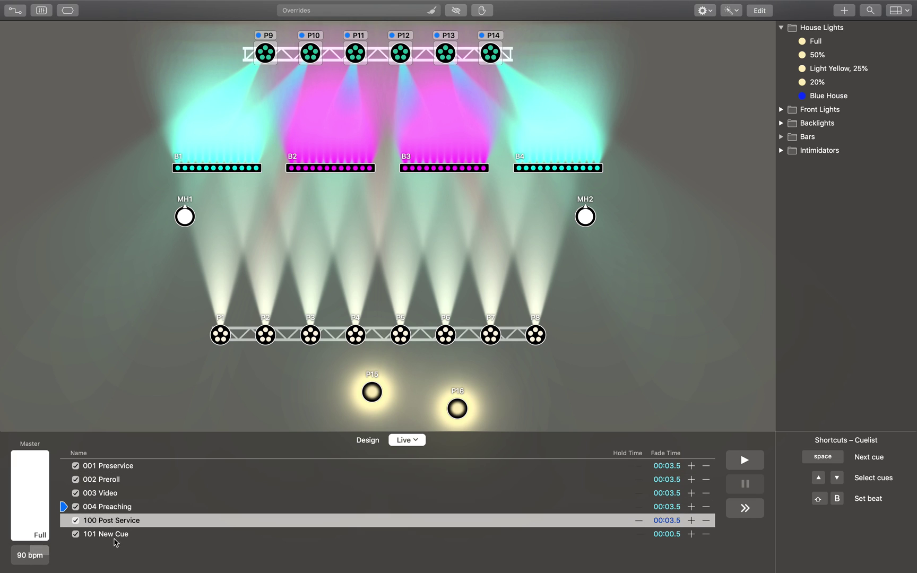
click(116, 534)
click(116, 492)
click(117, 479)
double_click(337, 479)
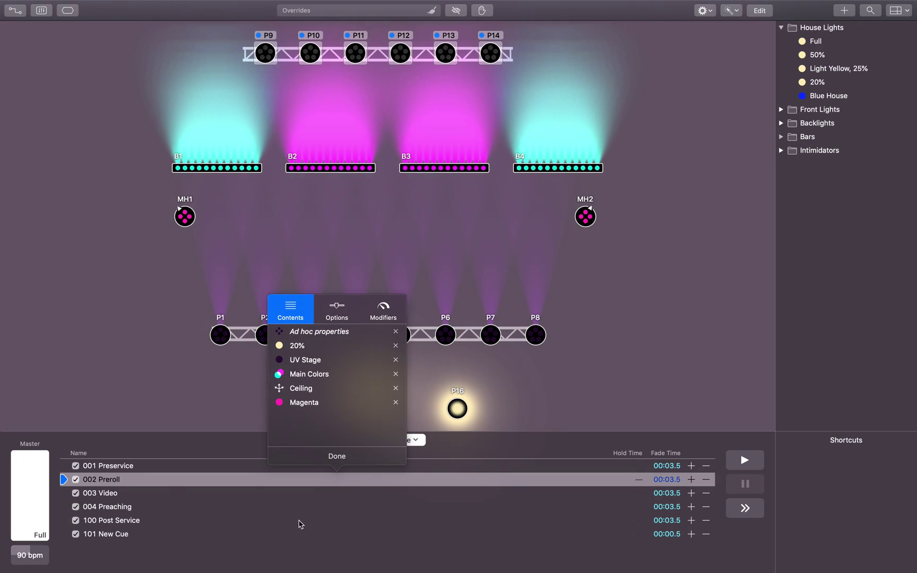
click(334, 457)
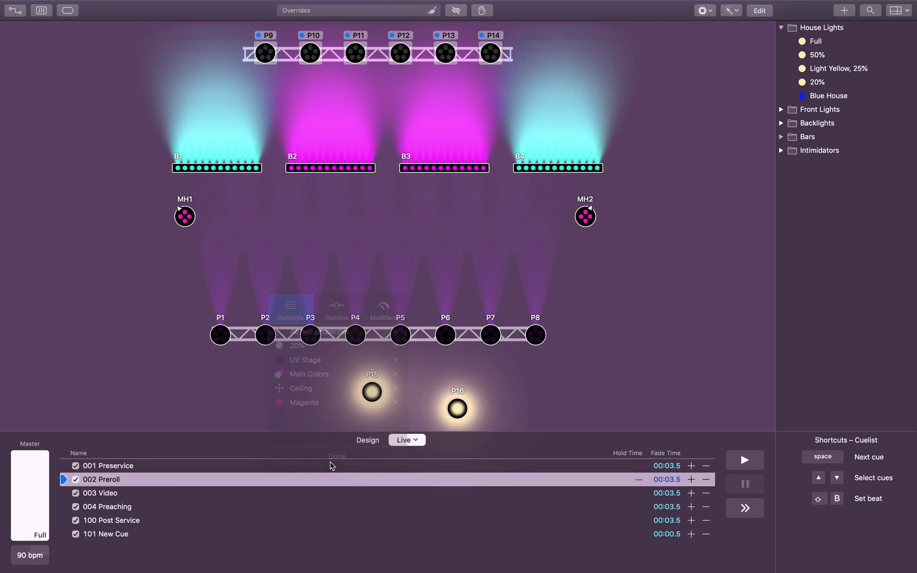
double_click(120, 481)
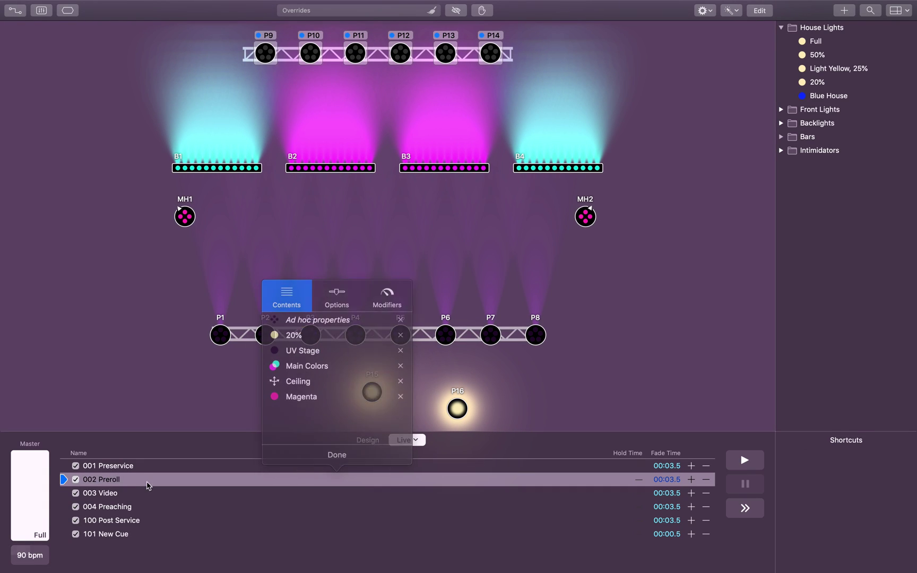
- Expand the Bars > Bar Colors presets and start editing Main Colors
click(781, 123)
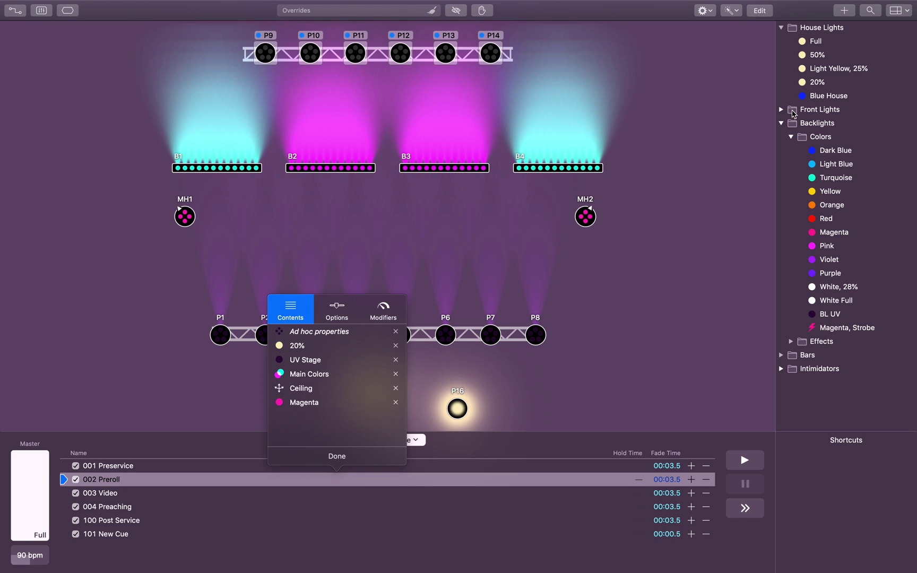
click(781, 123)
click(781, 137)
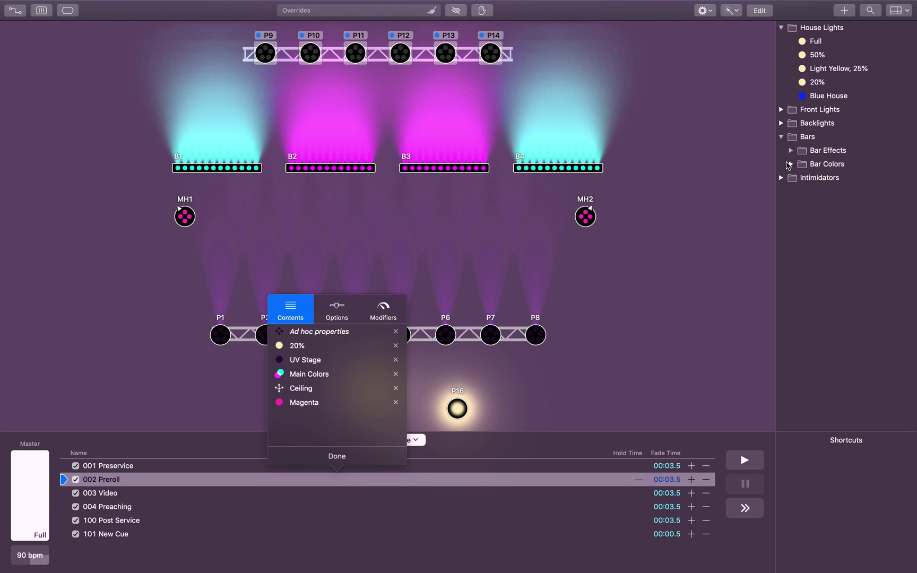
click(791, 164)
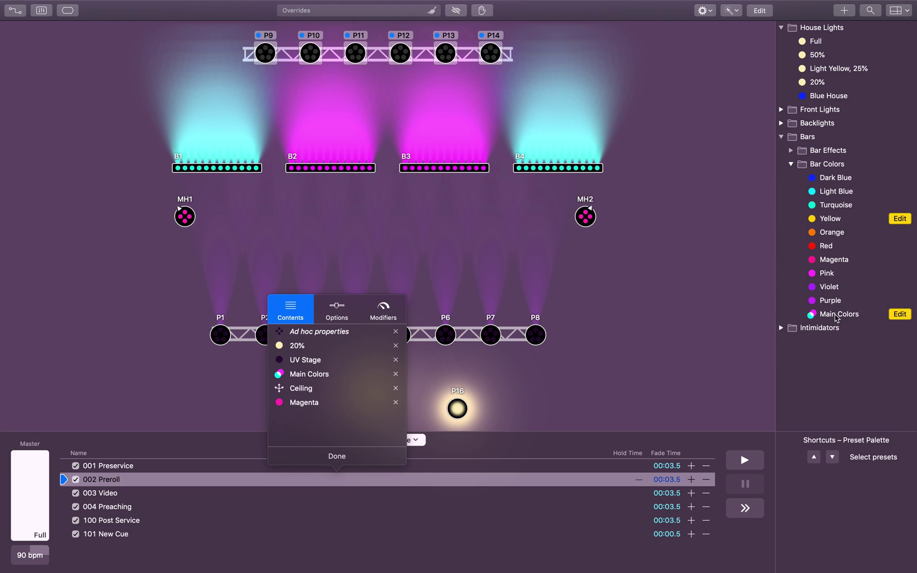
click(899, 316)
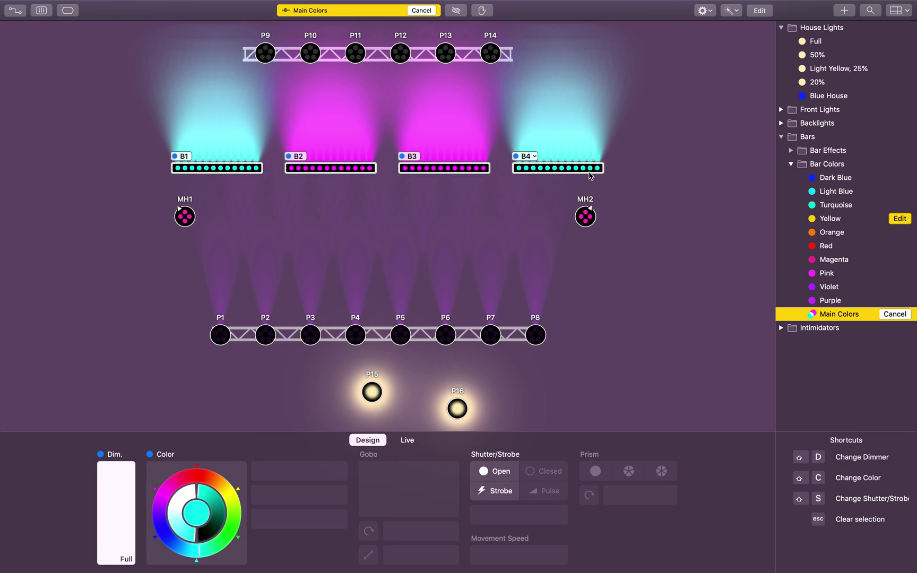
- Make bars B4 and B1 red and B2 and B3 blue, then update Main Colors
click(634, 176)
click(523, 155)
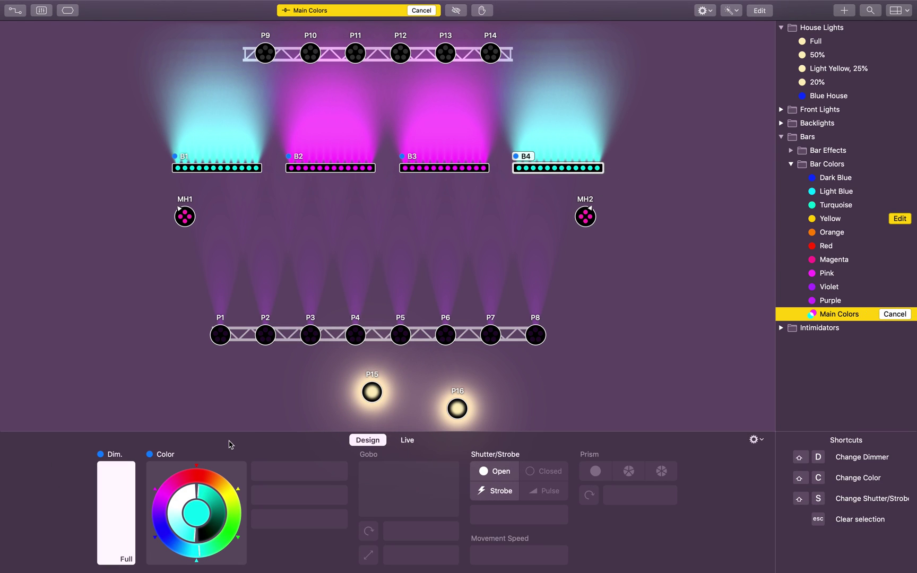
click(196, 479)
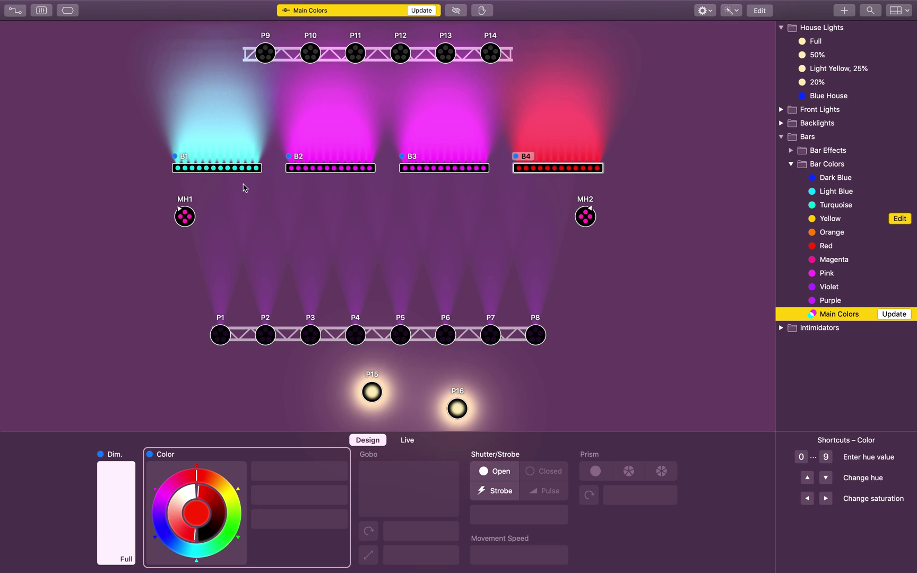
click(231, 166)
click(197, 479)
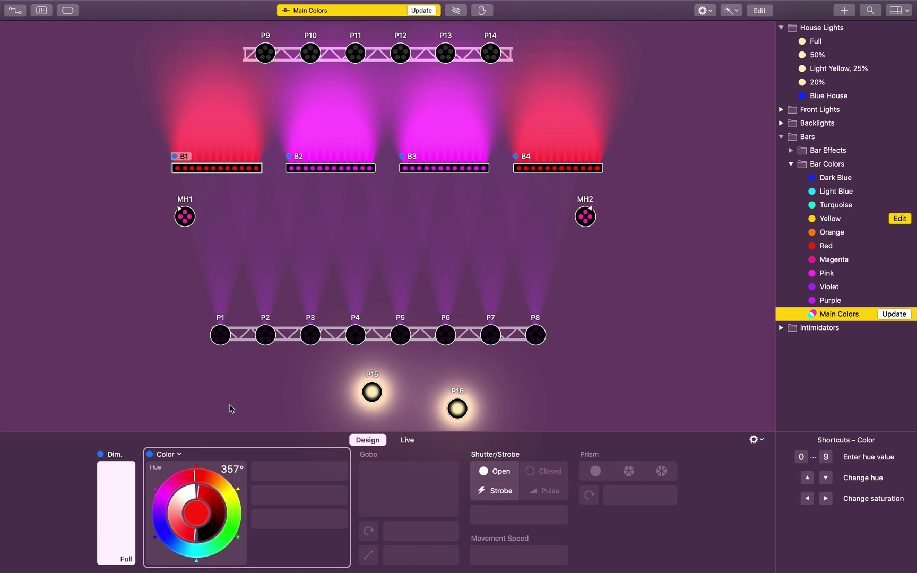
drag(454, 195, 327, 149)
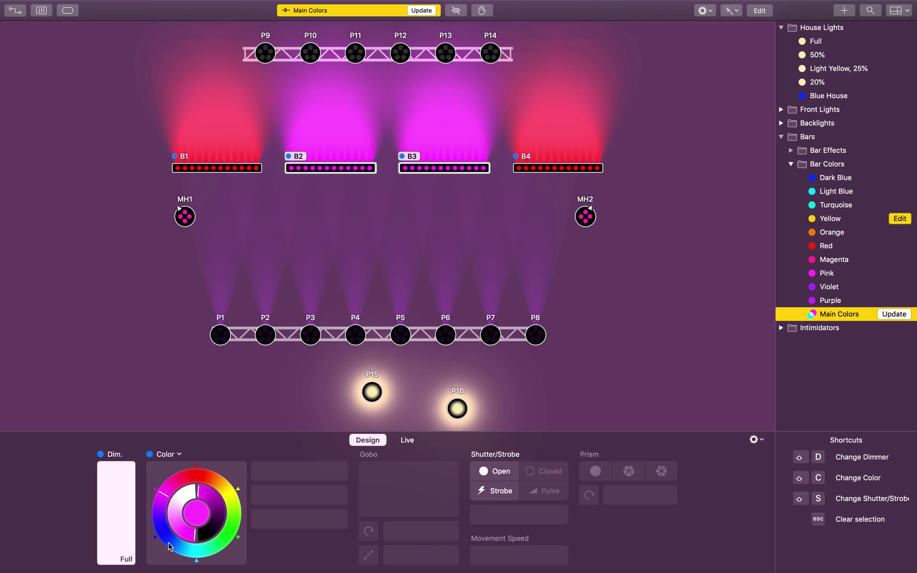
drag(170, 547, 163, 531)
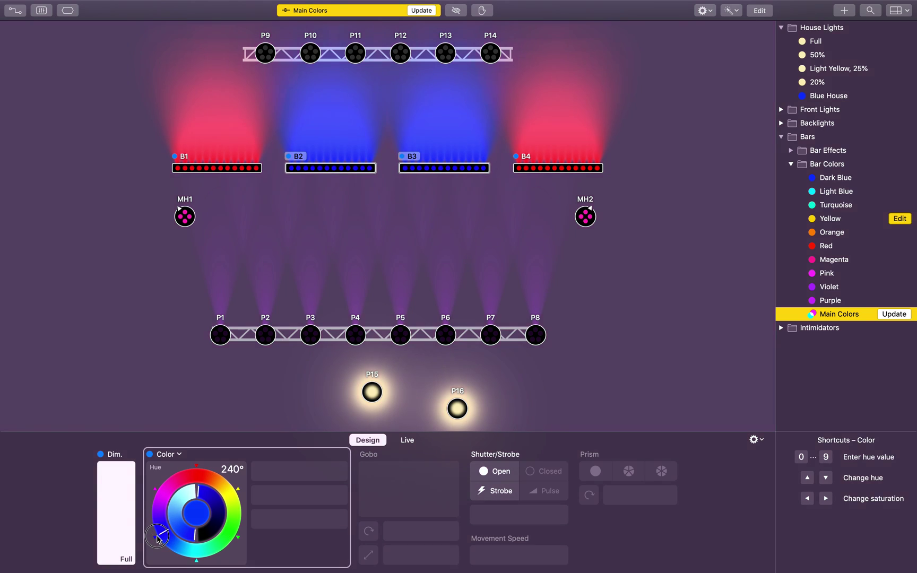
click(895, 314)
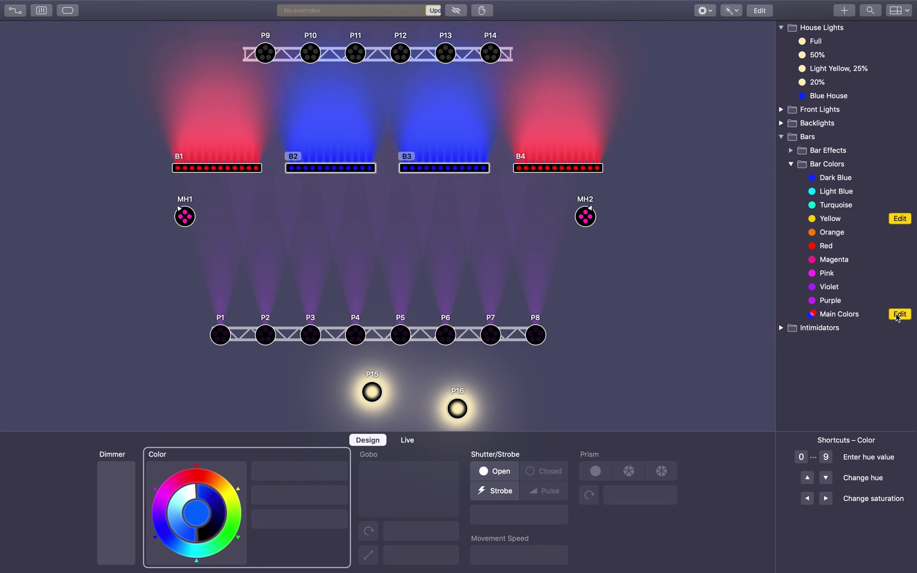
- In live playback, click through cues 003 Video, 004 Preaching, 001, 002 and back to 003
click(407, 440)
click(168, 494)
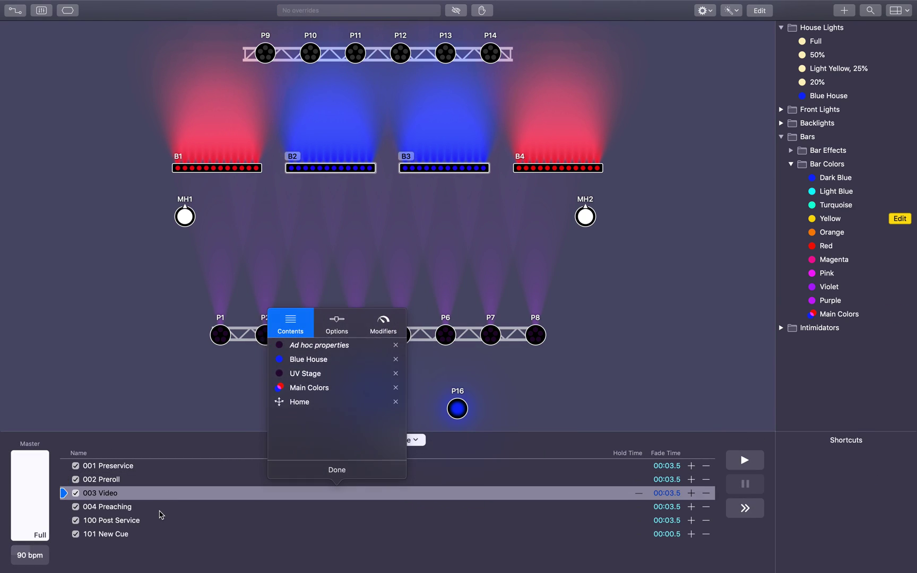
click(160, 508)
click(160, 467)
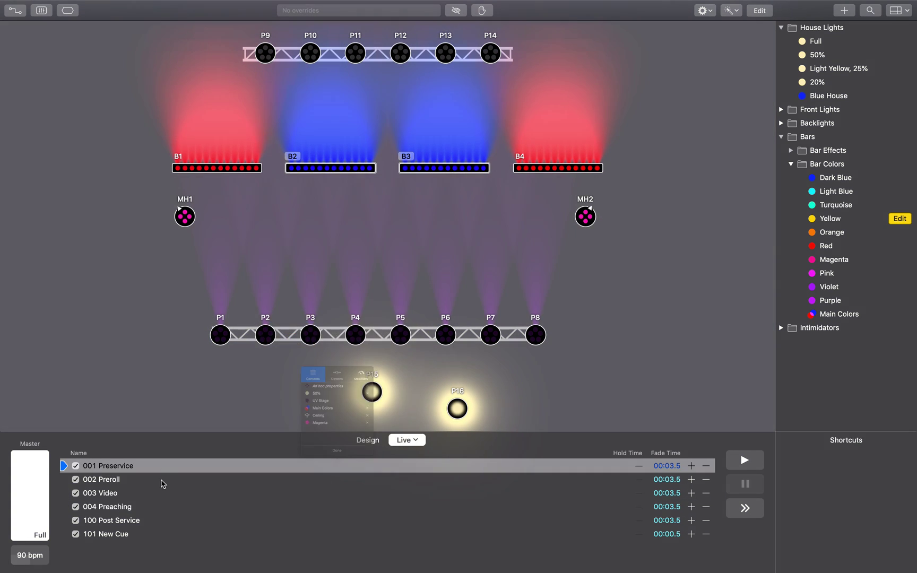
click(160, 480)
click(159, 496)
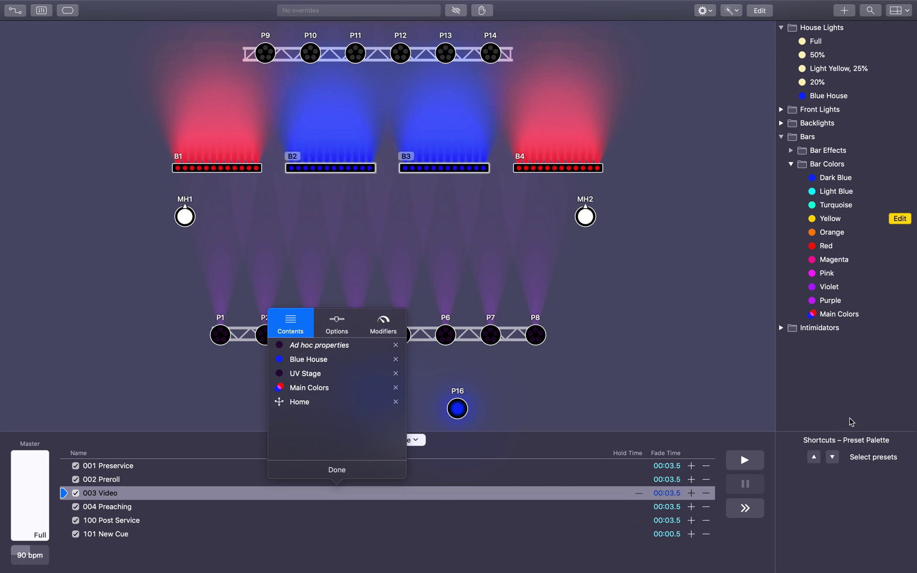
- Undo the Main Colors update, check 001 and 002 Preroll contents, and collapse the preset folders
key(Up)
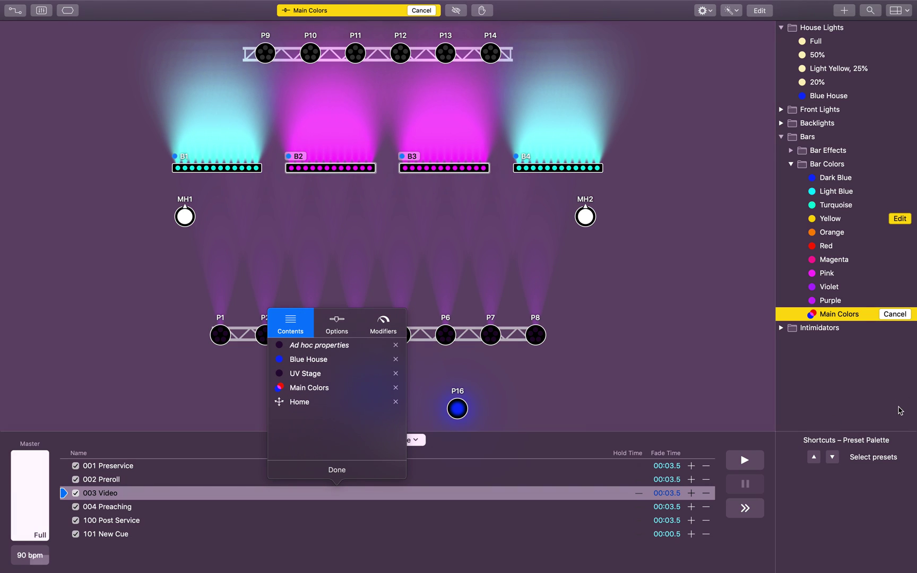
click(336, 468)
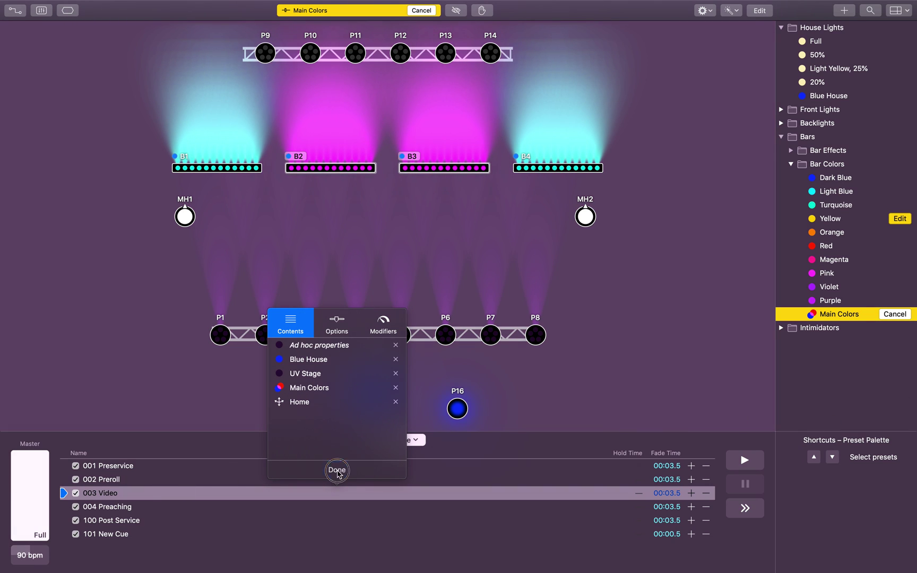
double_click(180, 465)
double_click(160, 484)
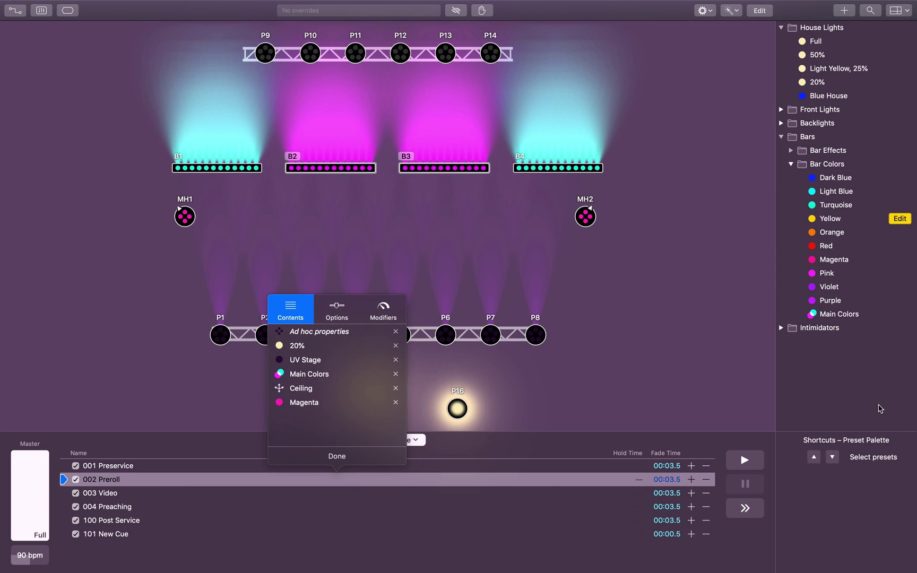
click(791, 164)
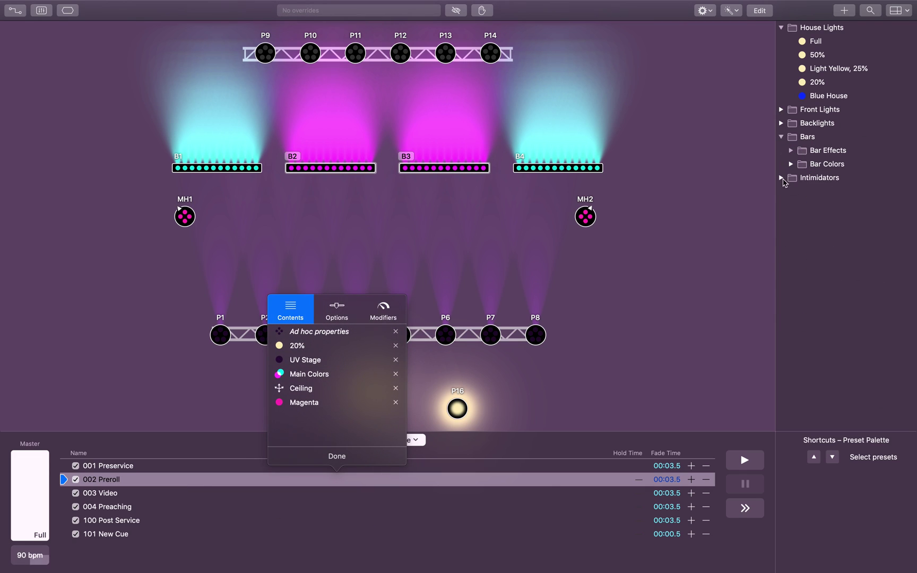
click(780, 137)
click(781, 27)
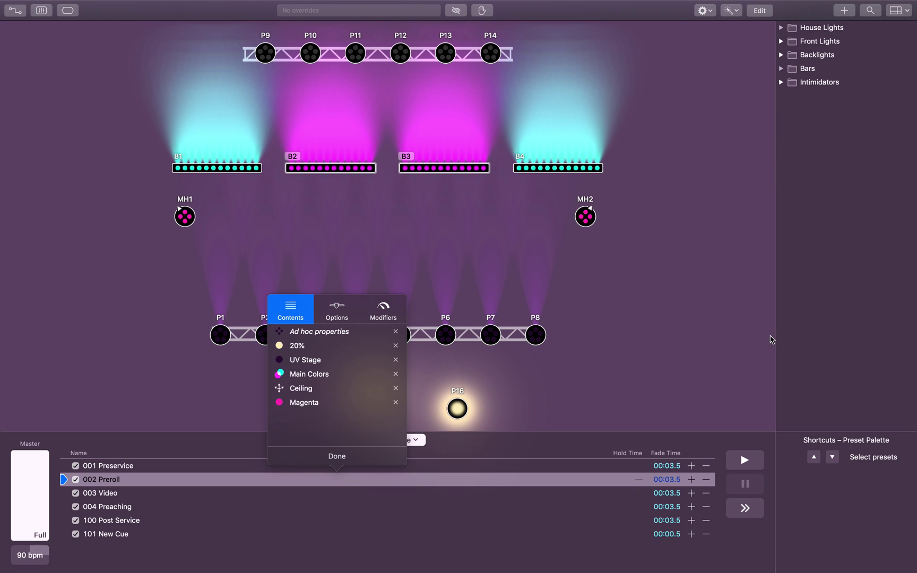
click(771, 339)
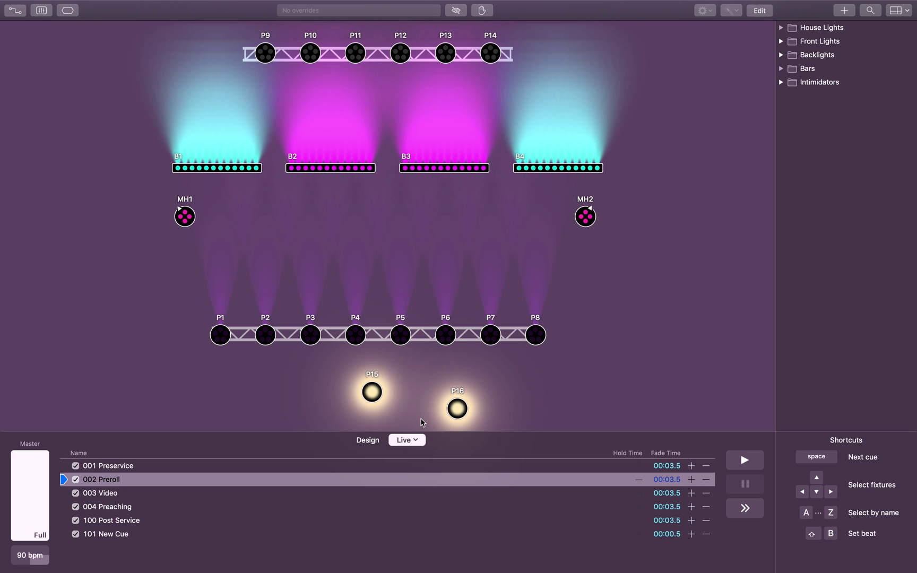
- Switch the live page to Sunday Service and glance at cue 001 Preservice's contents
click(416, 440)
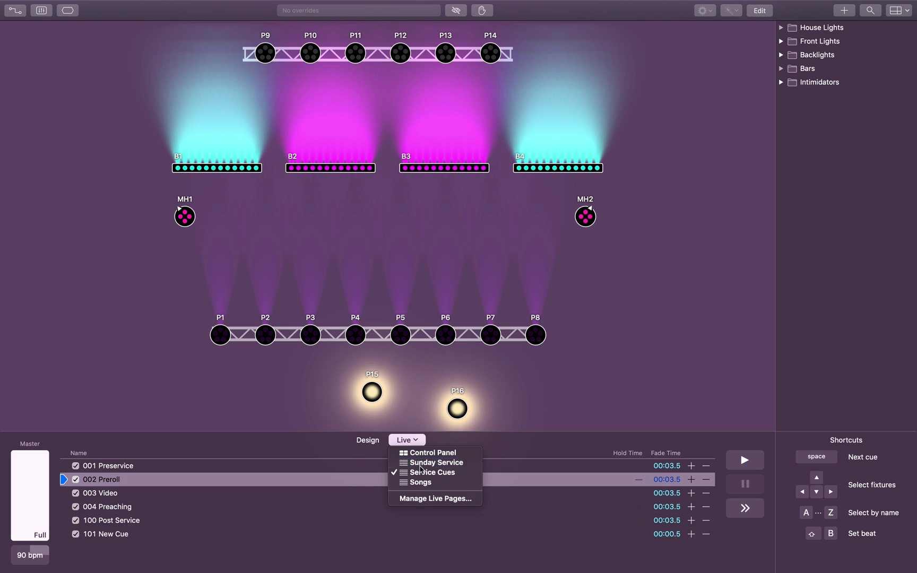
click(440, 462)
double_click(317, 465)
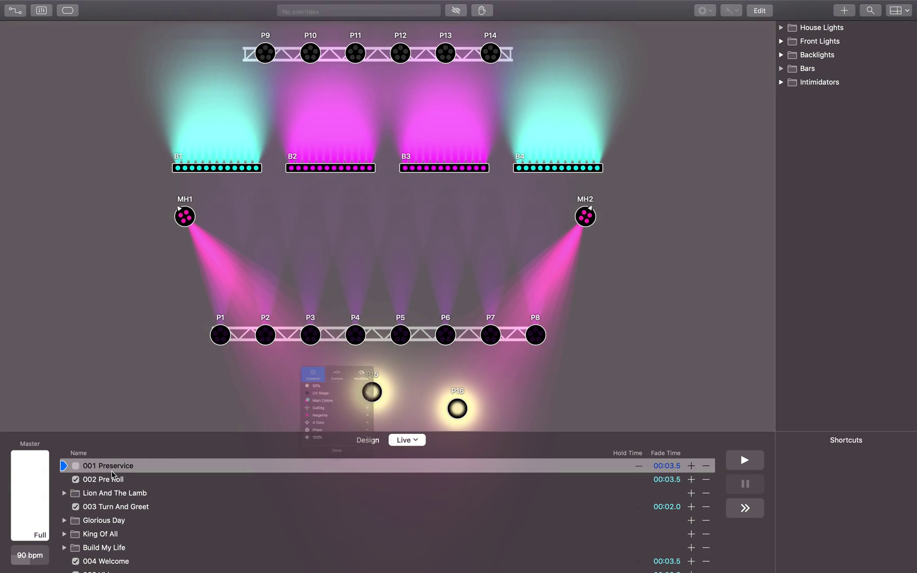
click(317, 444)
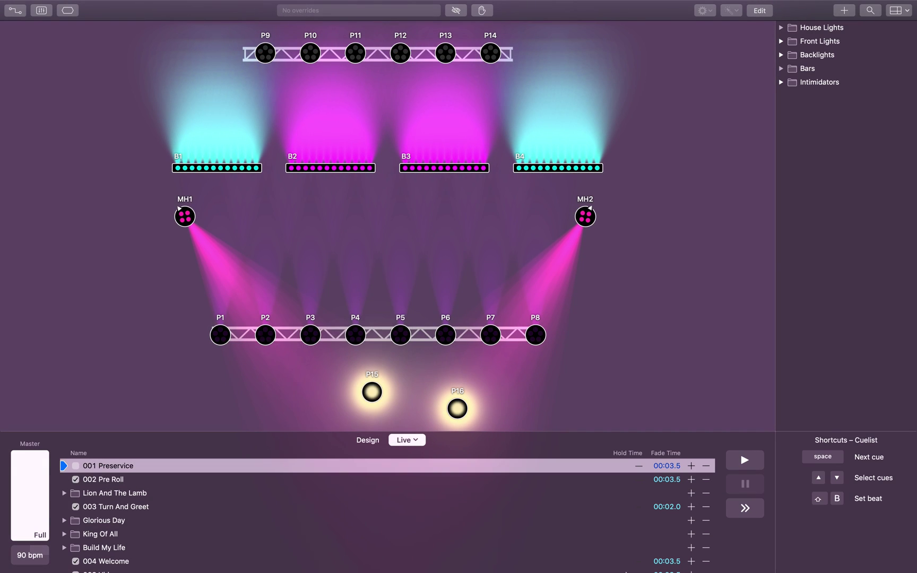
- Start at 002 Pre Roll and advance through 1 Set, 2 Intro, 3 Verse, 4 Chorus to 5 Interlude
click(730, 512)
key(space)
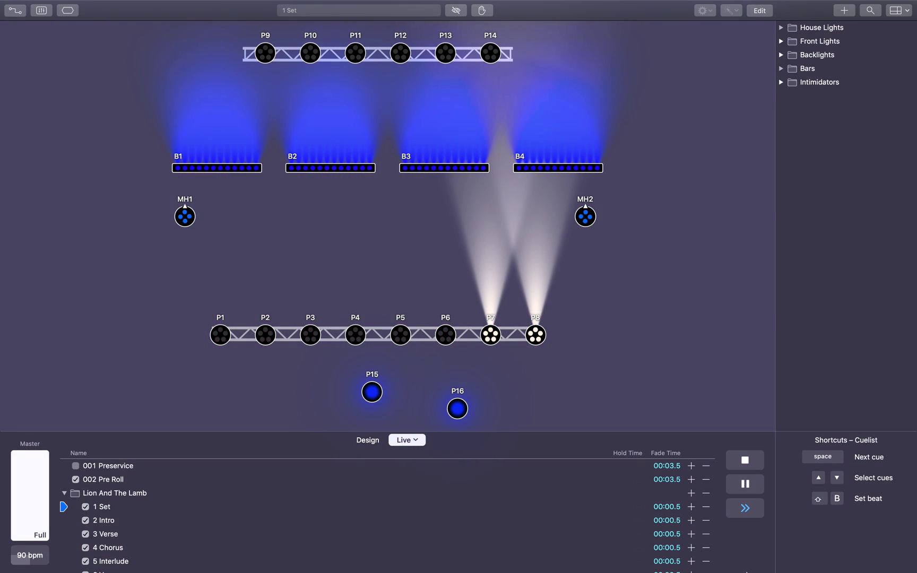
key(space)
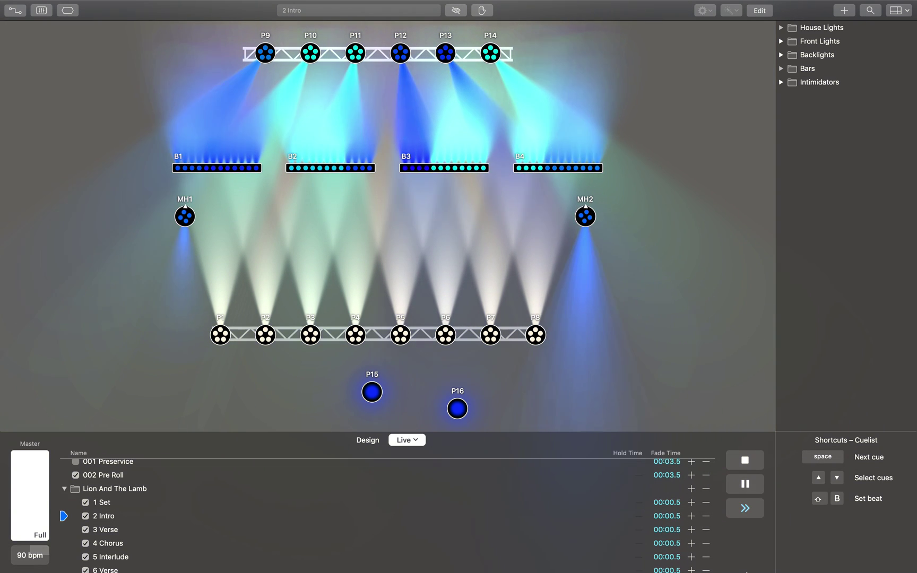
key(space)
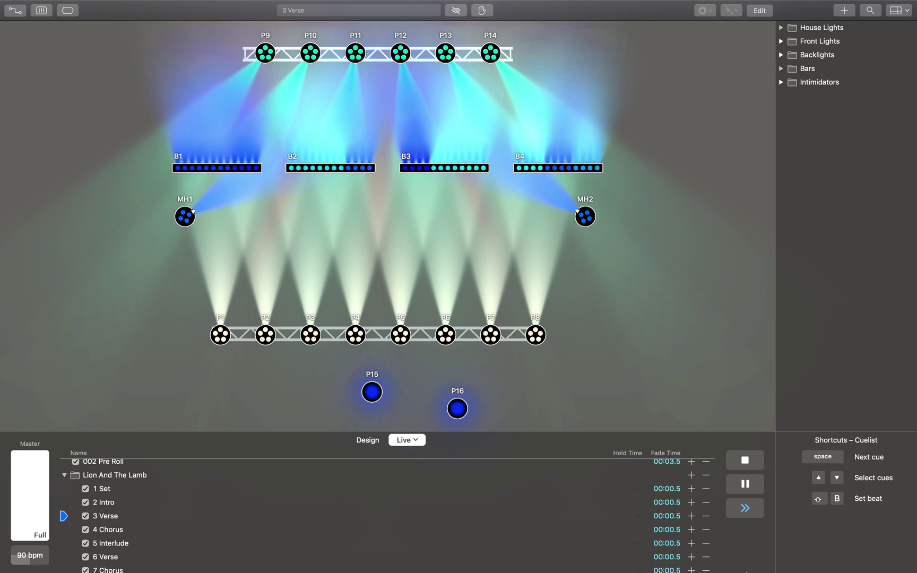
key(space)
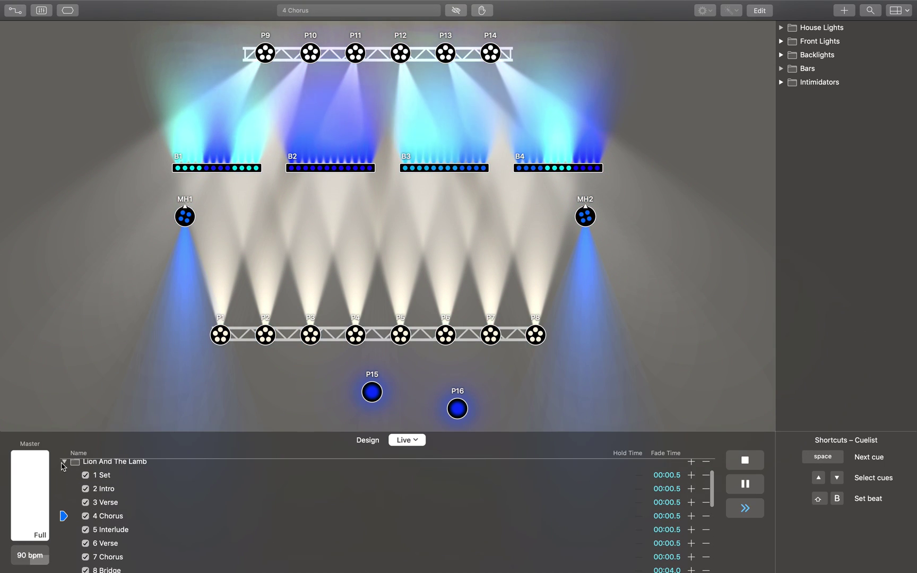
scroll(138, 545, down, 5)
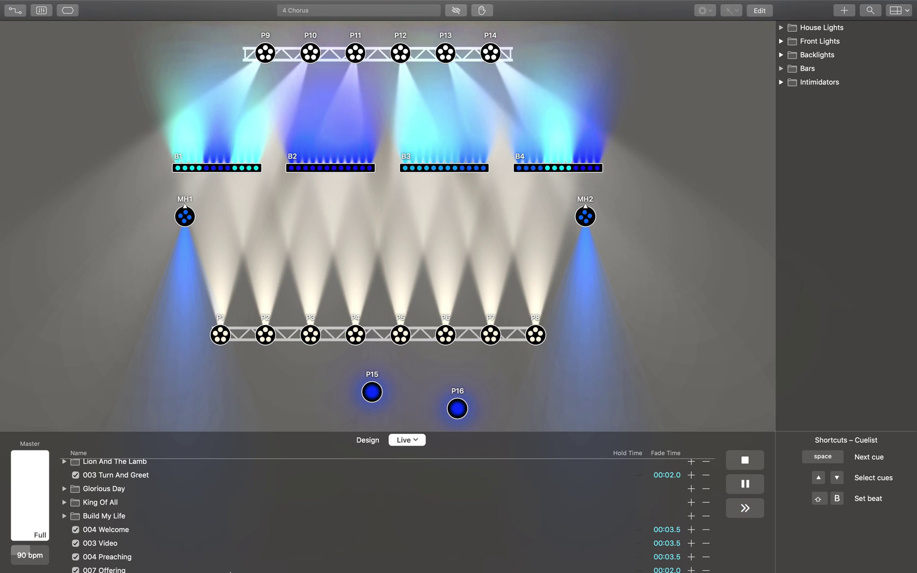
key(space)
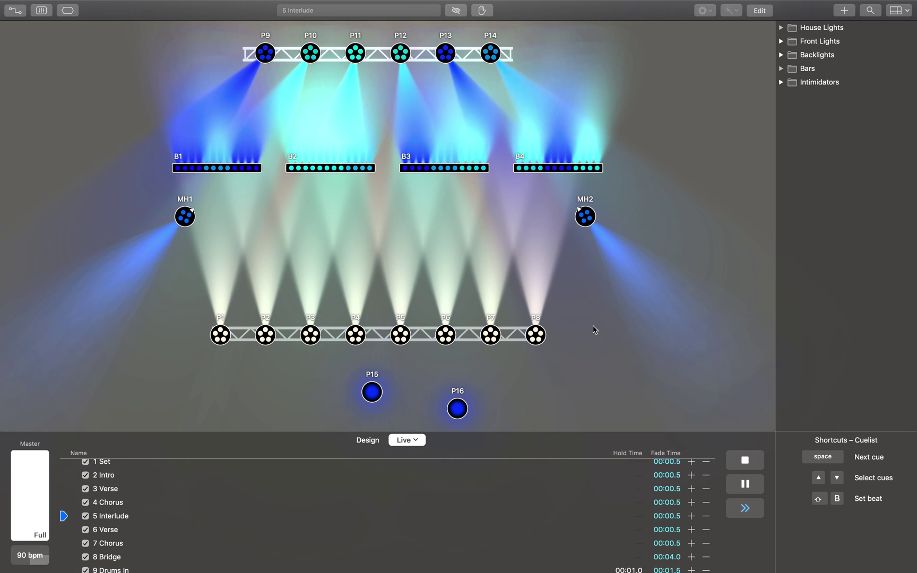
- In Backlights Colors, preview Orange, Yellow, Turquoise and Pink on P9–P14, then settle on Red
click(780, 54)
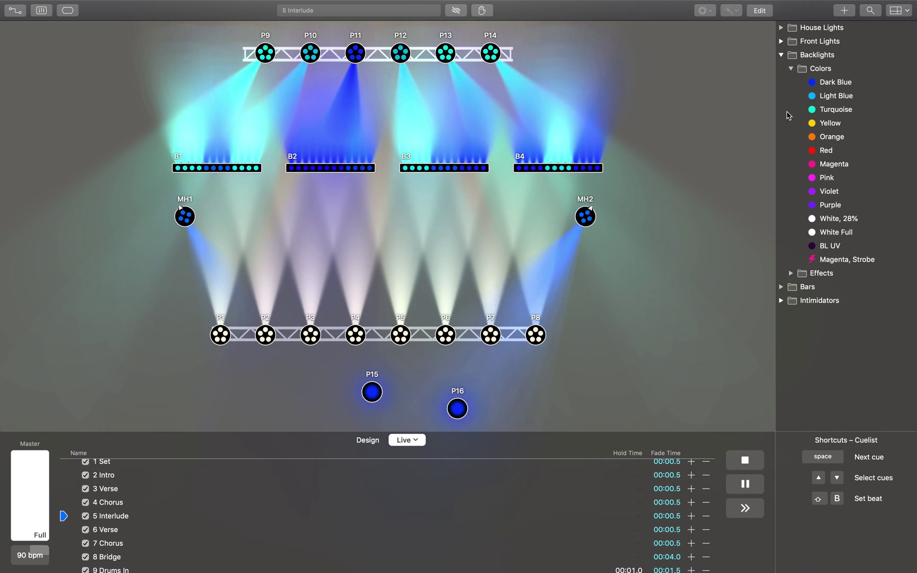
click(781, 54)
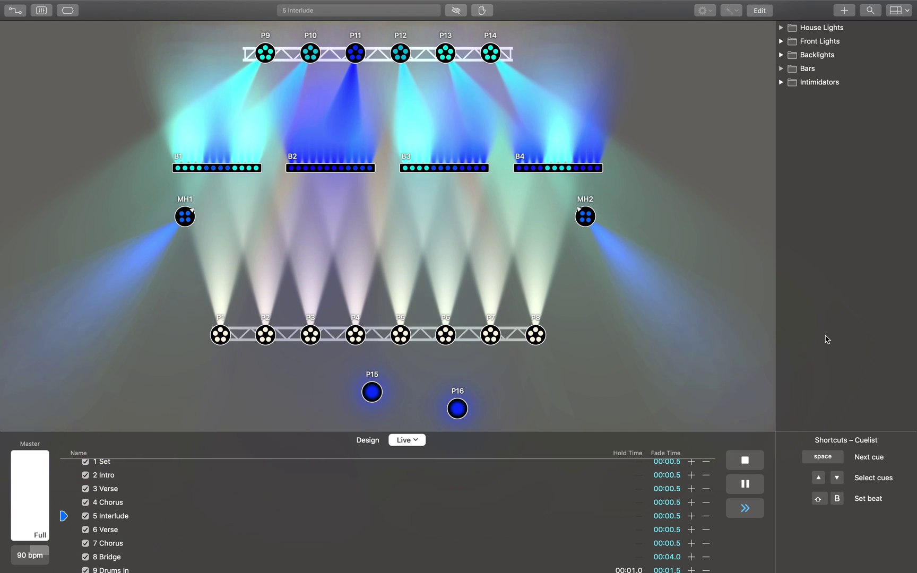
click(780, 55)
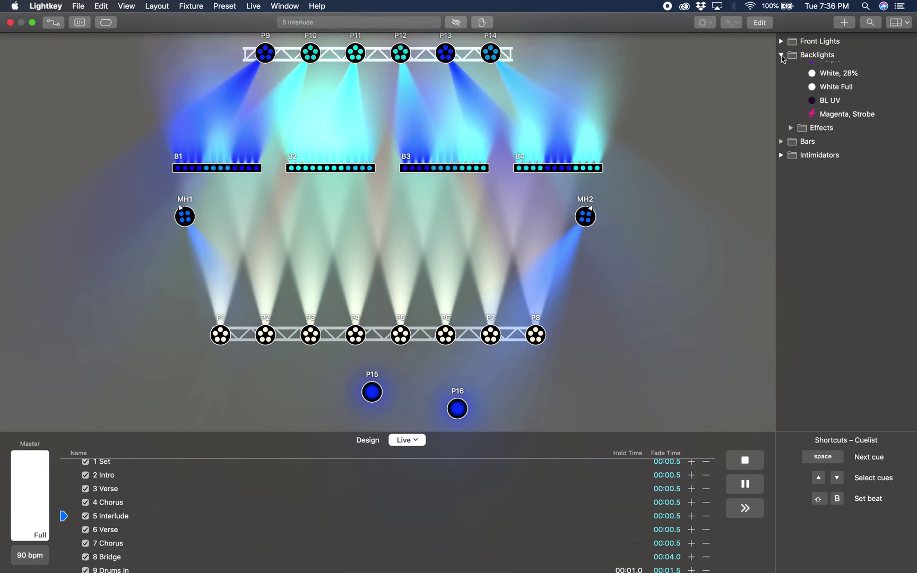
click(819, 138)
click(828, 124)
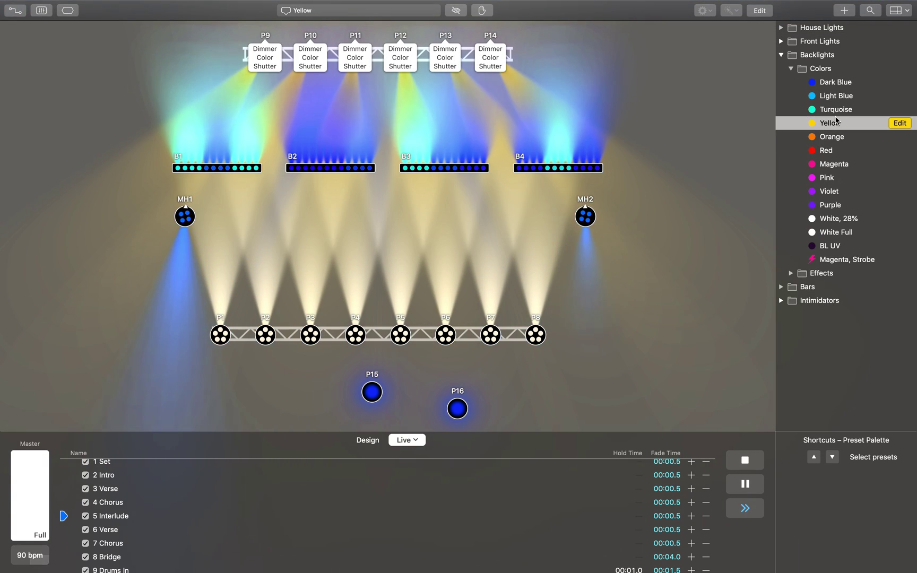
click(836, 110)
click(857, 179)
click(847, 151)
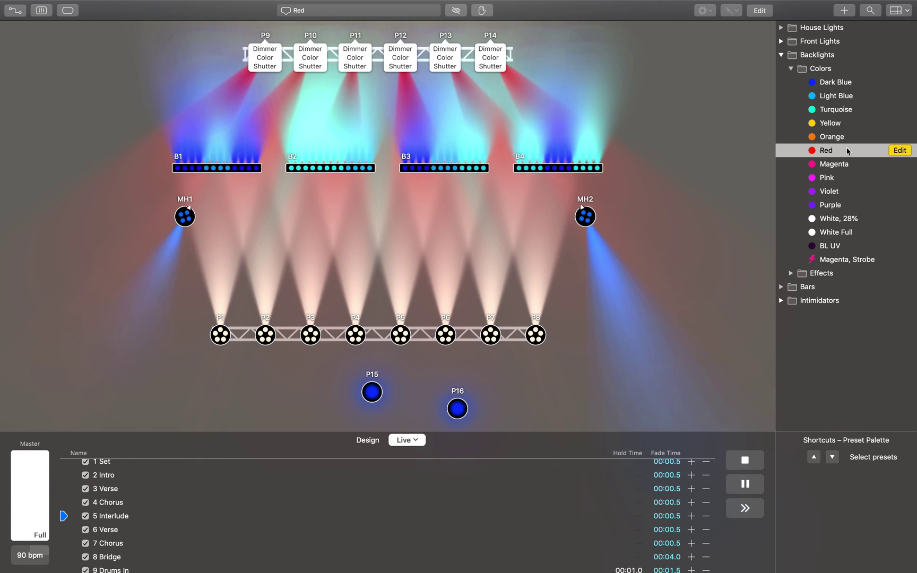